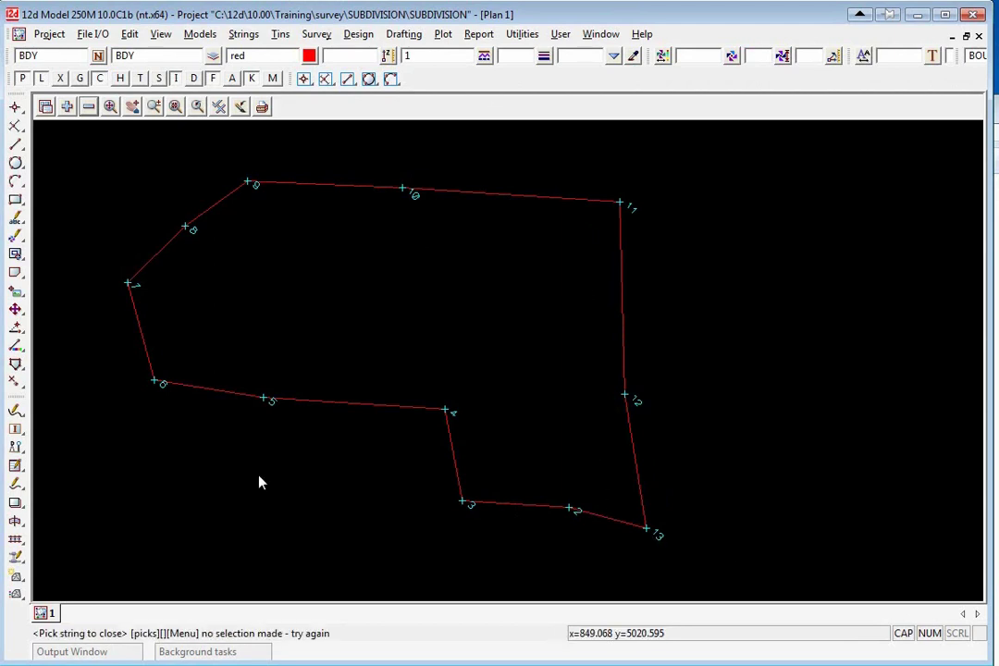
Step: Open the closed BDY boundary string so its ends meet at the bottom-right corner
mouse_move(19, 368)
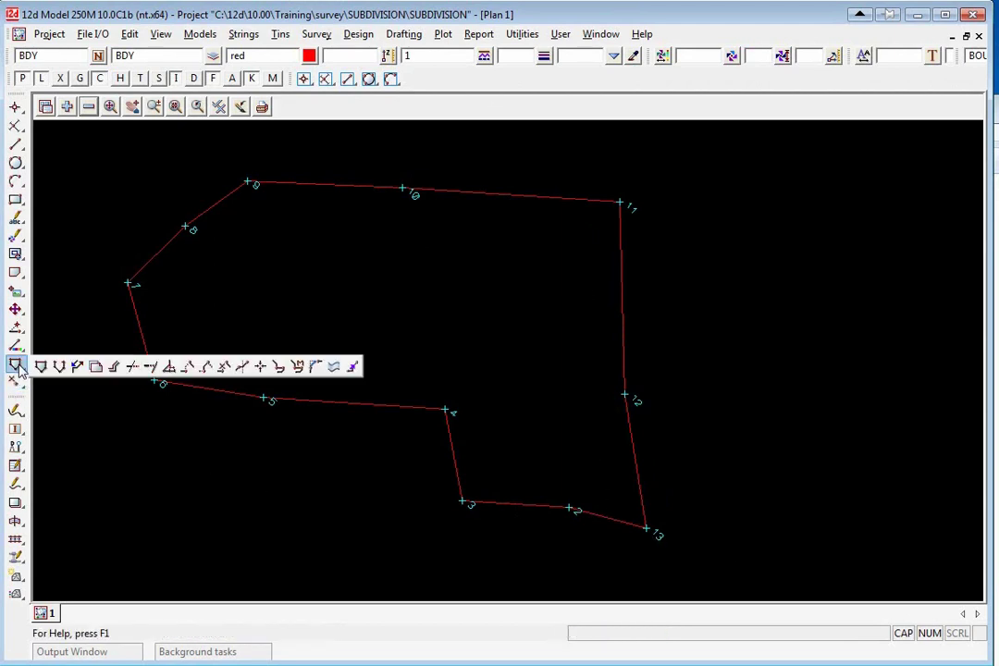
click(59, 368)
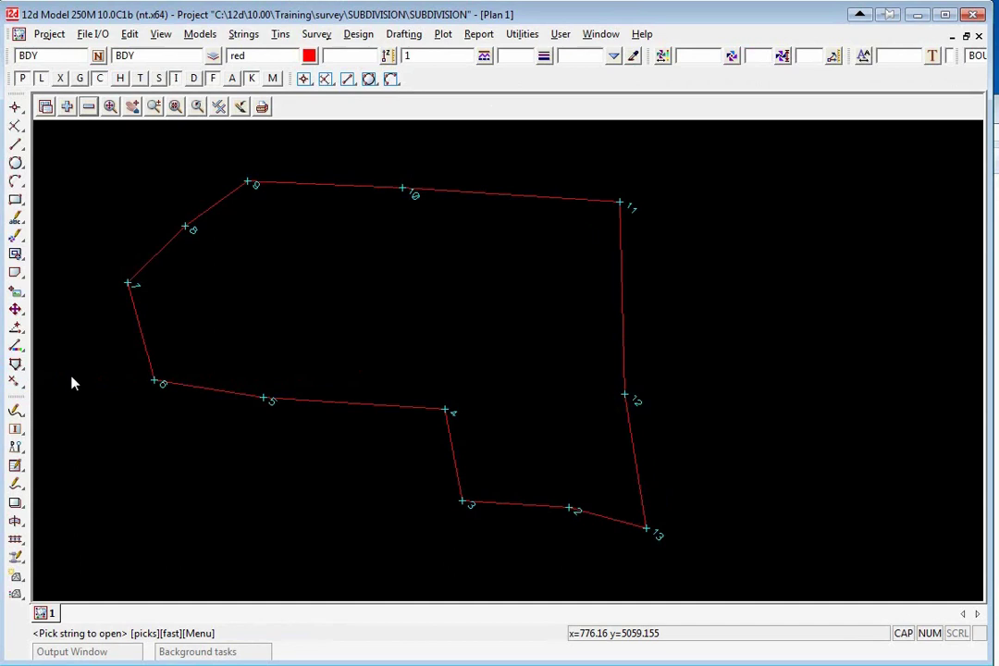
click(567, 511)
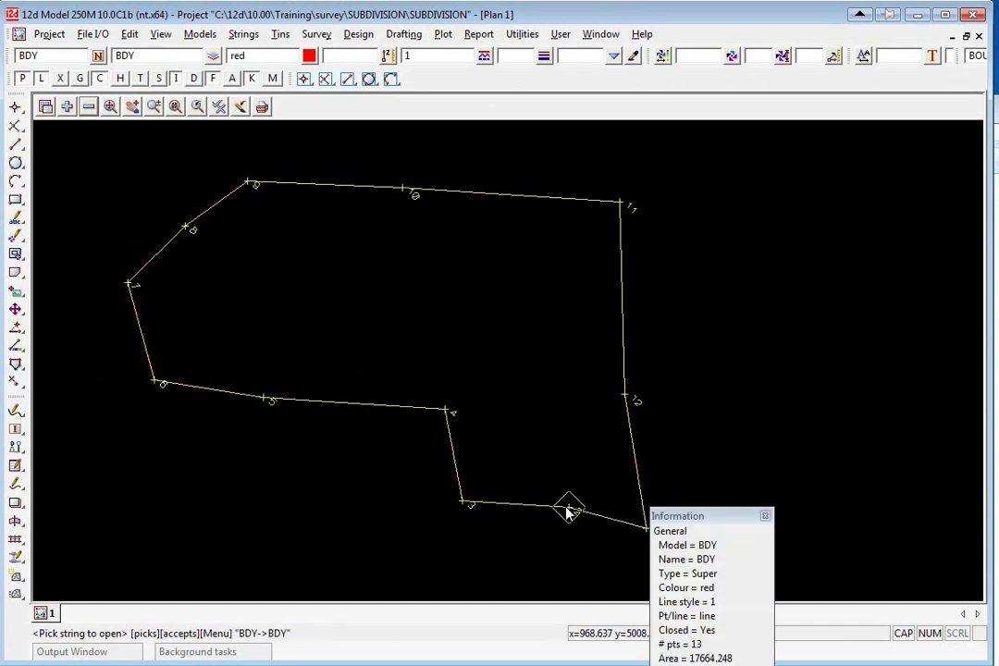
middle_click(567, 511)
scroll(637, 518, up, 5)
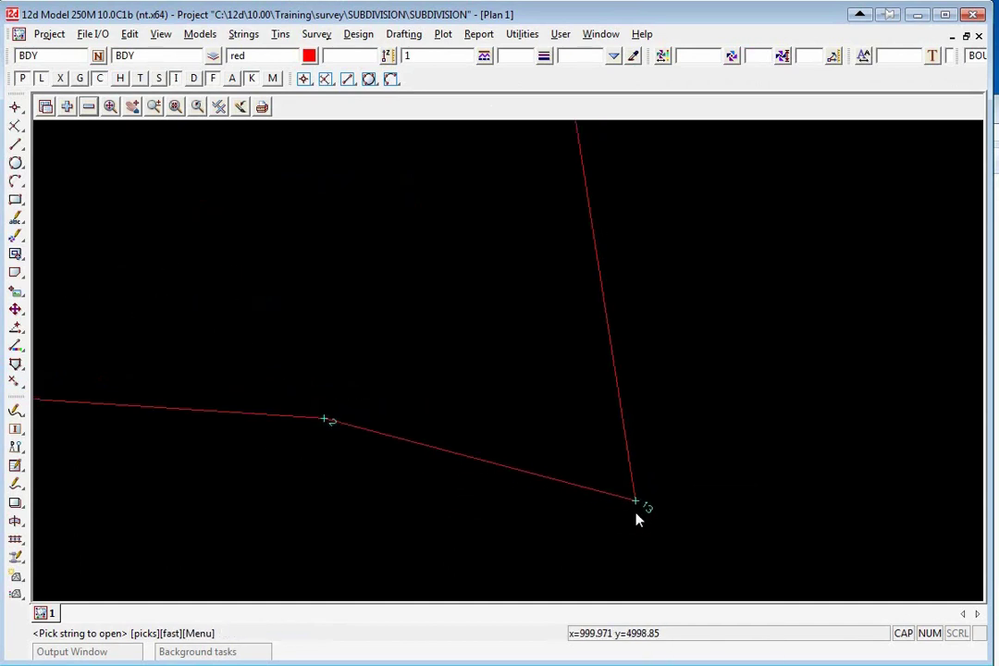
scroll(632, 507, up, 8)
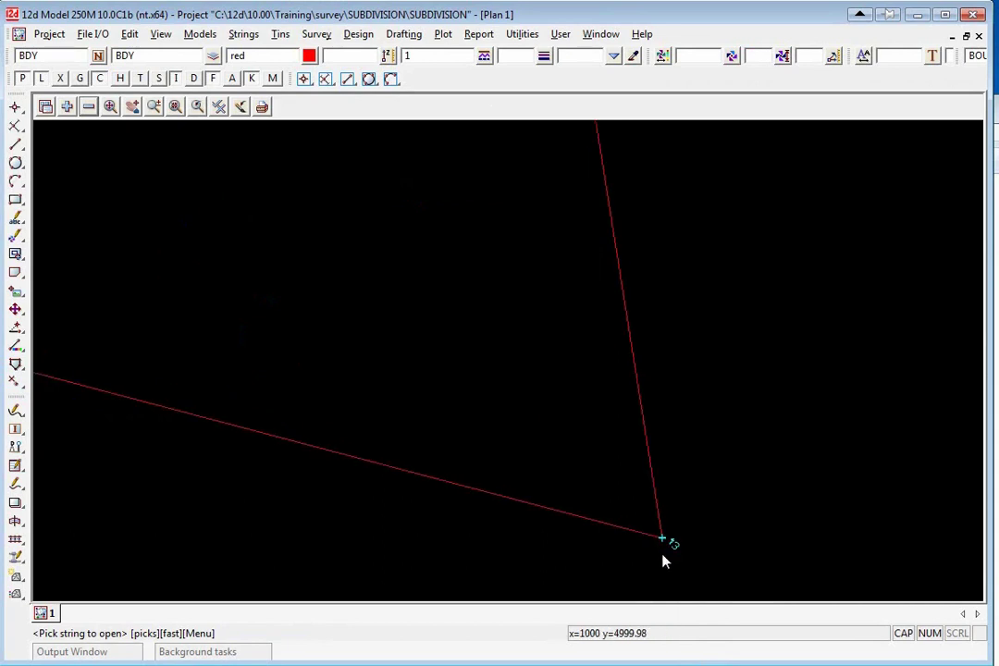
scroll(647, 510, up, 6)
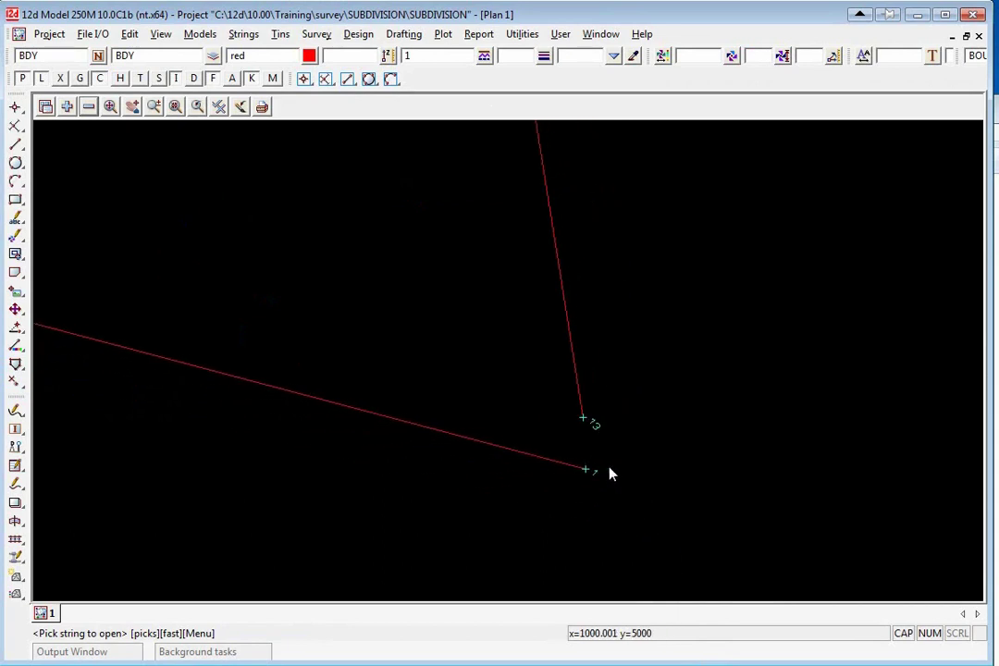
scroll(610, 473, down, 5)
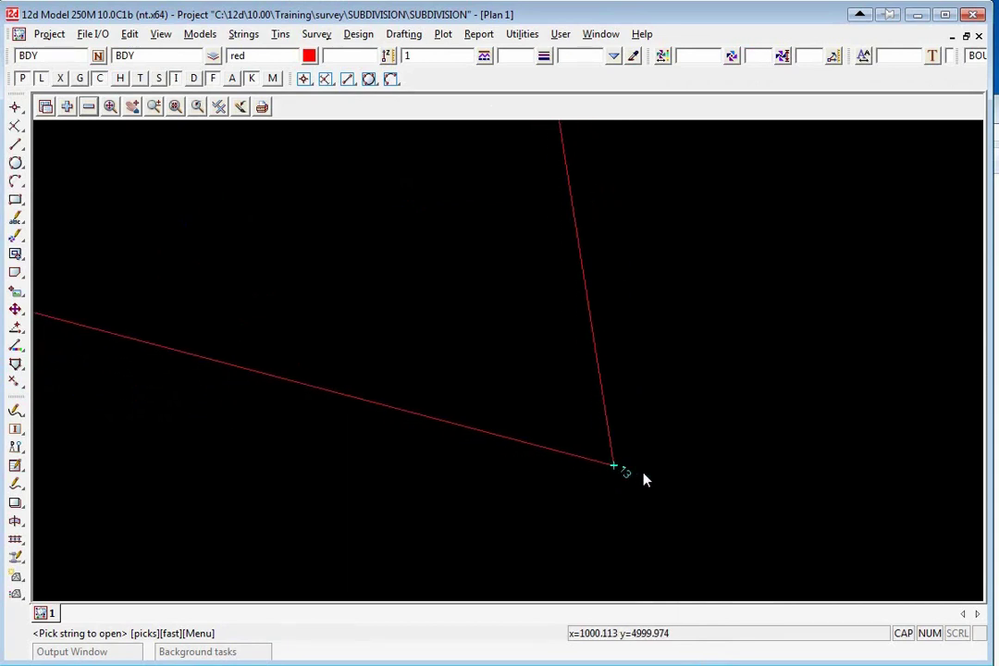
scroll(700, 502, down, 10)
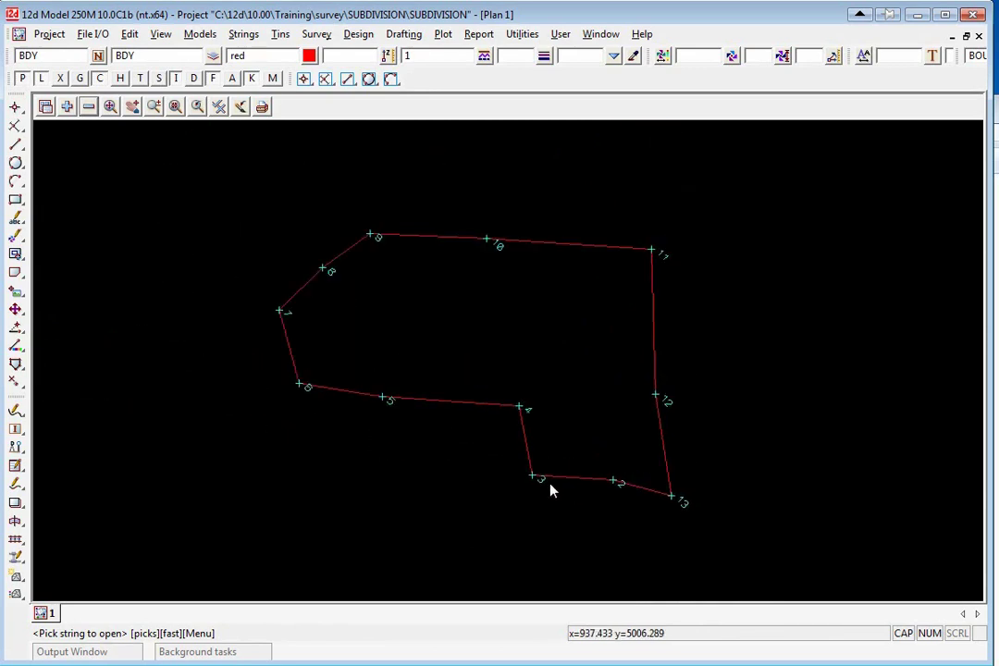
click(14, 379)
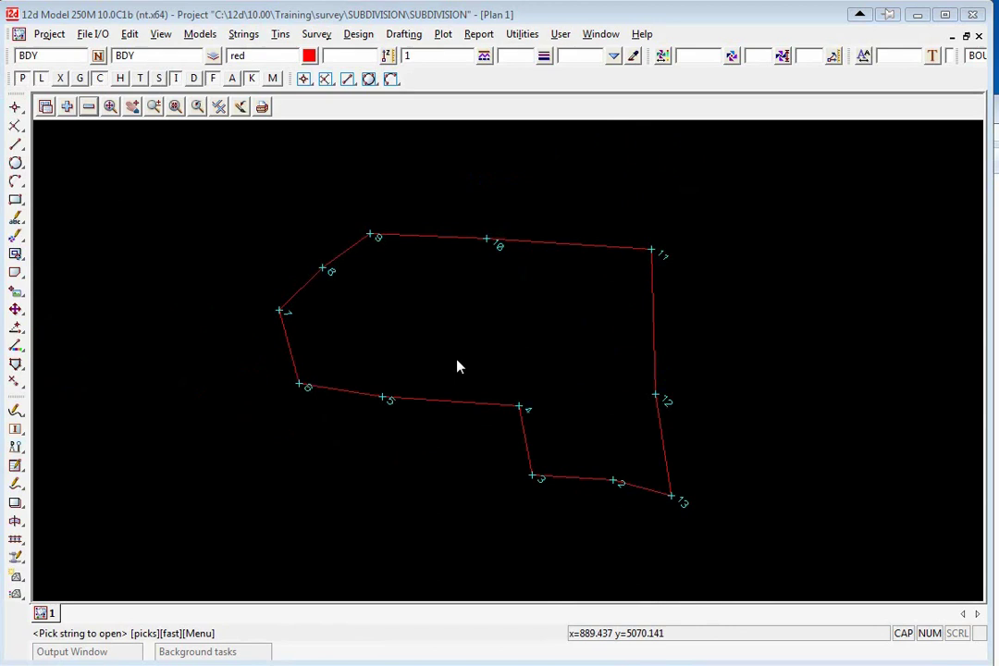
Step: Set the default model to CL, string name to CL and colour to blue
click(54, 55)
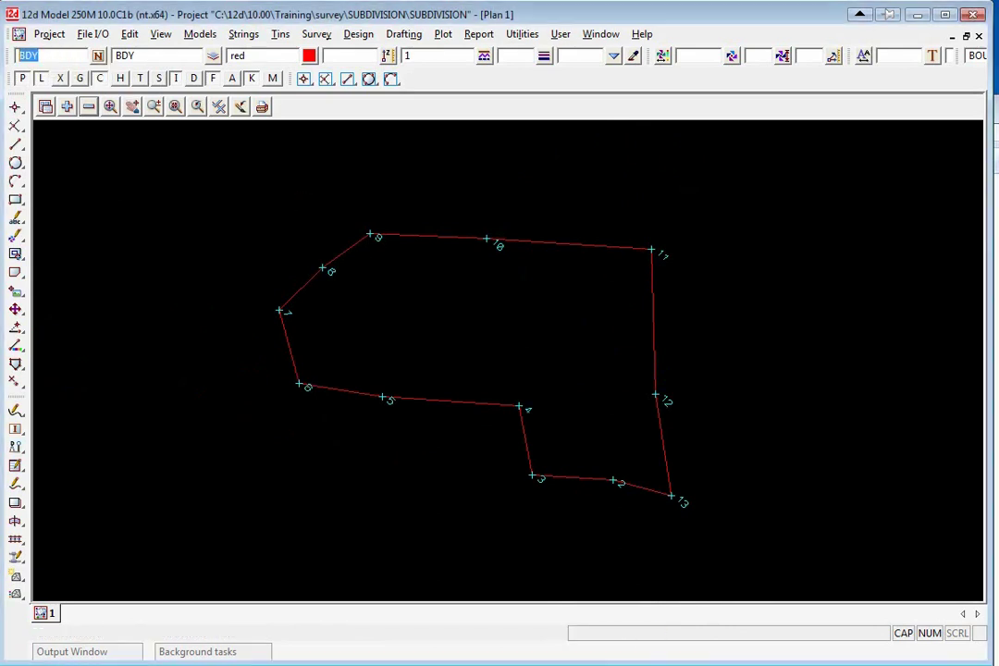
text(CL)
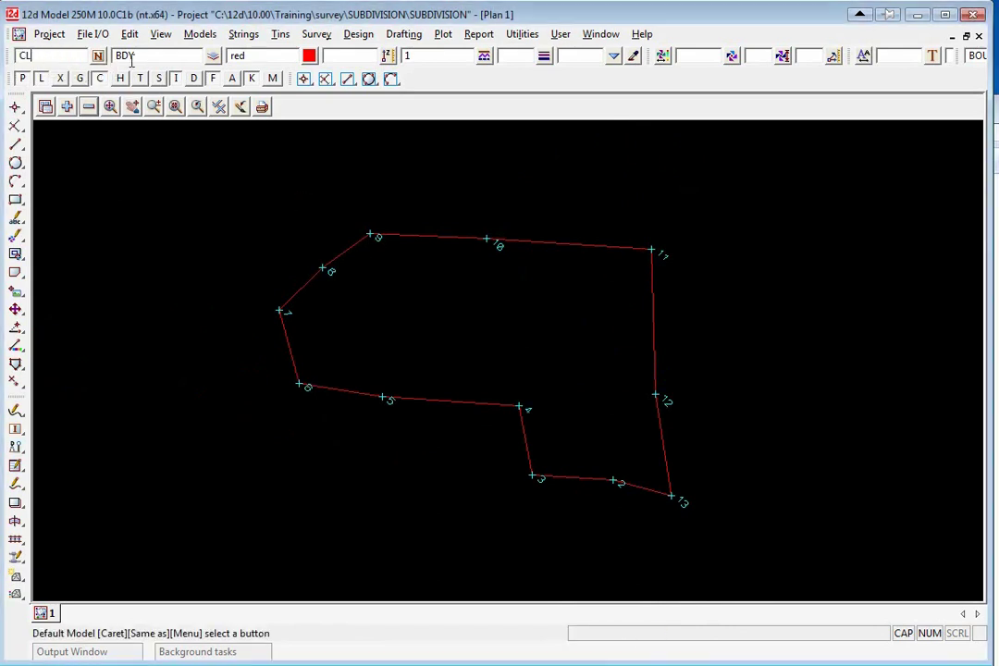
key(Tab)
text(C)
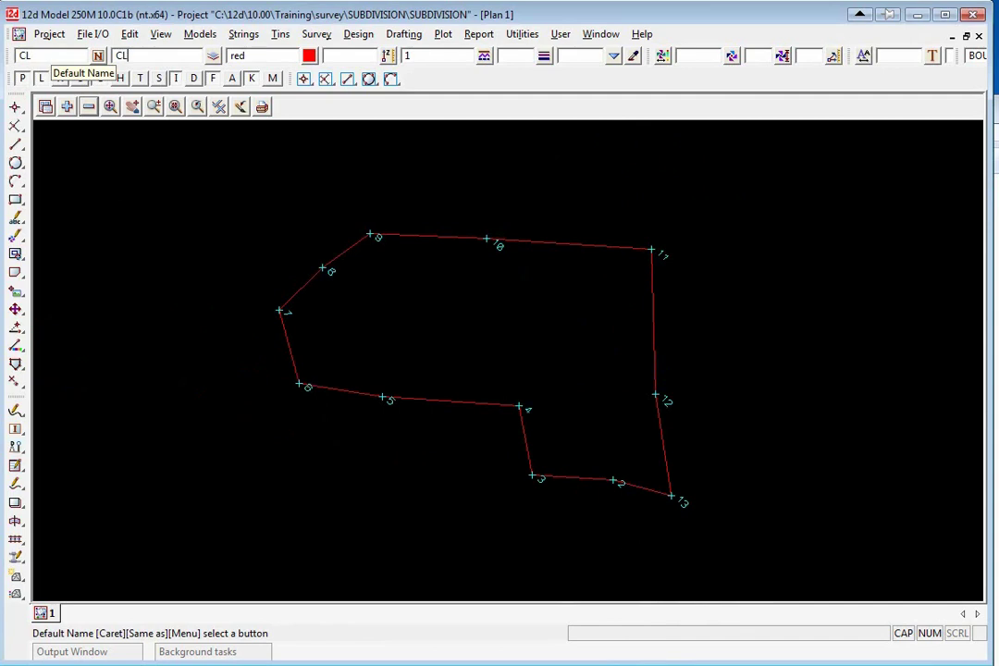
key(Return)
click(309, 56)
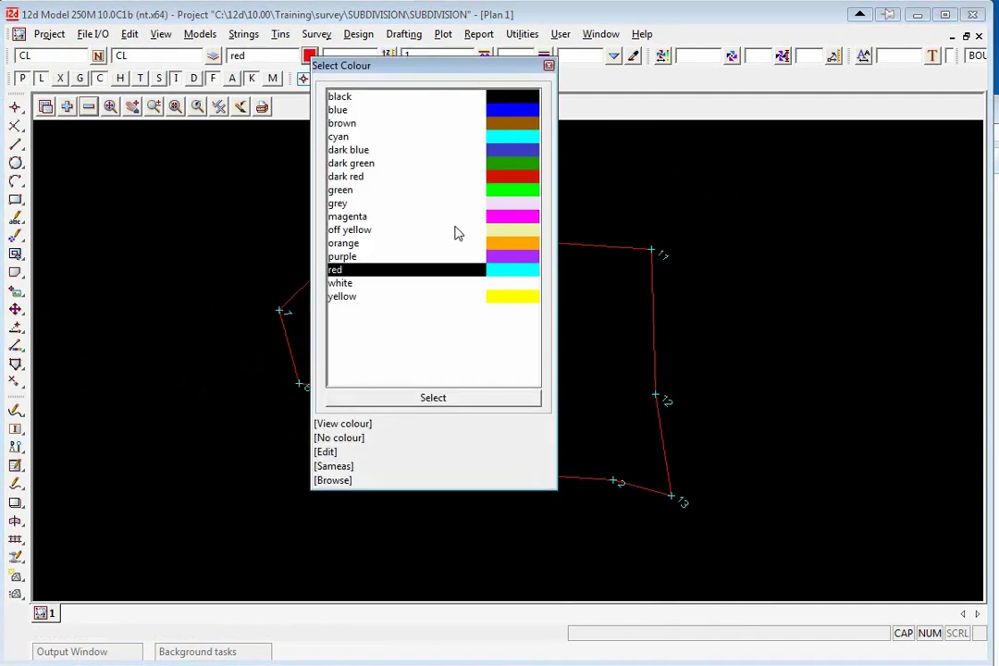
double_click(515, 111)
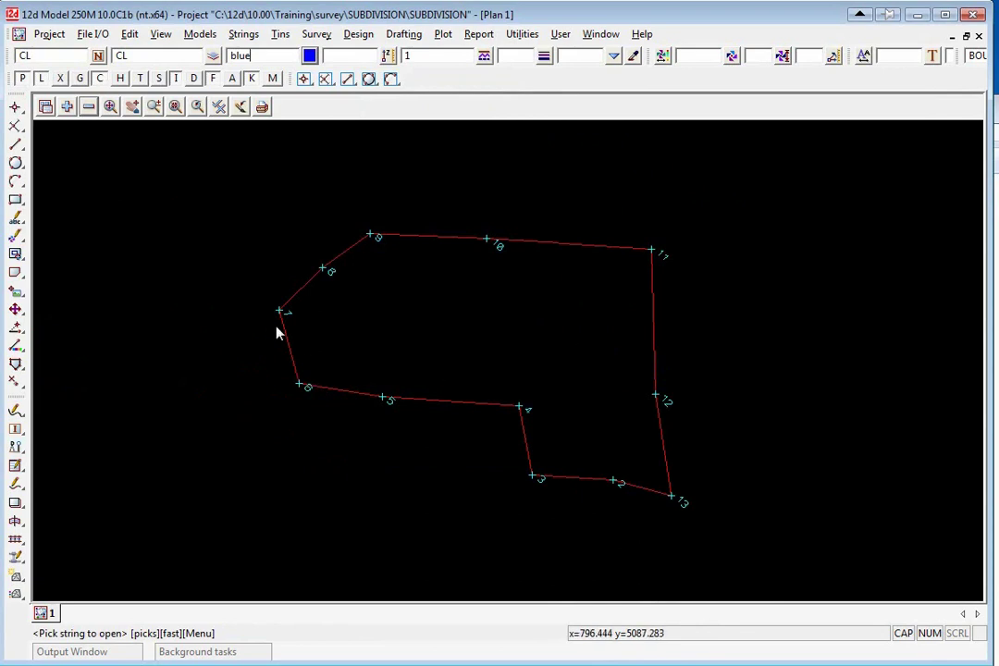
Step: Start a traverse at 965, 4998 with a first leg on bearing 350.30
click(16, 144)
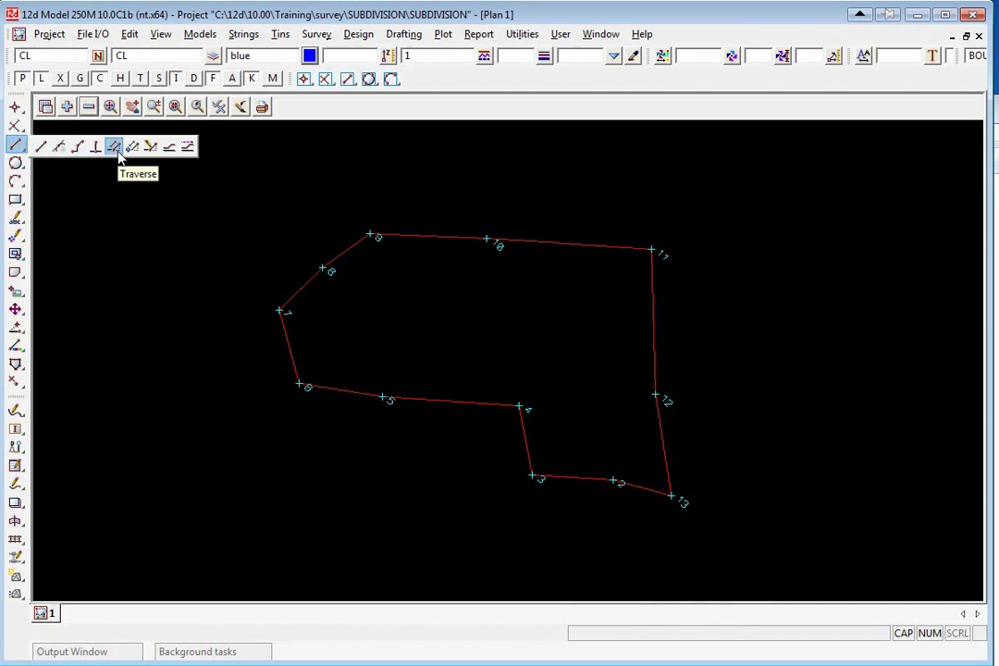
click(114, 148)
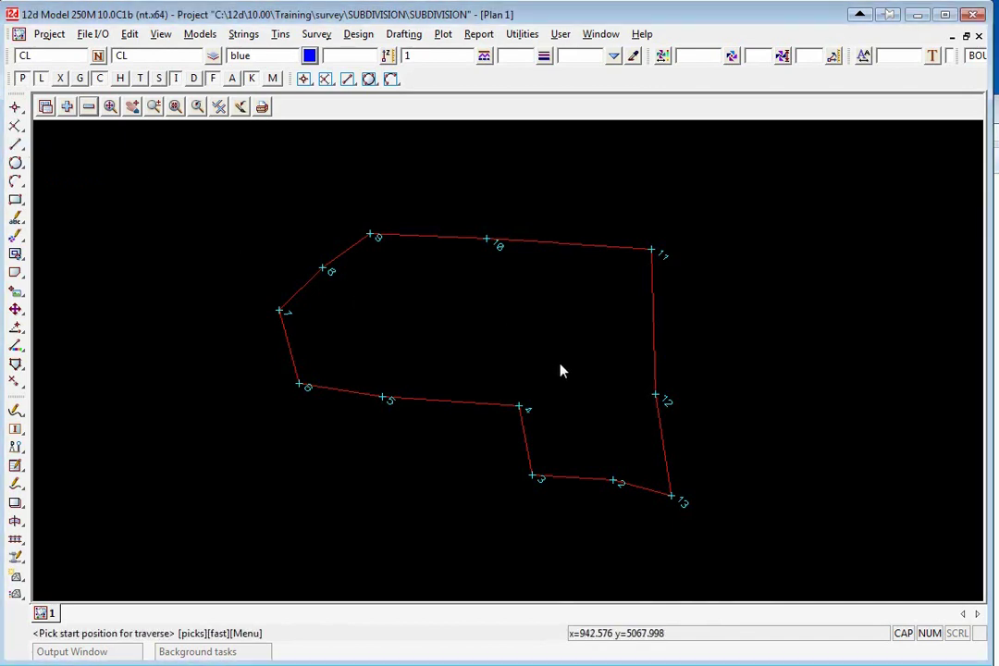
scroll(561, 370, up, 2)
text(965)
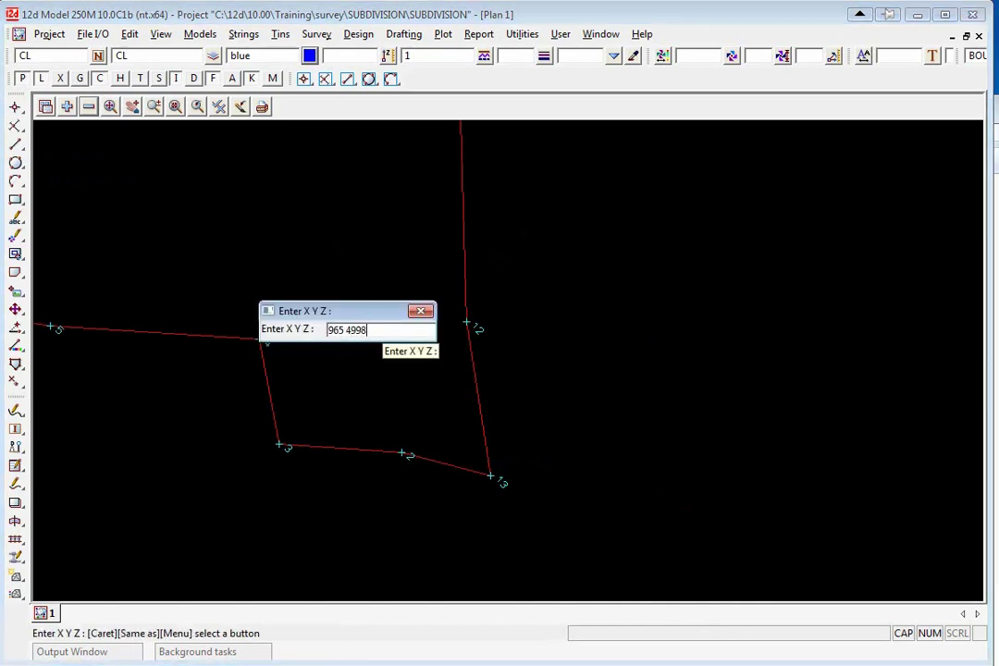
text( 4998)
key(Return)
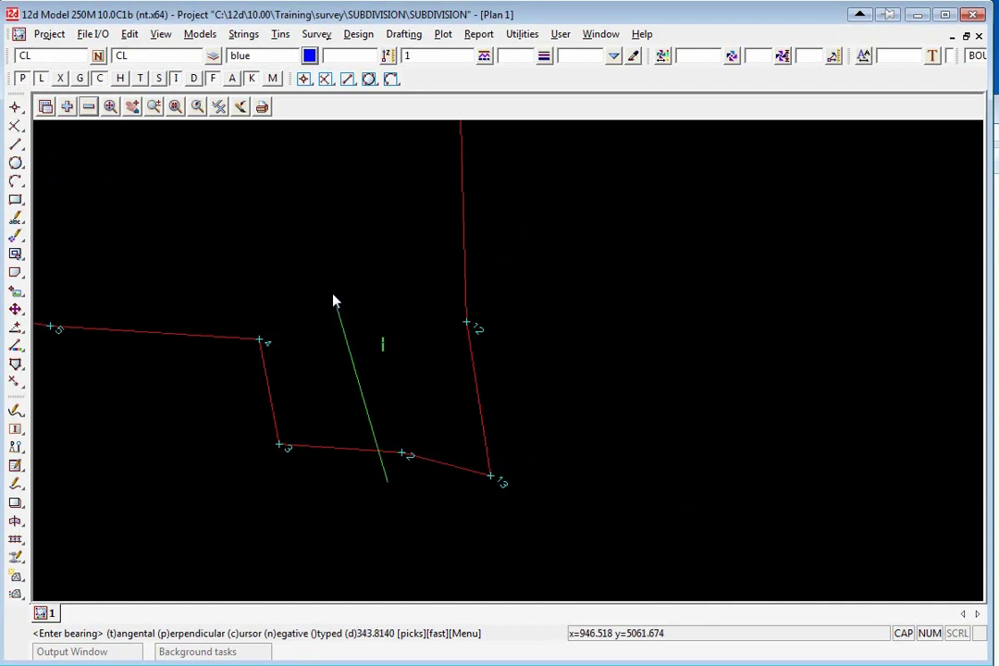
text(350.)
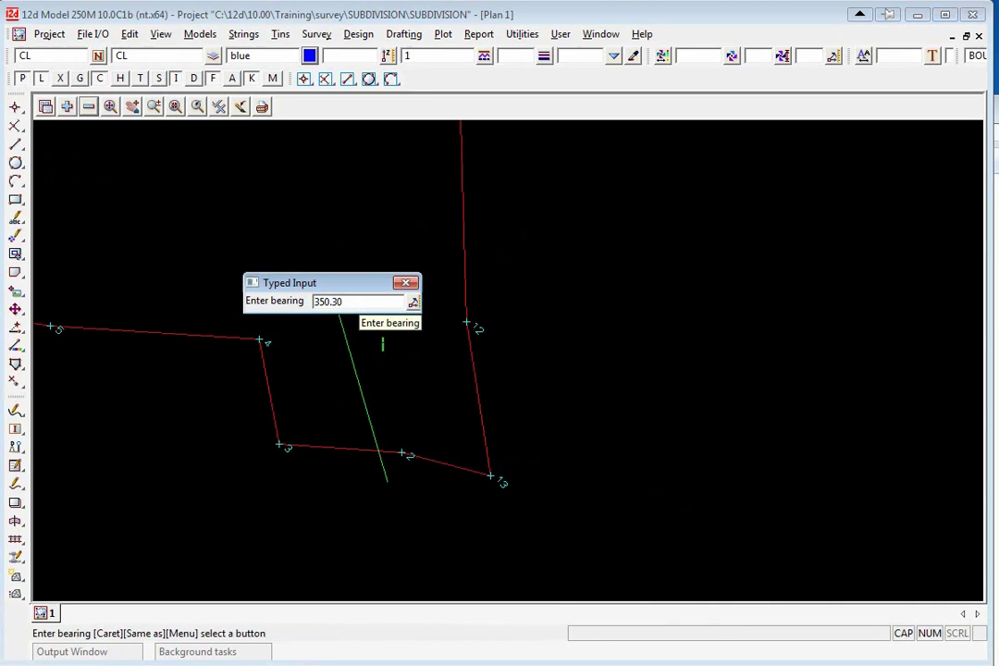
text(30)
key(Return)
text(88)
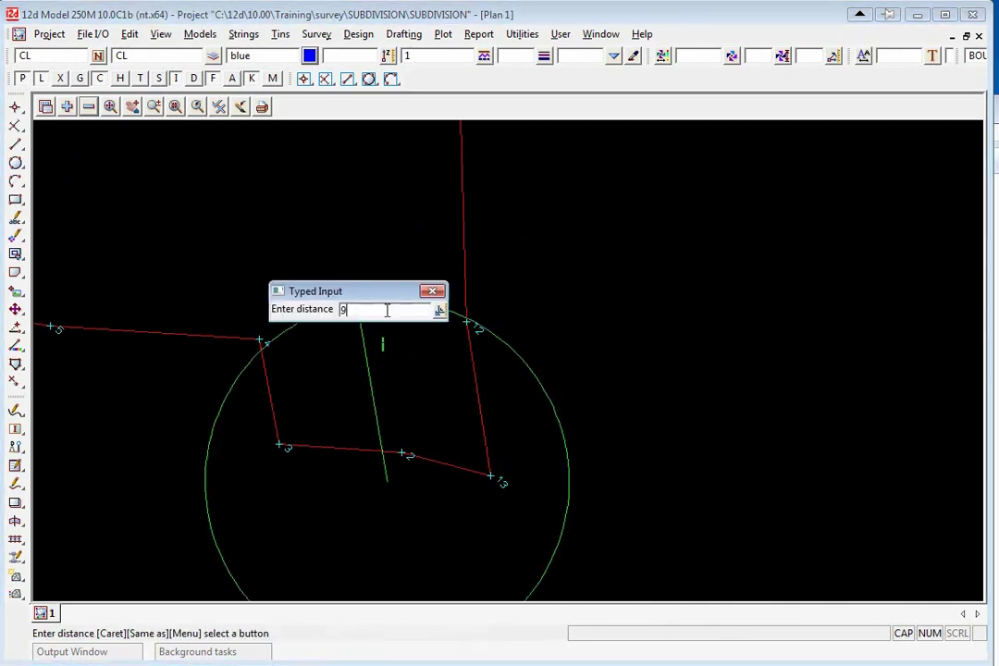
key(Return)
Step: Add a second leg on bearing 273.45, 103 long, and finish the traverse string
scroll(245, 267, down, 2)
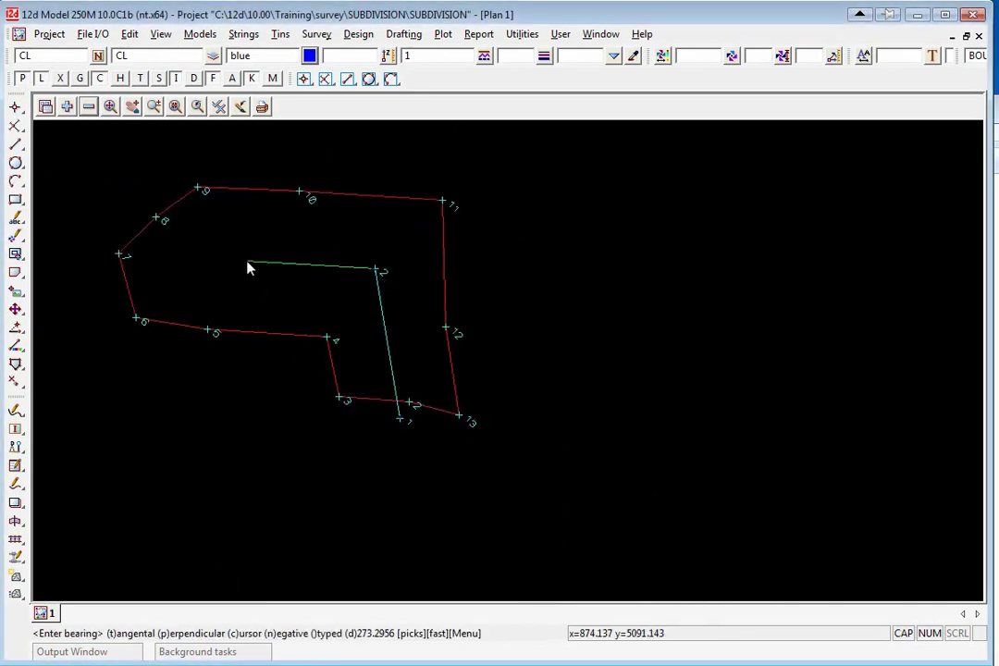
scroll(220, 261, up, 1)
text(273.45)
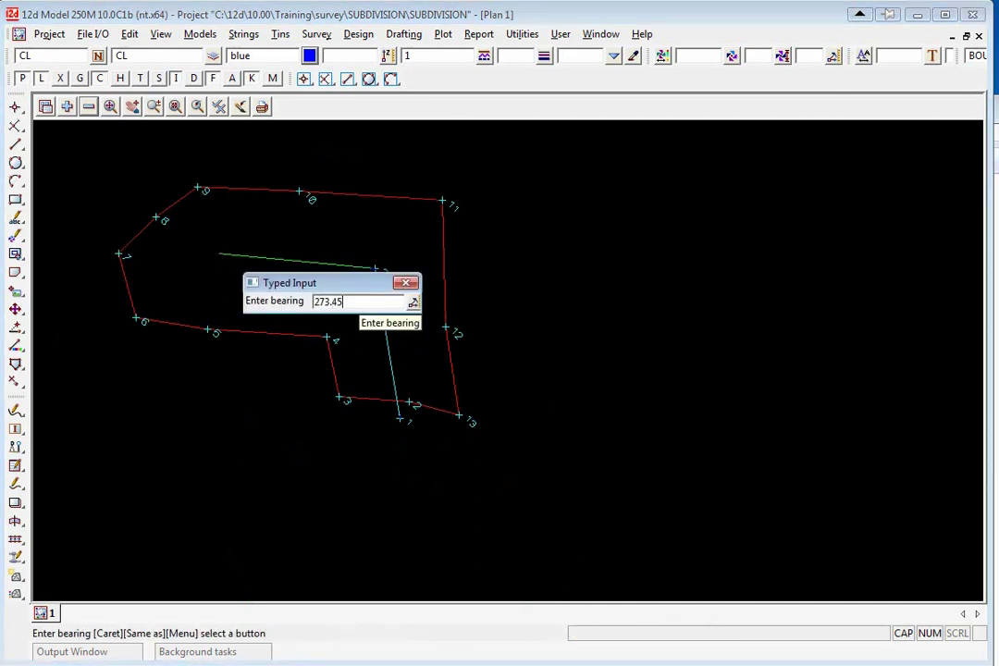
key(Return)
text(100)
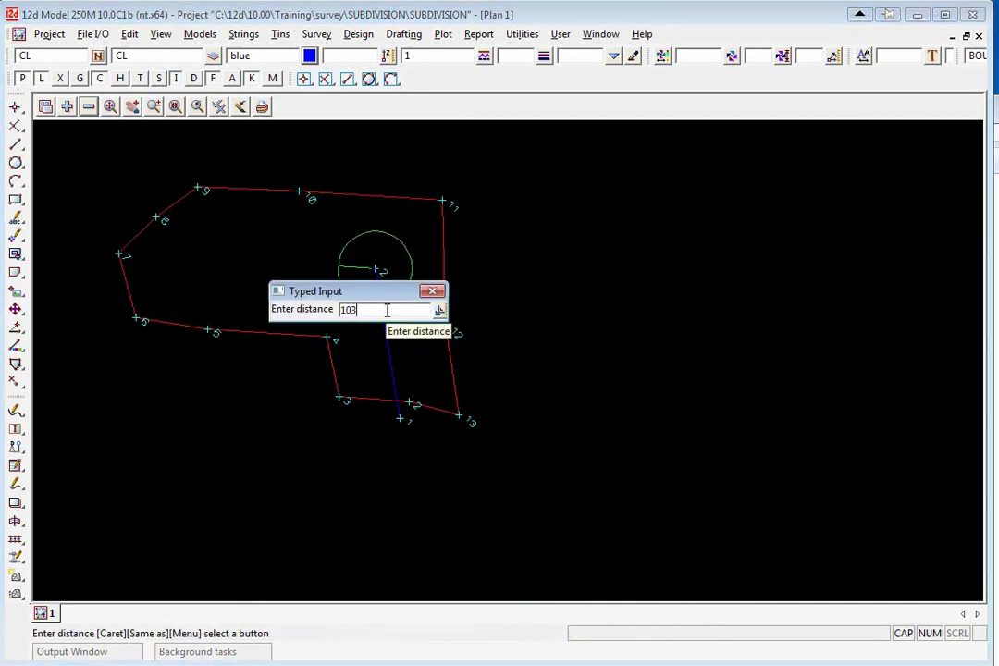
key(Return)
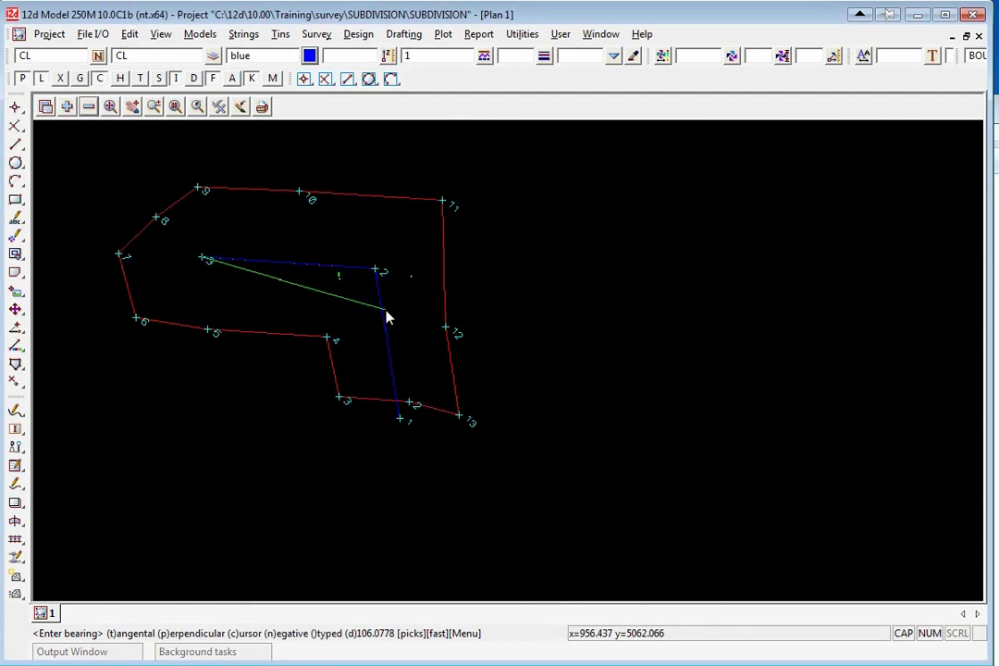
middle_click(387, 318)
scroll(386, 317, down, 1)
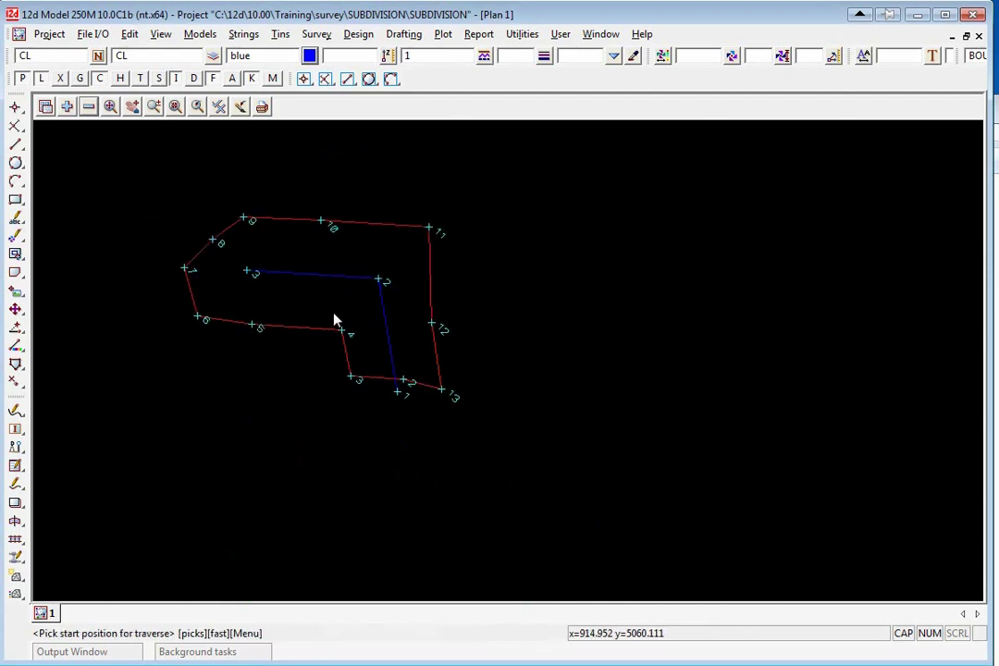
scroll(334, 319, up, 2)
key(Escape)
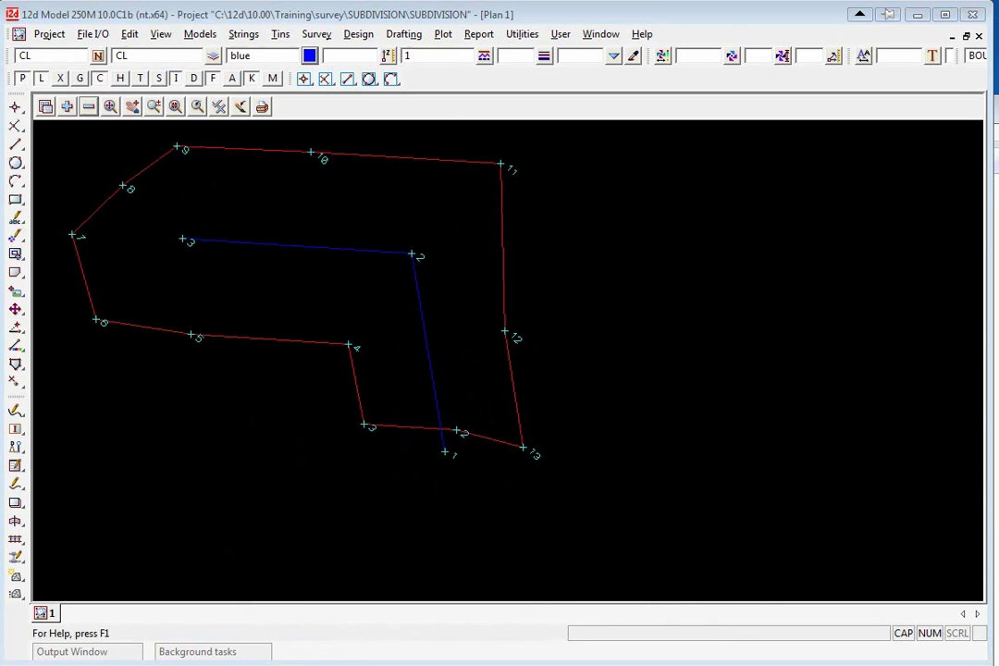
Step: Join the sloping and horizontal CL strings with a -20 radius fillet at their corner
scroll(286, 212, up, 3)
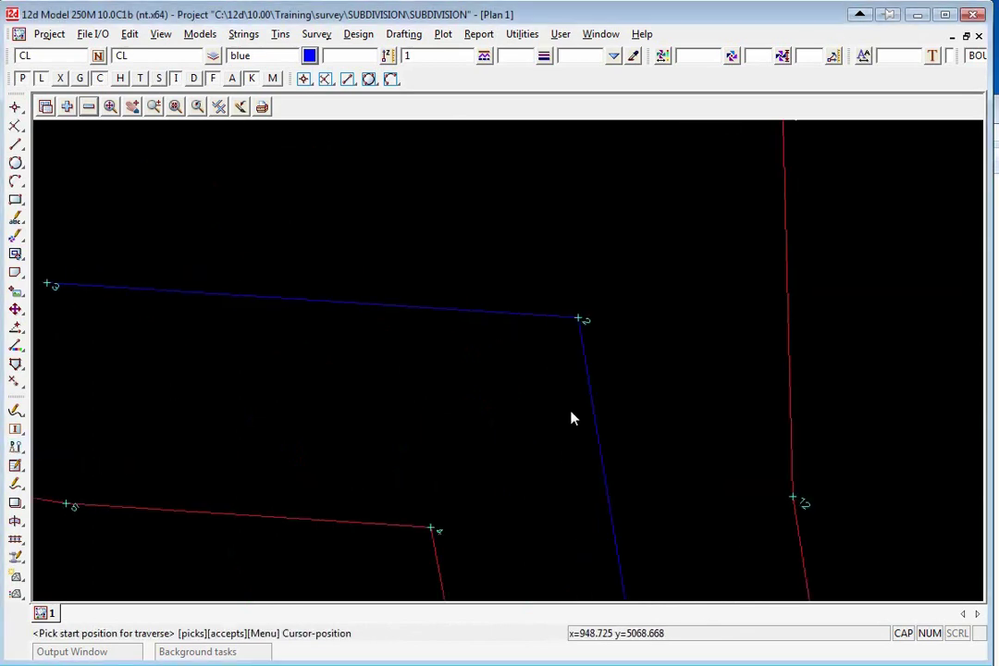
scroll(592, 427, down, 2)
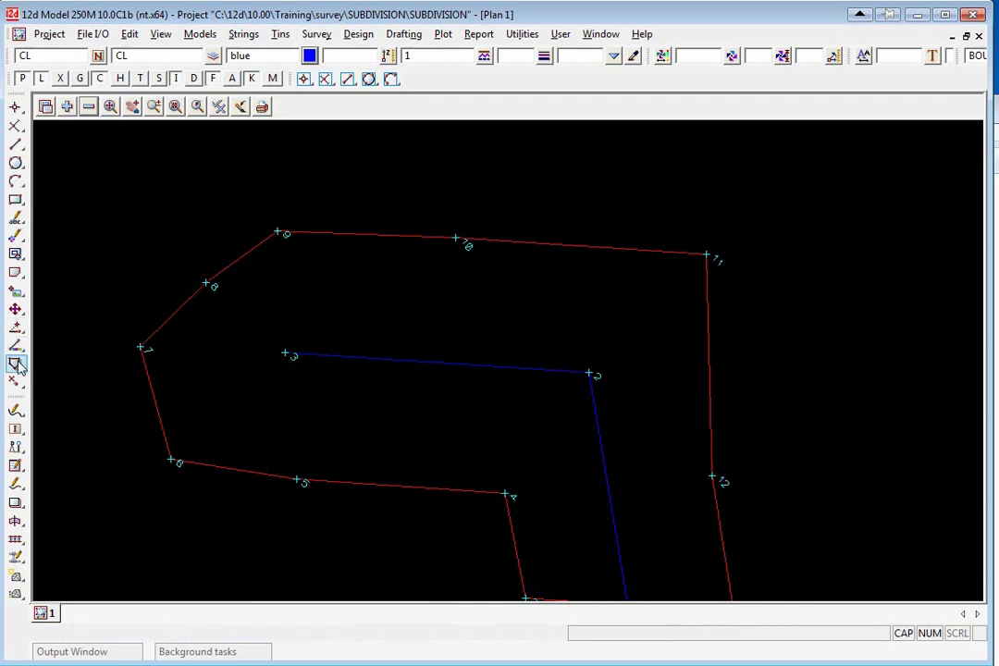
mouse_move(18, 366)
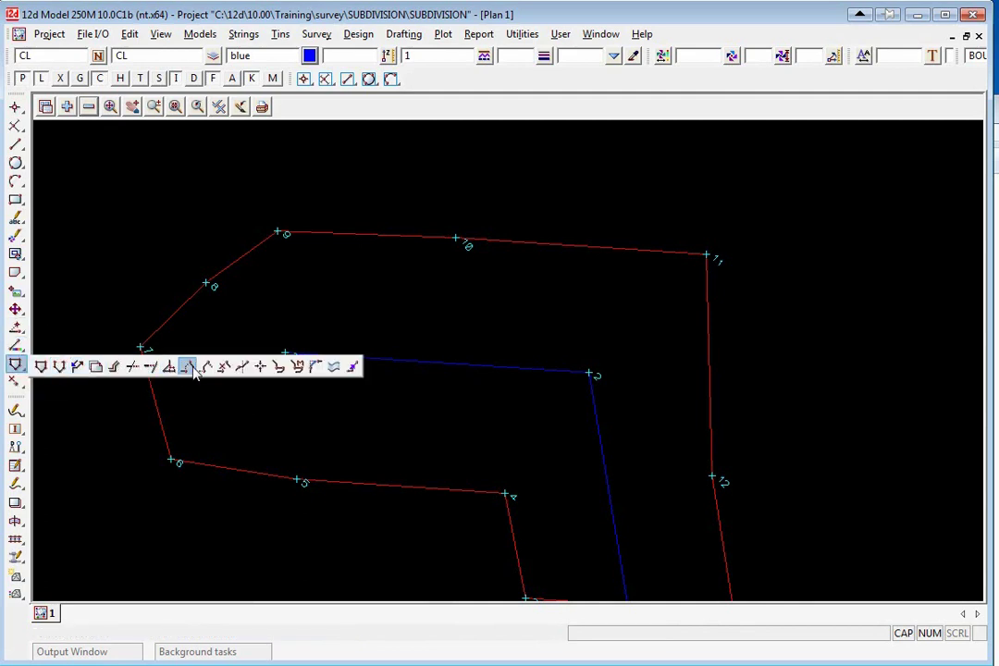
click(316, 367)
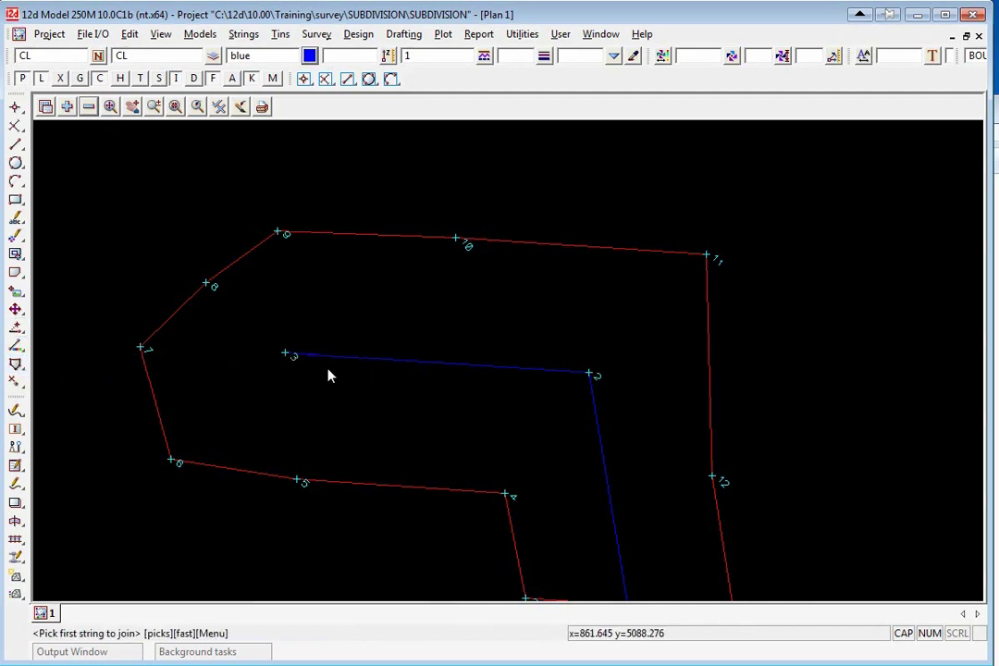
click(608, 462)
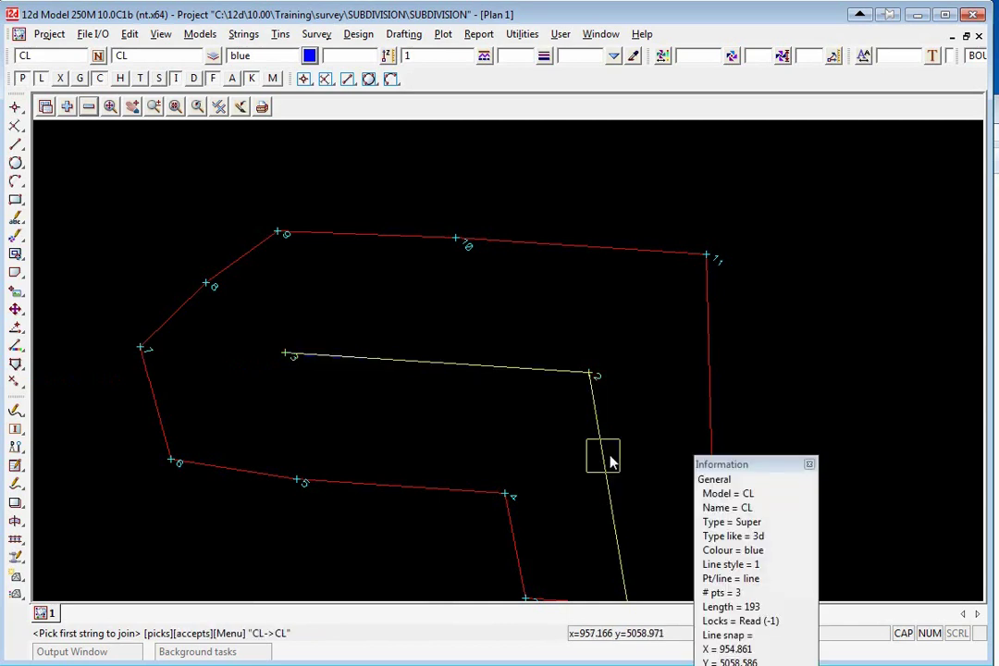
middle_click(609, 461)
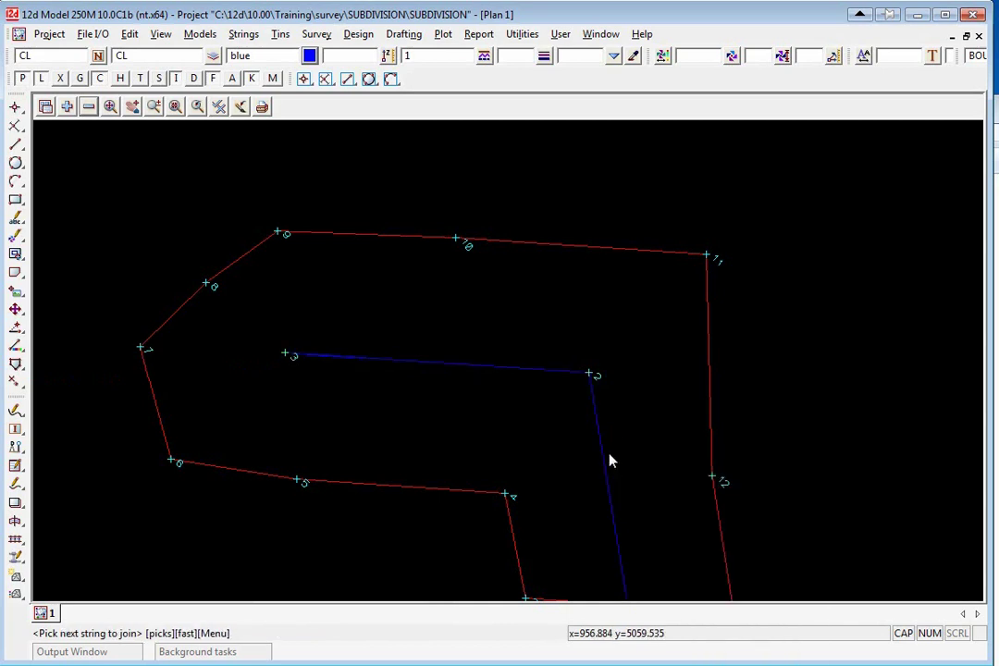
click(486, 362)
middle_click(504, 366)
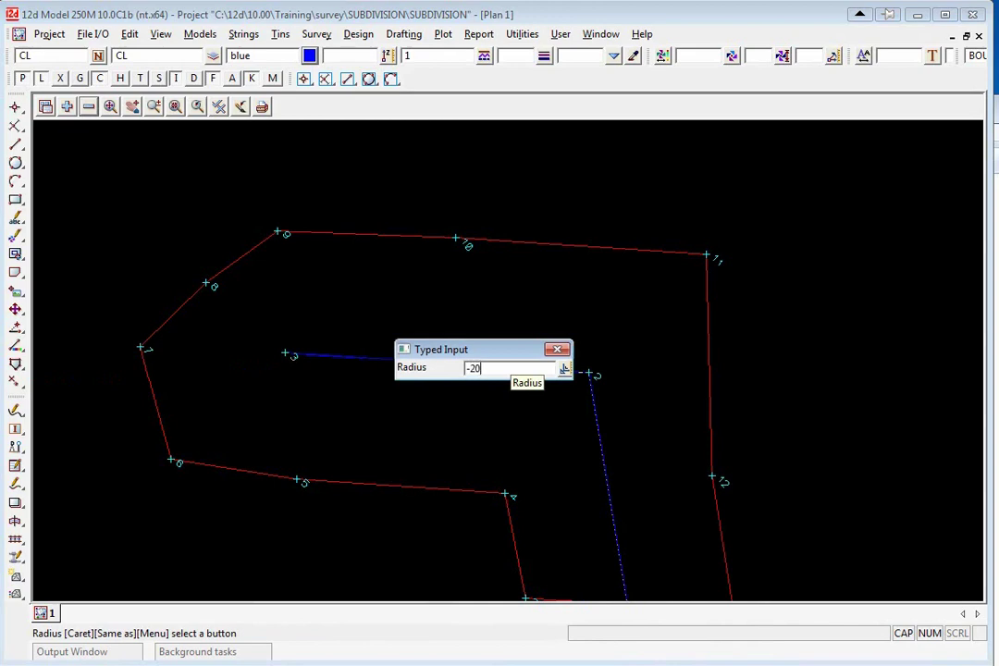
key(Return)
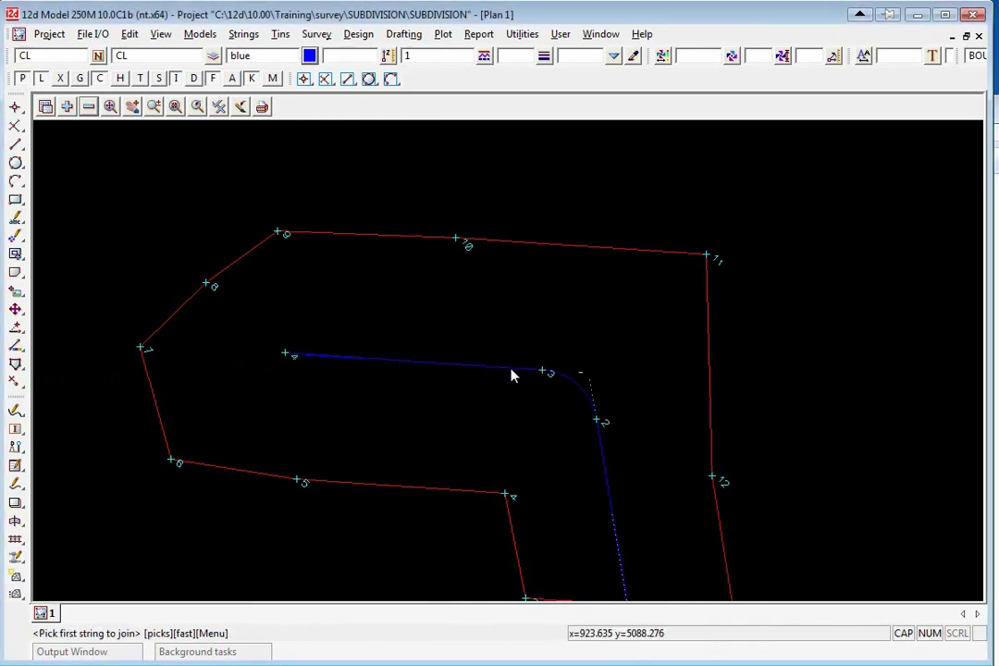
Step: Copy the BDY model, name and red colour from the boundary string as the defaults
scroll(758, 417, down, 3)
scroll(590, 471, up, 3)
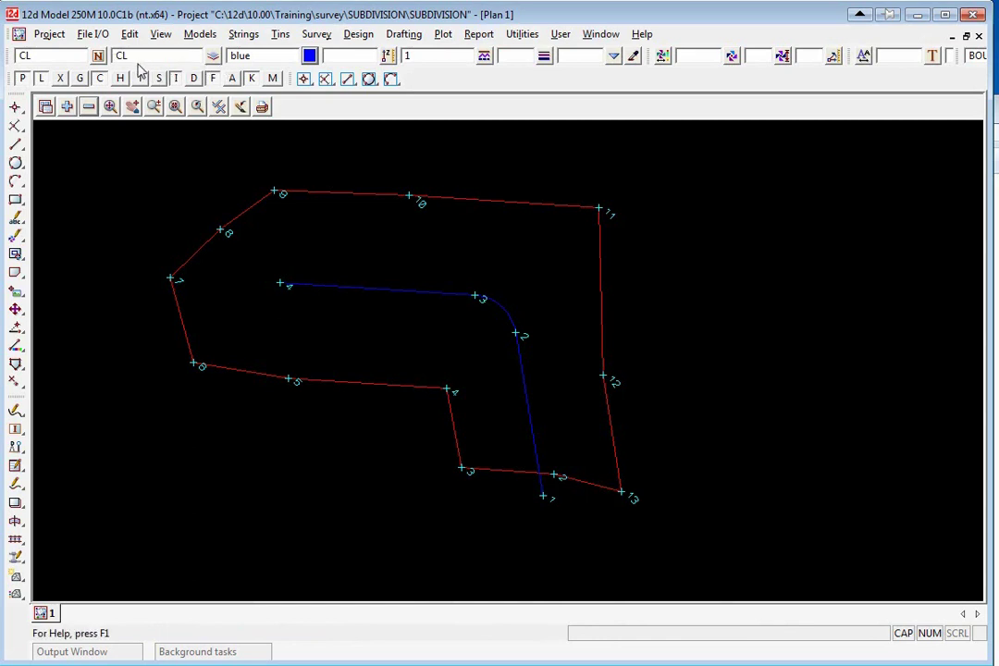
click(635, 57)
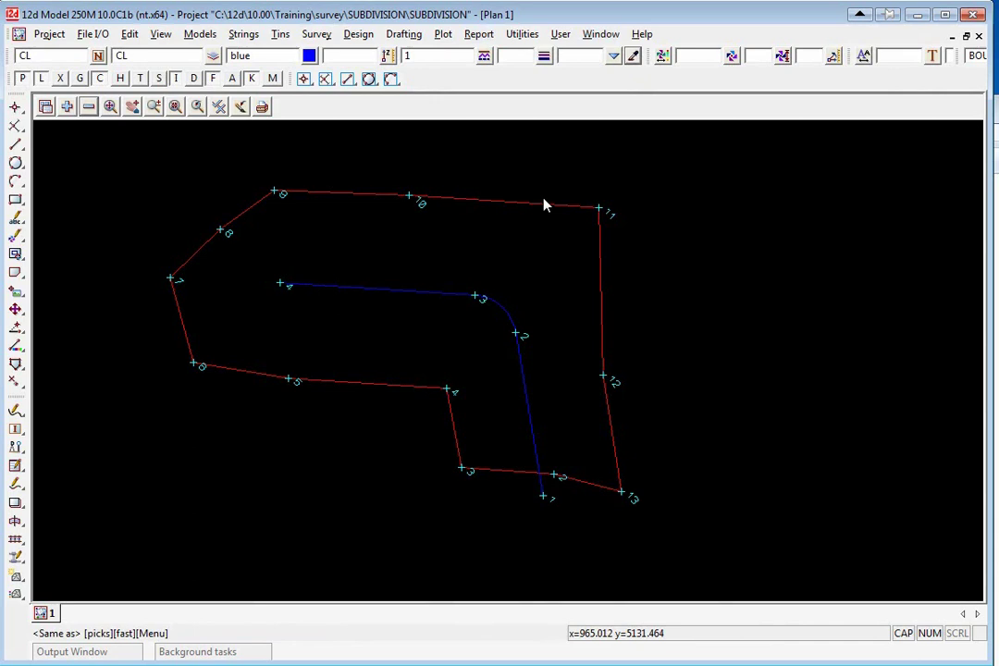
click(544, 203)
middle_click(544, 202)
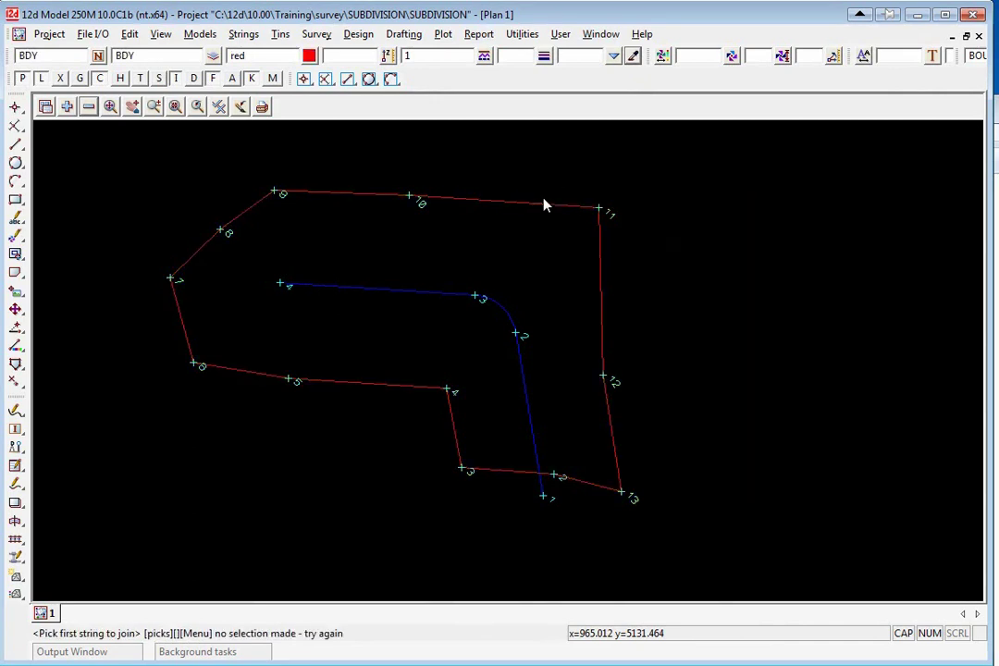
click(15, 363)
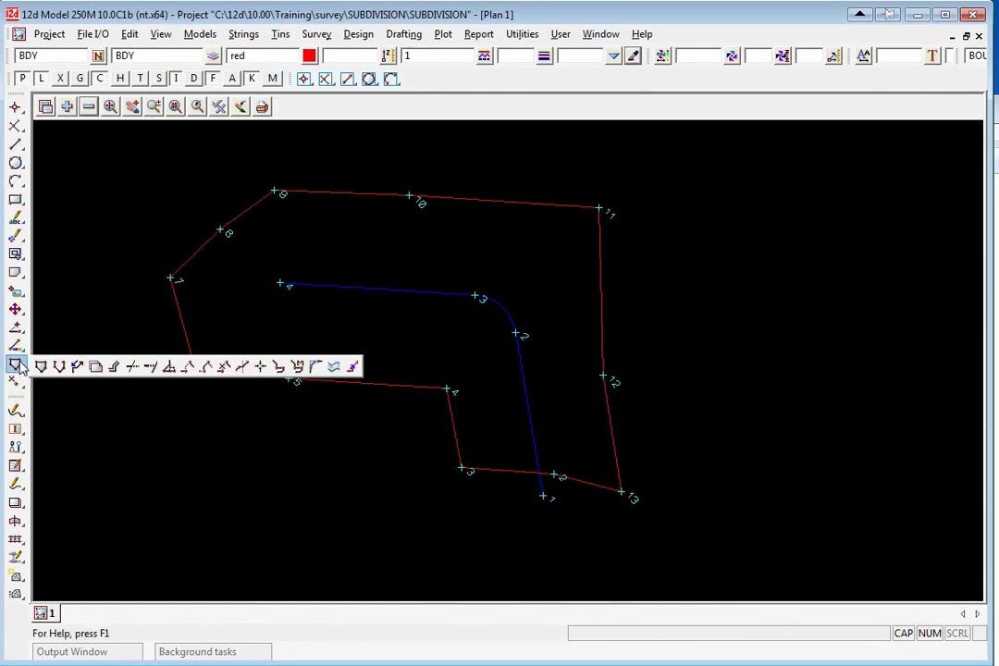
Step: Offset the blue centreline by -7.5 and 7.5 at zero height as red frontages
click(114, 368)
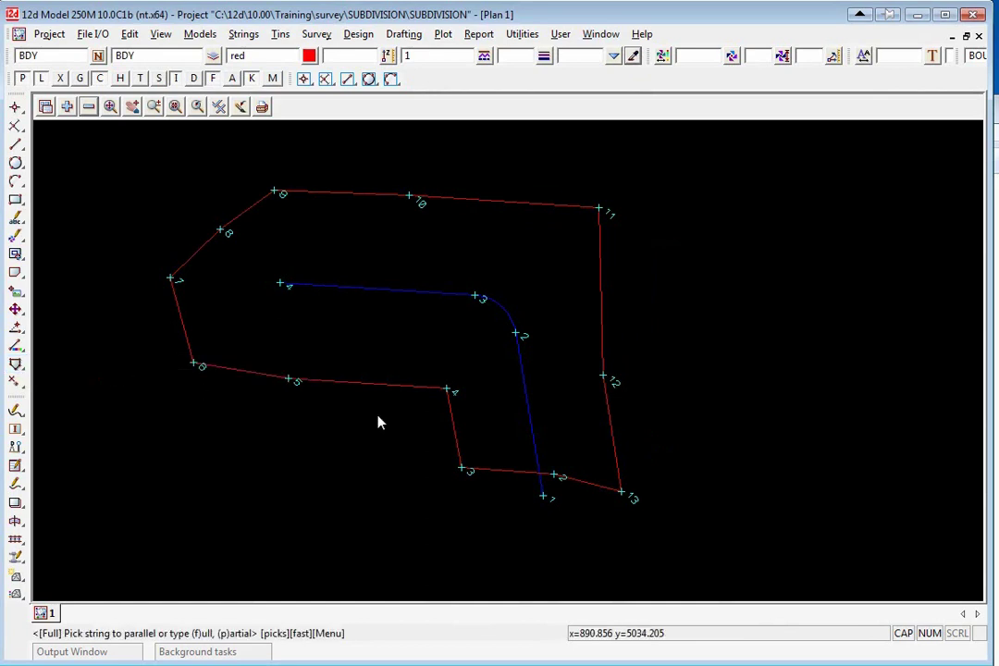
click(526, 401)
middle_click(526, 402)
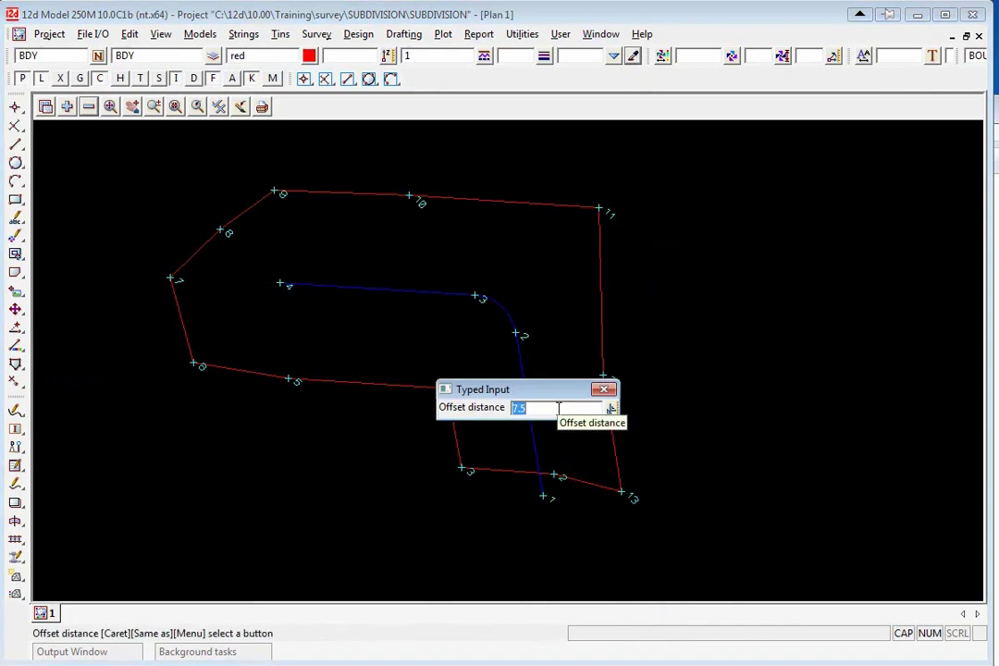
text(-)
key(Return)
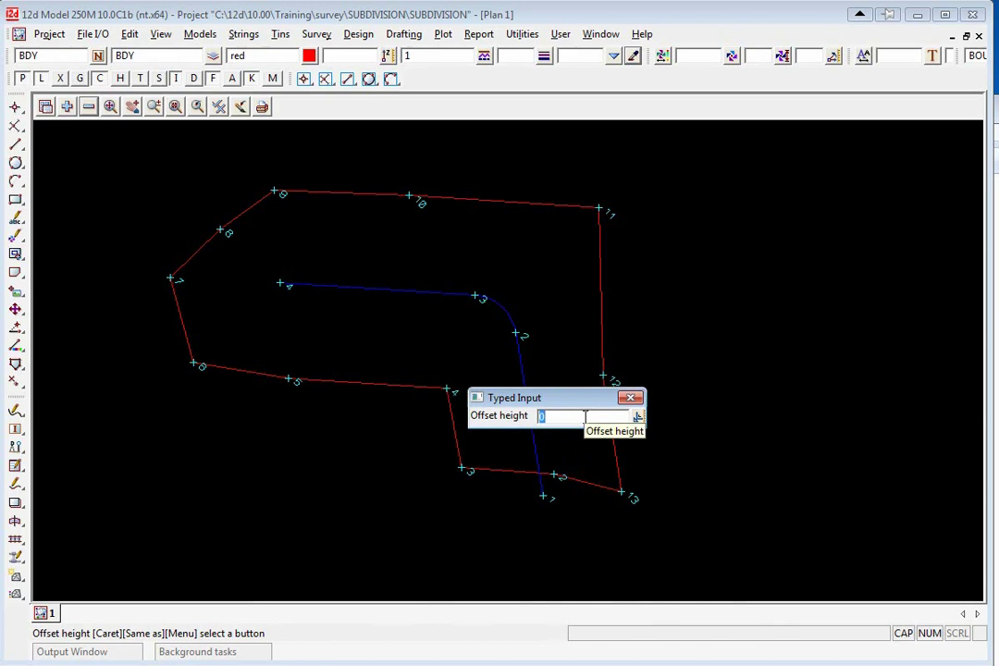
key(Return)
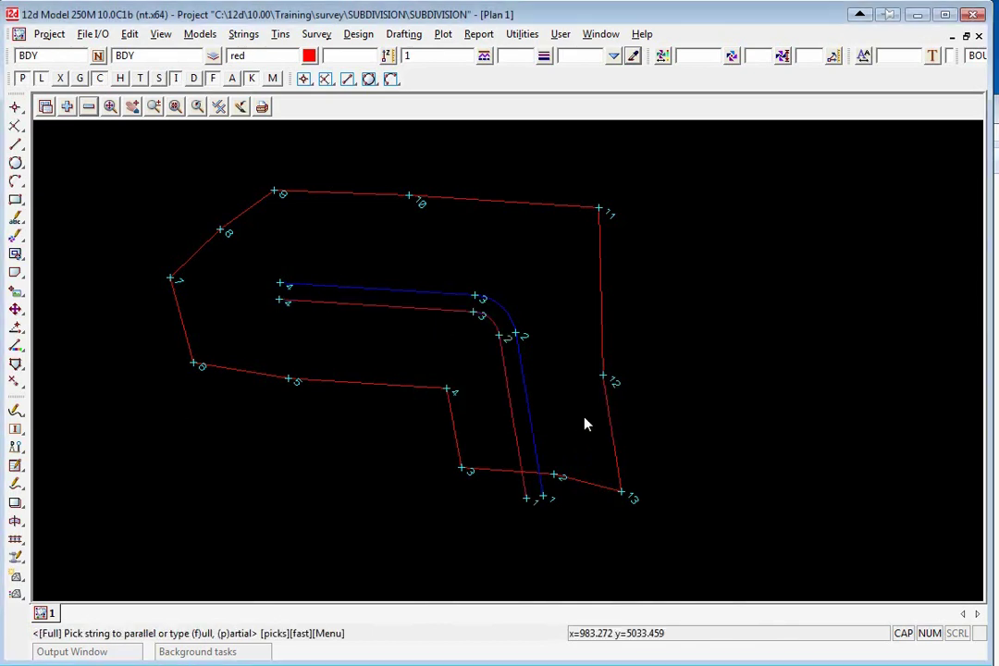
click(531, 413)
middle_click(531, 419)
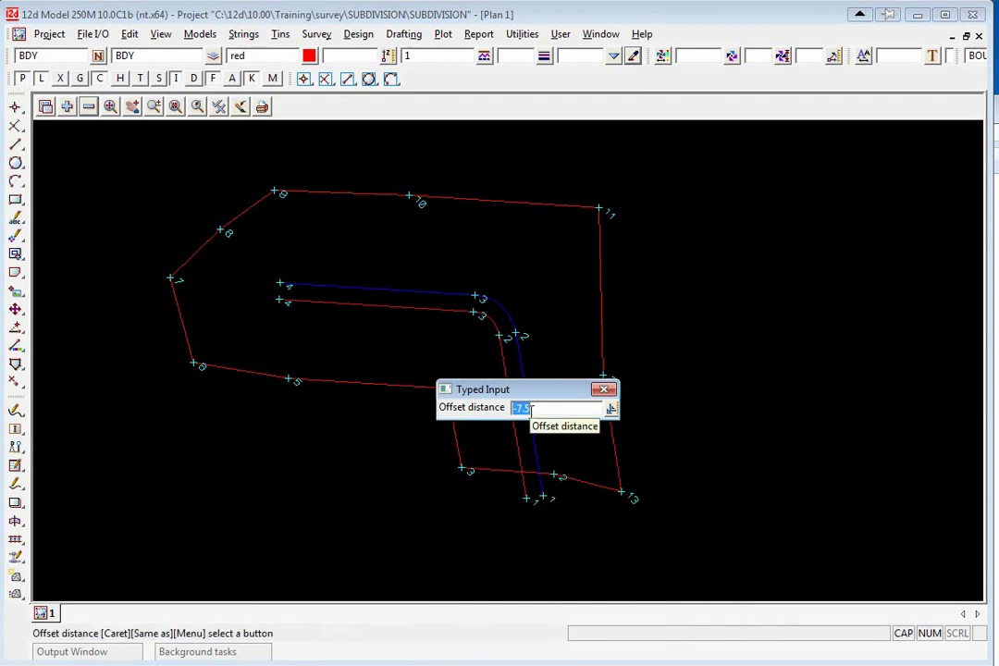
text(7)
key(Return)
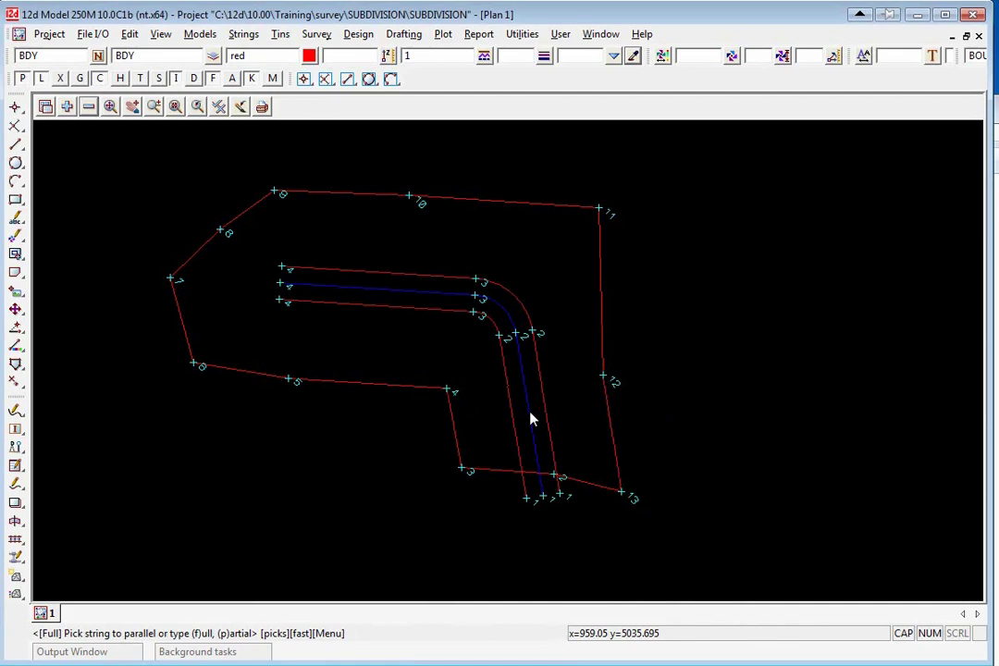
Step: Split the bottom boundary where the left frontage string crosses it
scroll(551, 517, up, 3)
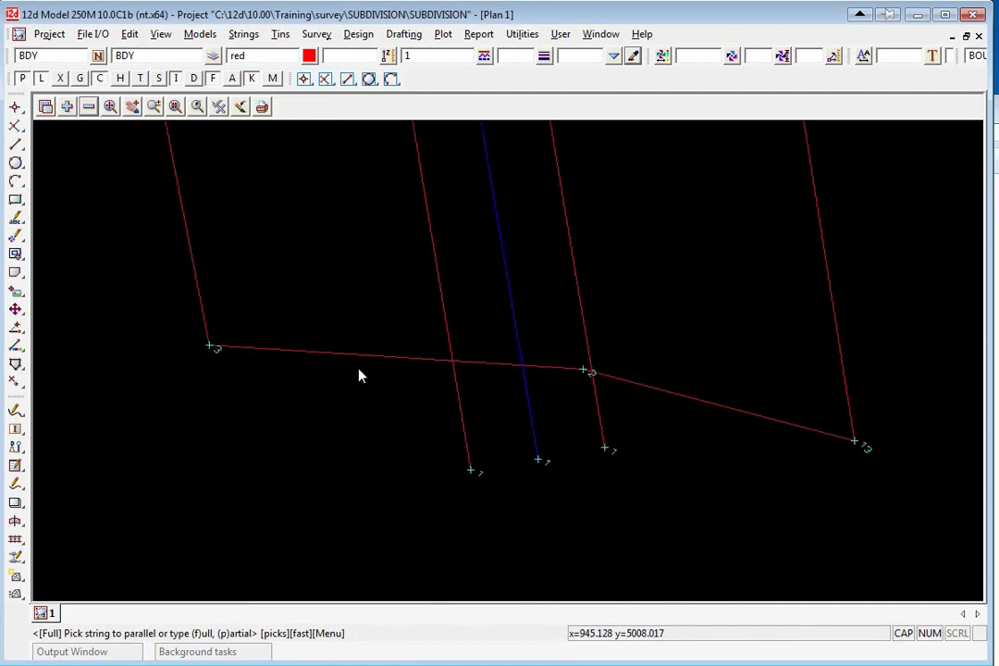
scroll(359, 373, down, 3)
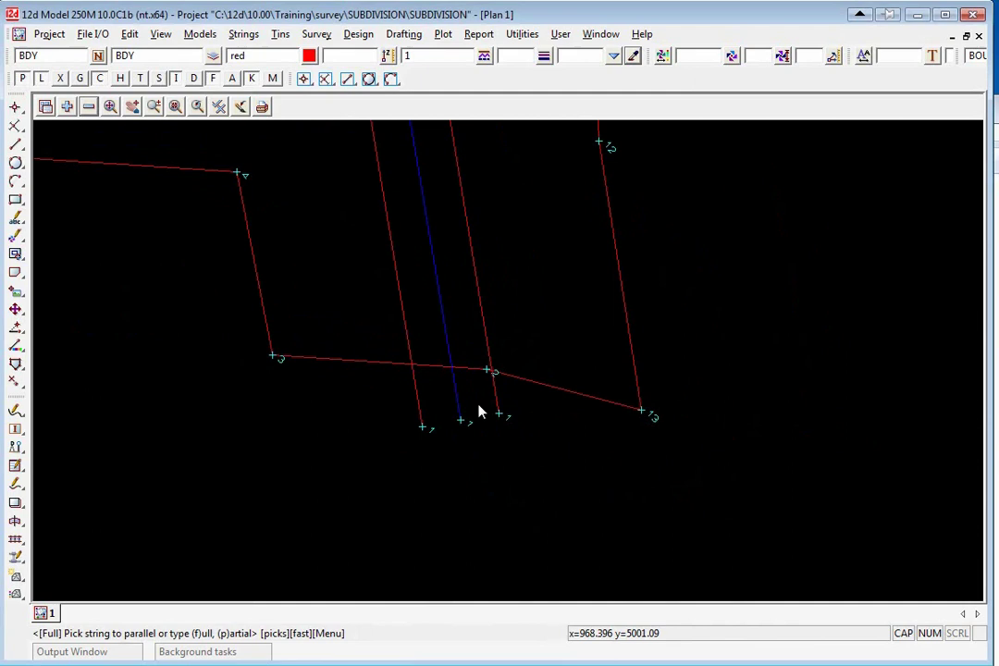
scroll(477, 410, up, 2)
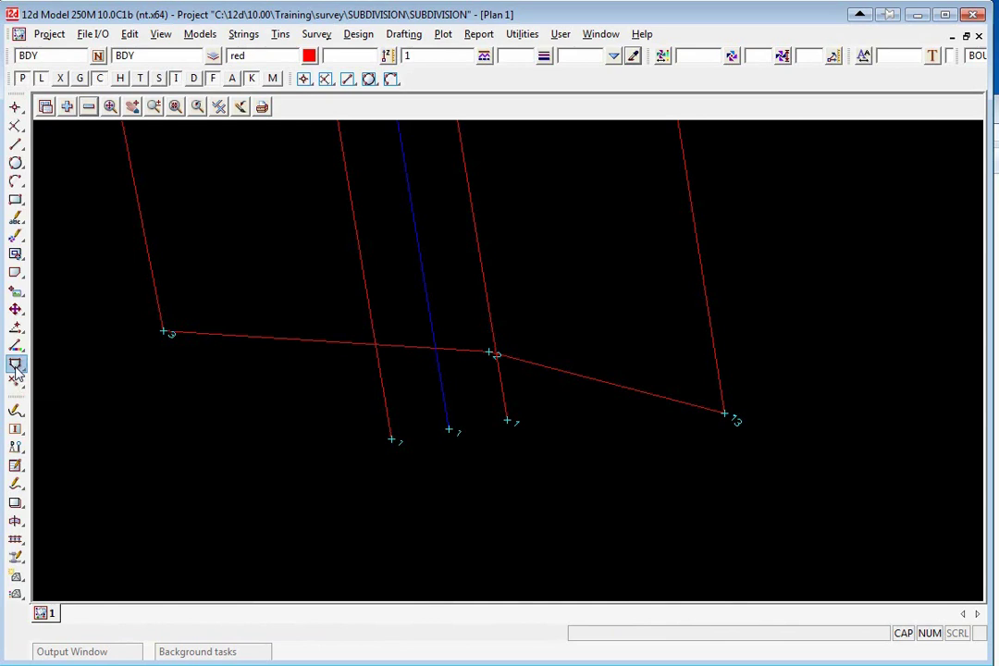
mouse_move(15, 366)
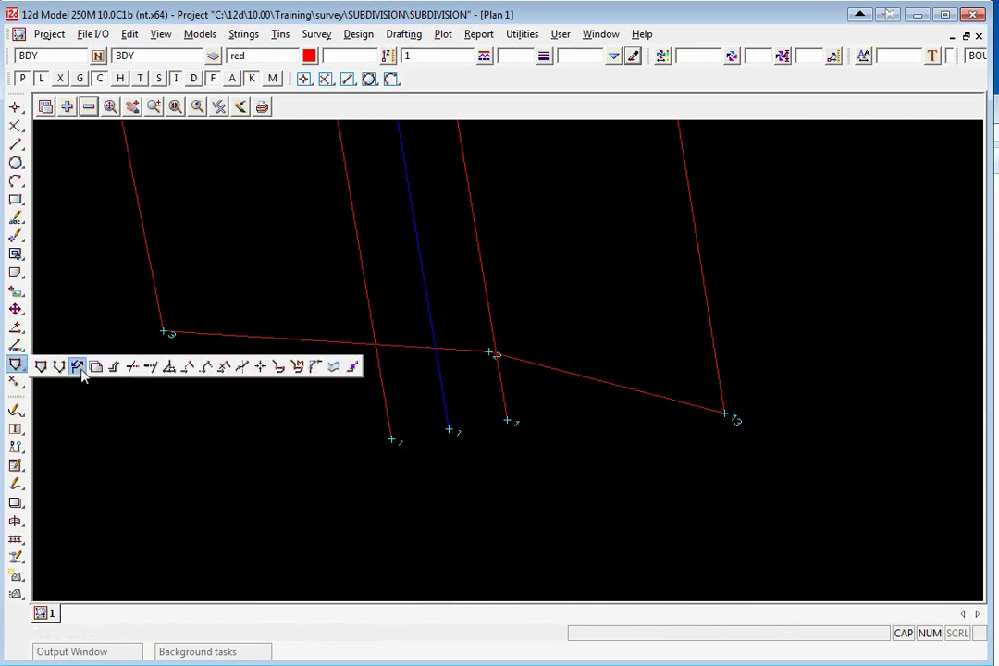
click(260, 368)
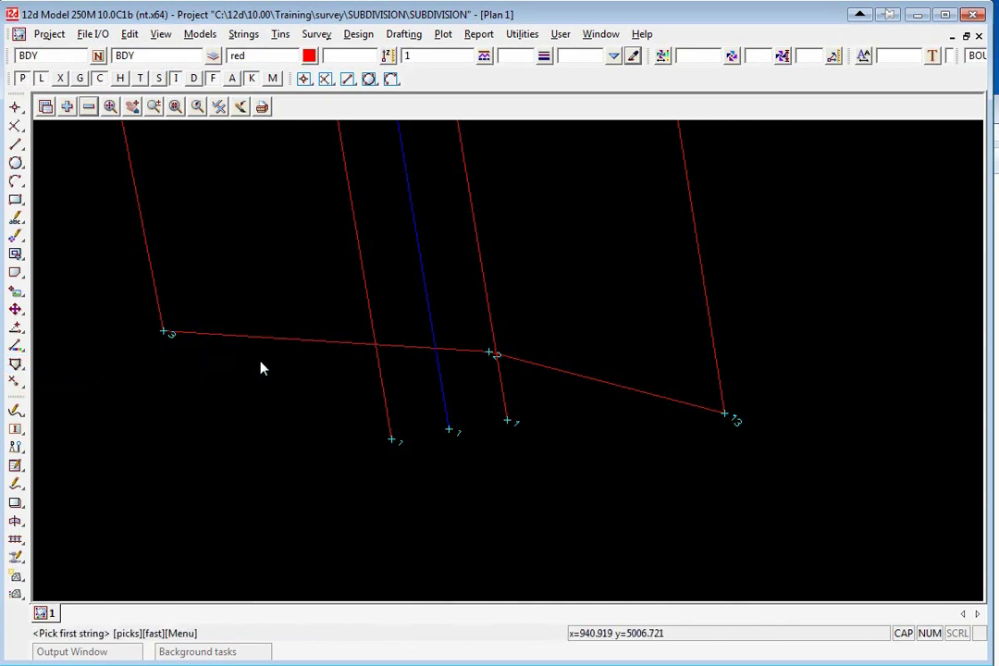
click(331, 345)
middle_click(331, 345)
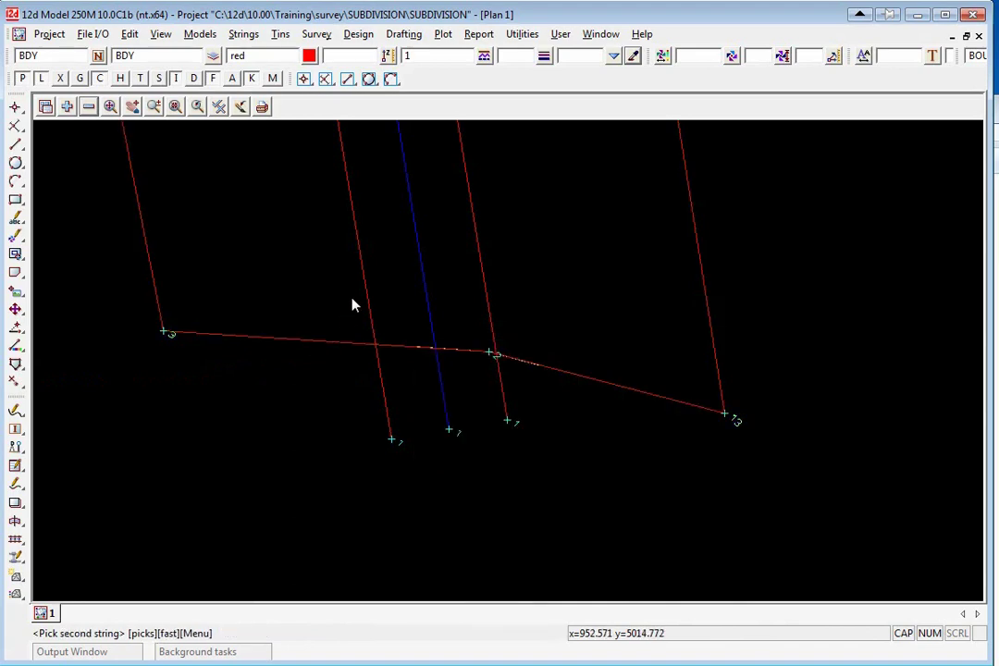
click(368, 289)
middle_click(370, 298)
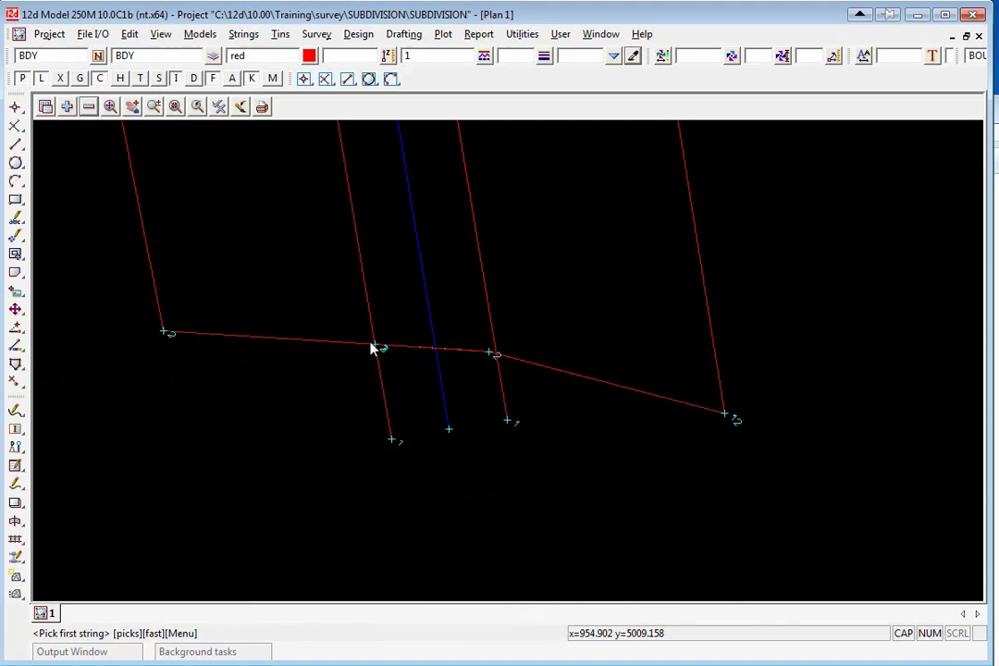
Step: Add a split point where the right frontage string crosses the boundary
scroll(488, 370, up, 3)
click(490, 261)
middle_click(491, 262)
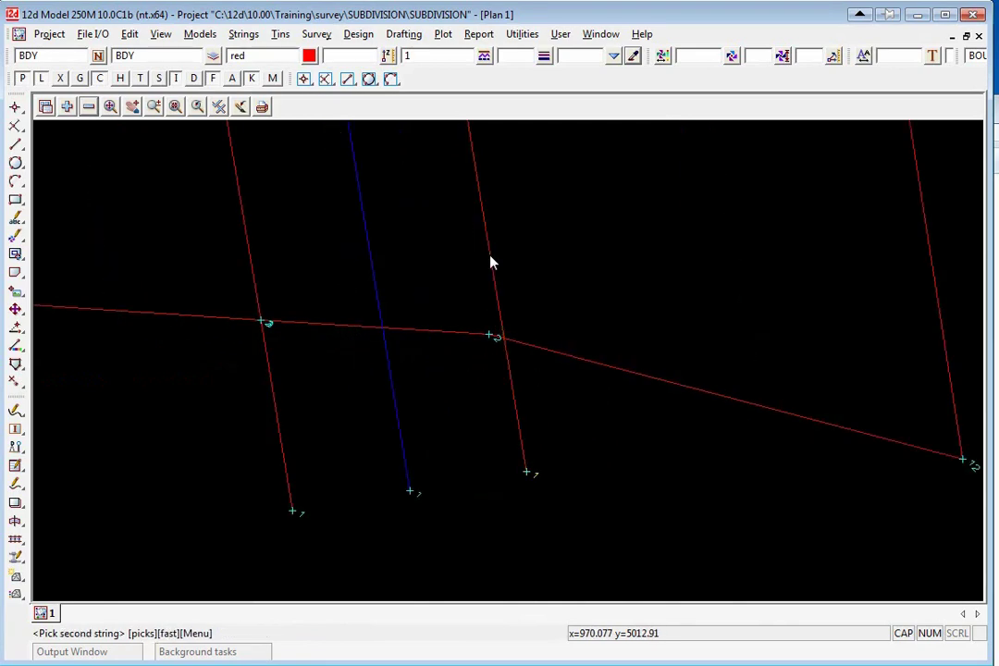
click(559, 357)
middle_click(552, 363)
scroll(539, 374, down, 3)
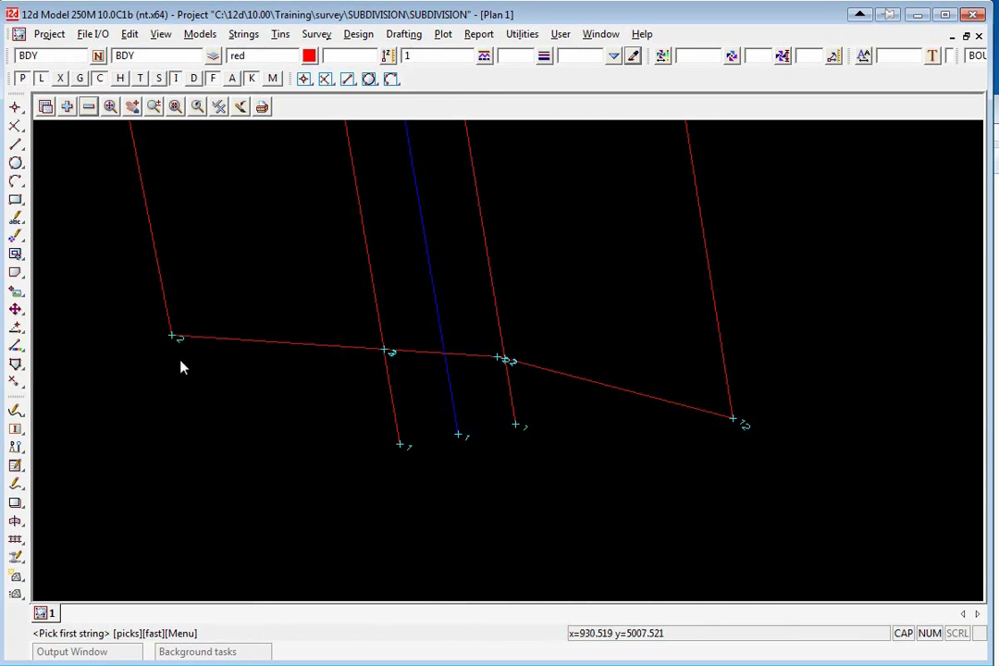
Step: Delete both frontage tails below the boundary and the boundary piece across the road opening
mouse_move(15, 381)
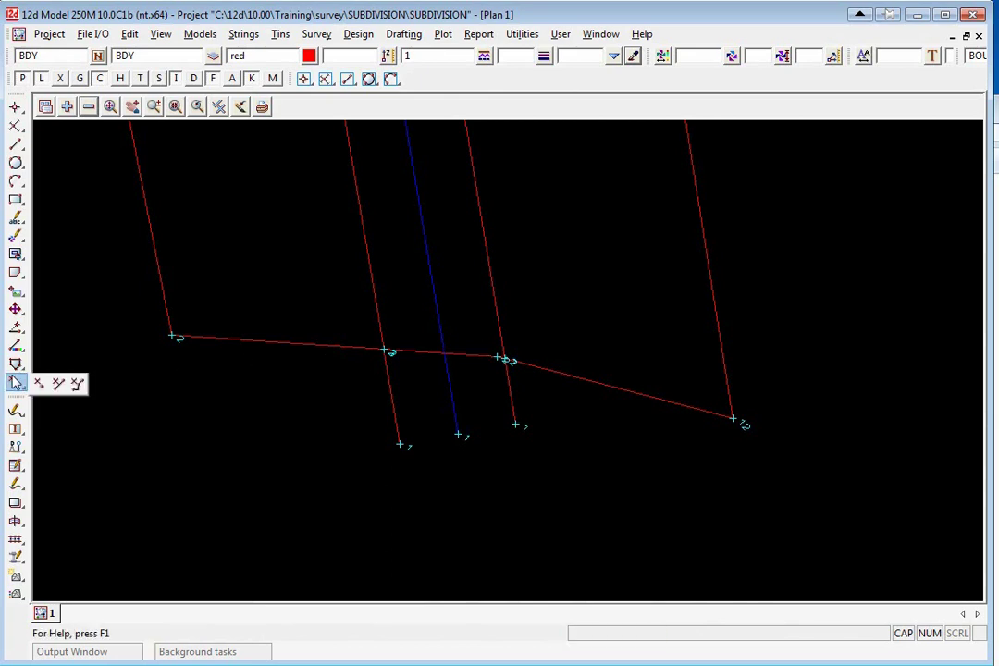
click(79, 384)
click(392, 398)
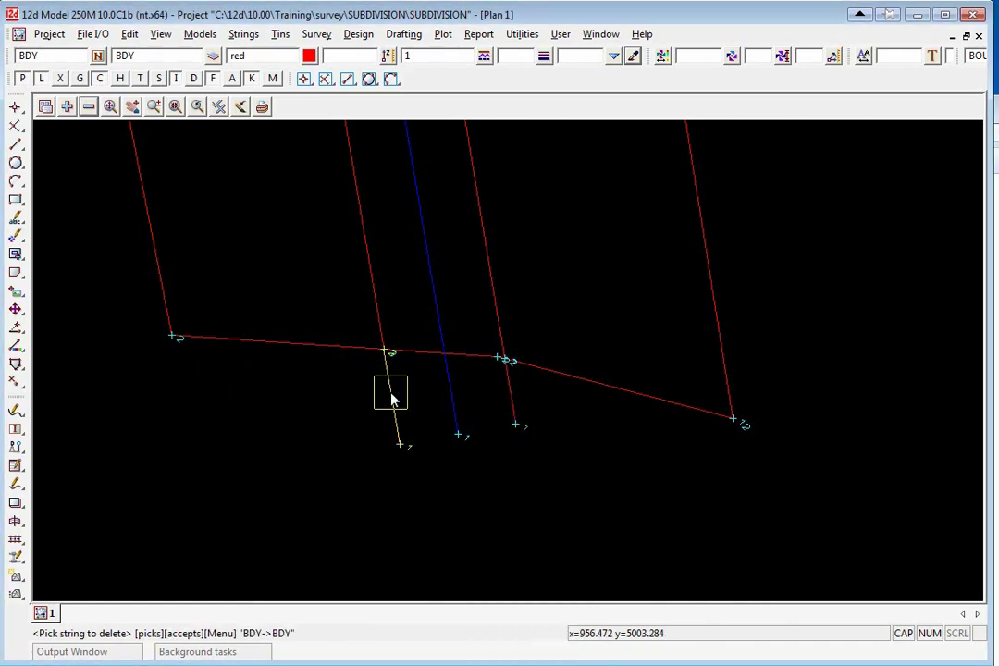
middle_click(391, 398)
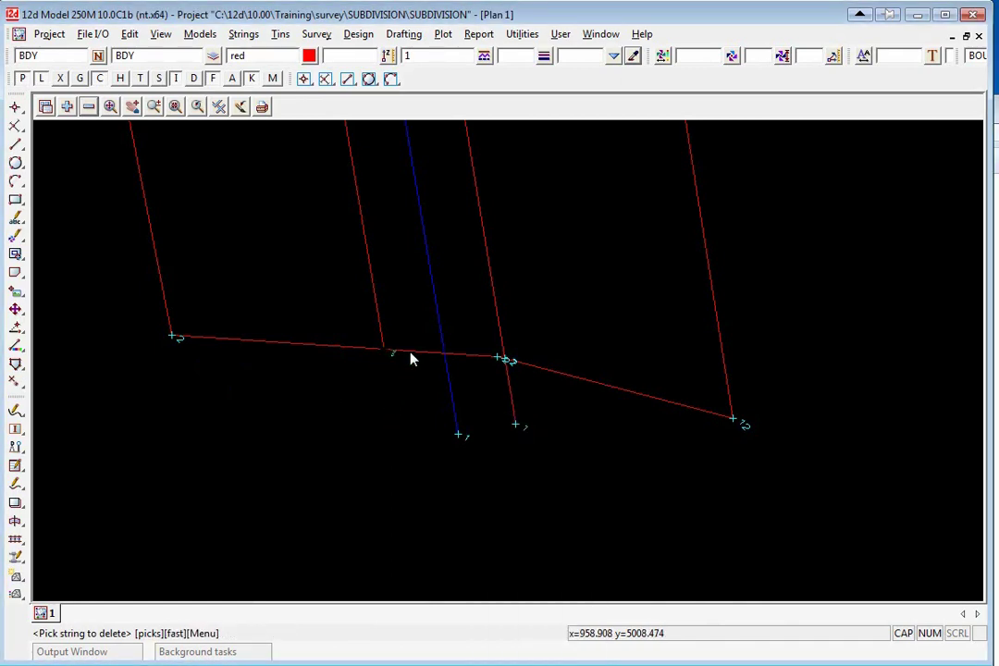
click(510, 400)
middle_click(509, 398)
scroll(502, 334, up, 1)
scroll(515, 371, down, 1)
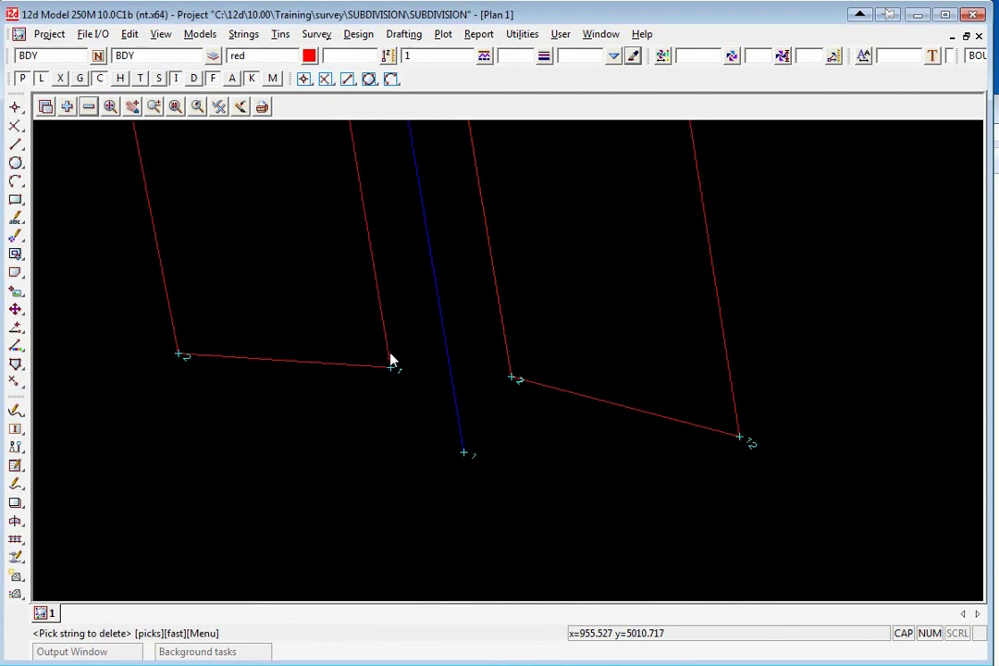
scroll(417, 382, up, 2)
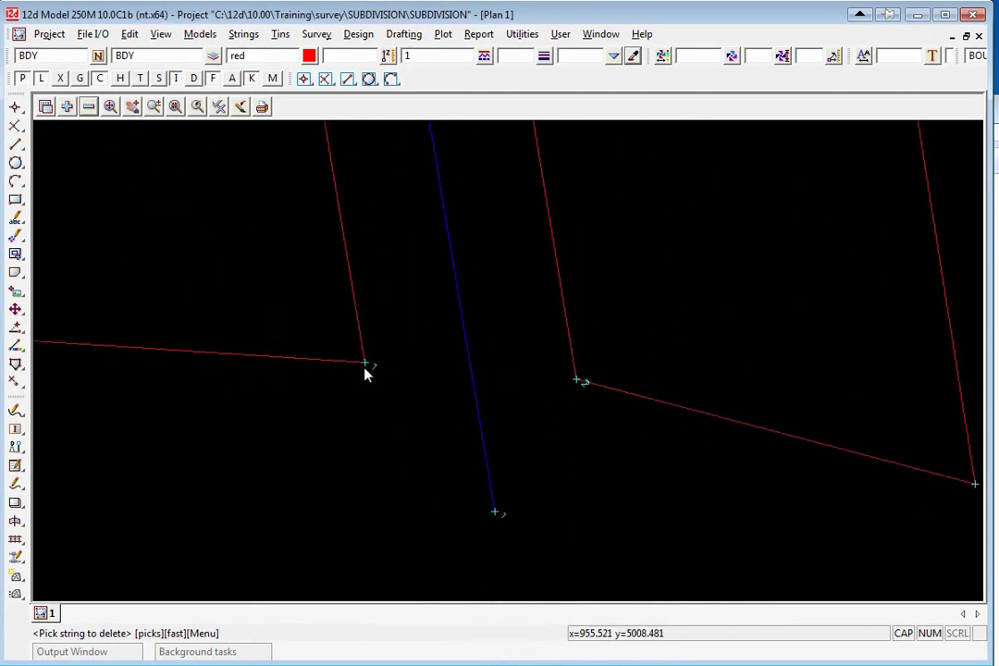
click(367, 372)
click(387, 451)
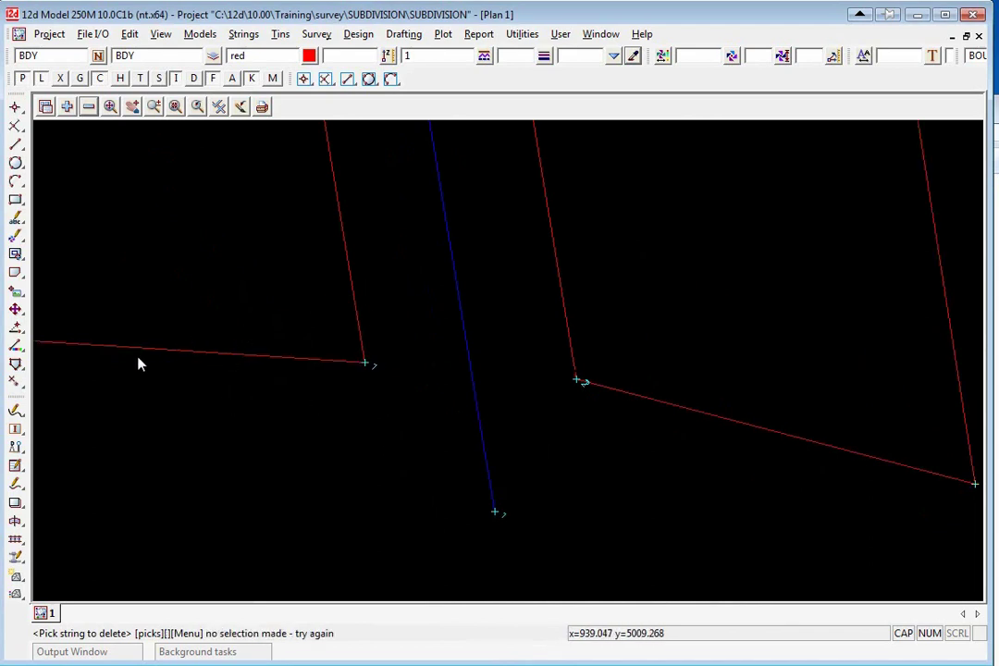
click(14, 365)
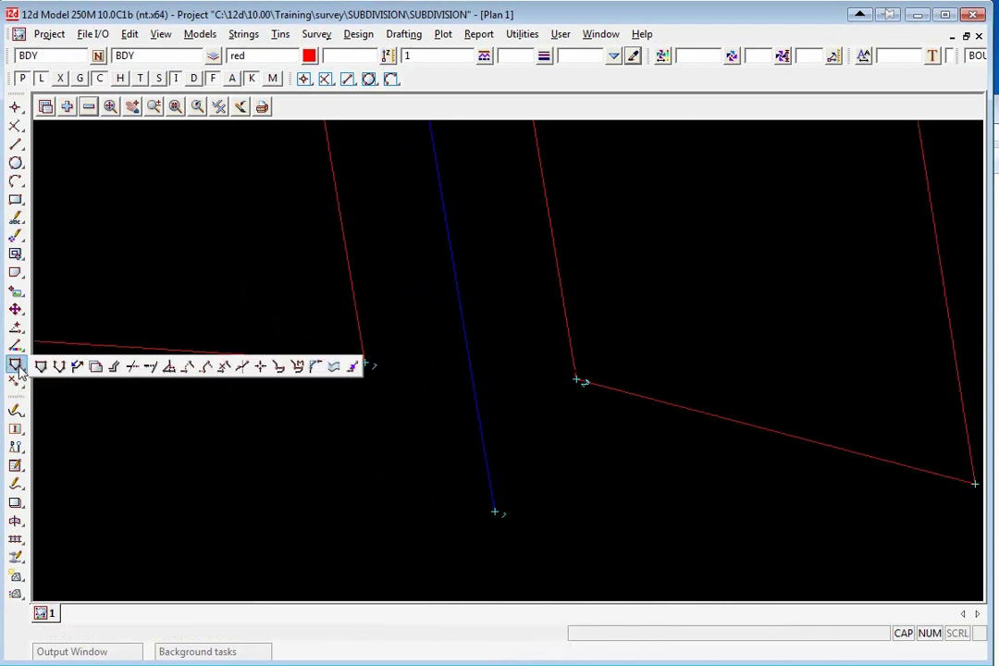
Step: Join the frontage and side BDY strings at the left and right lot corners with zero radius
click(315, 367)
click(235, 357)
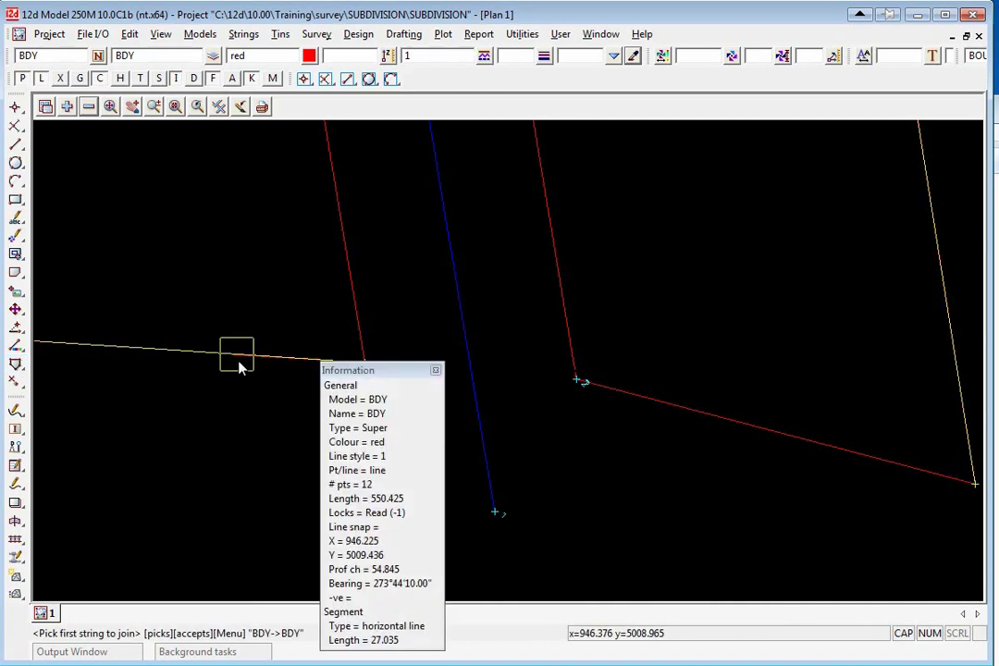
middle_click(239, 359)
click(351, 269)
middle_click(351, 270)
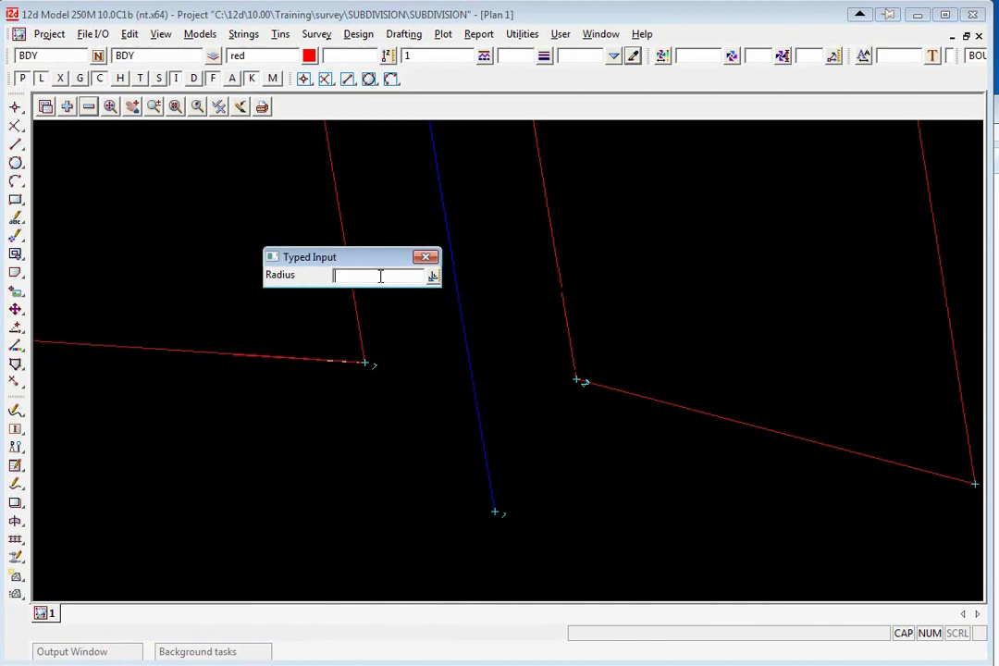
key(Return)
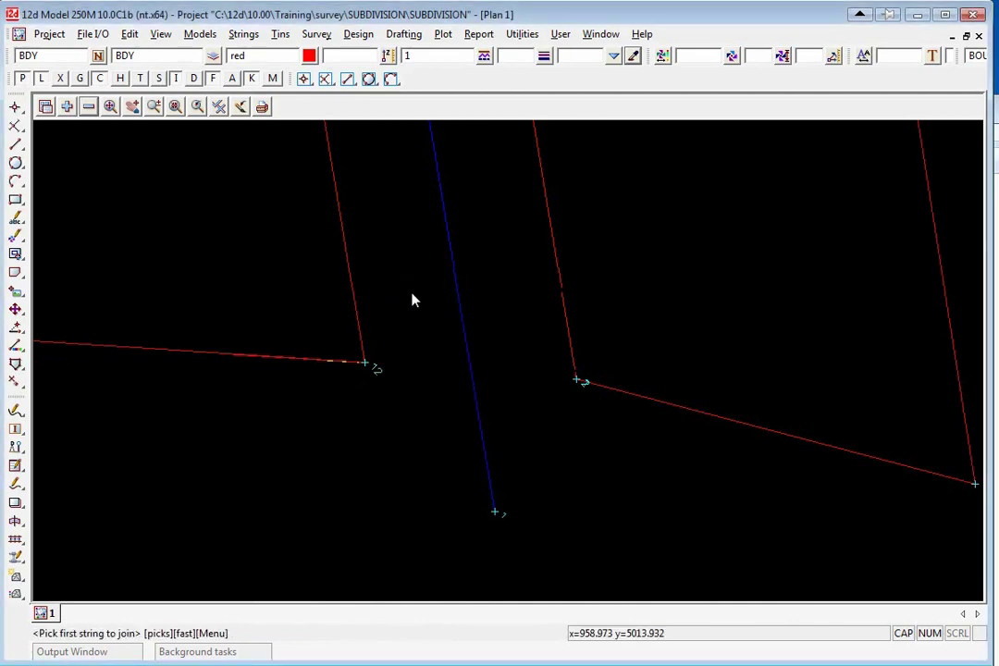
click(642, 401)
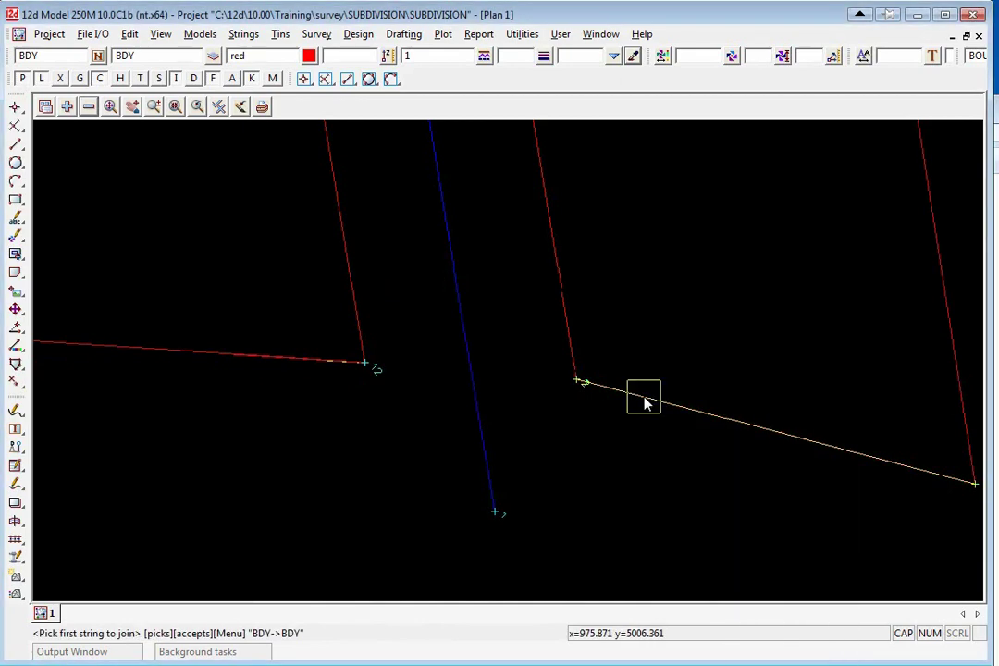
middle_click(642, 402)
click(560, 277)
middle_click(561, 276)
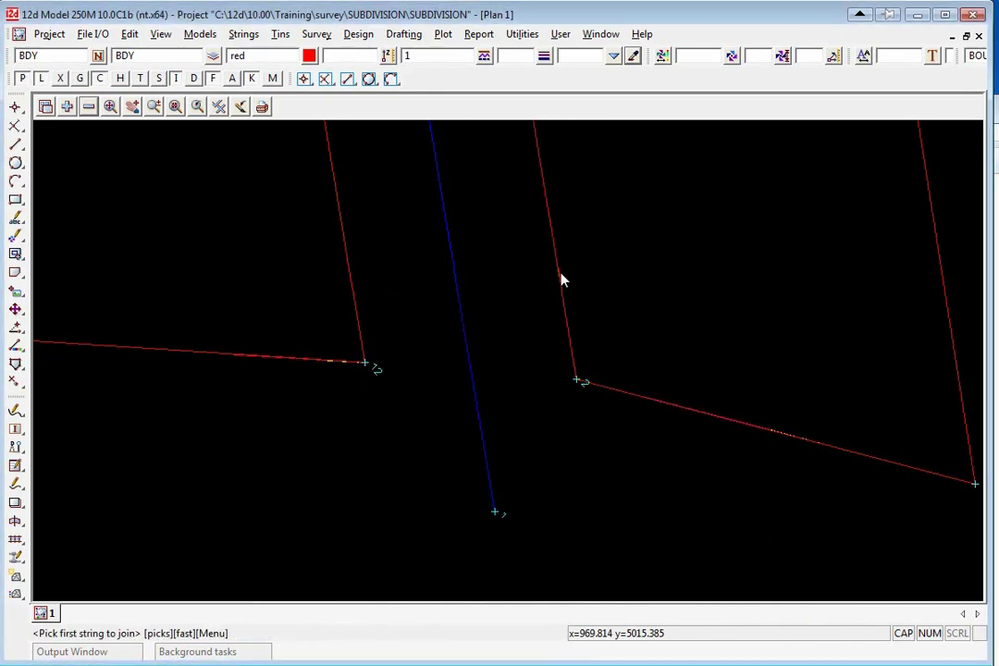
Step: Inspect the joined right and left boundary strings with String Inquire
click(574, 383)
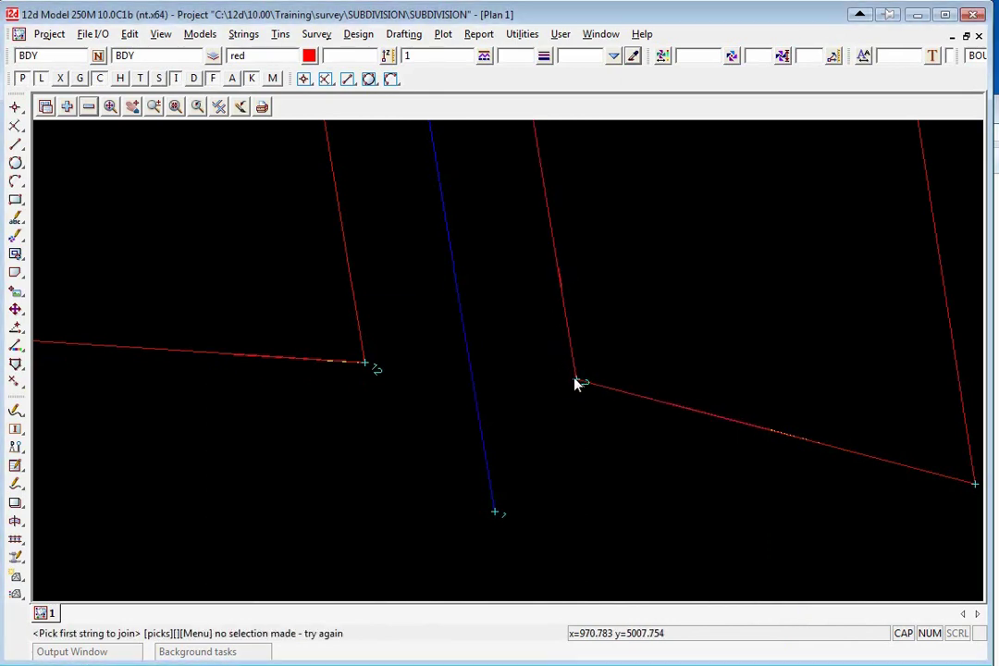
click(574, 383)
click(574, 383)
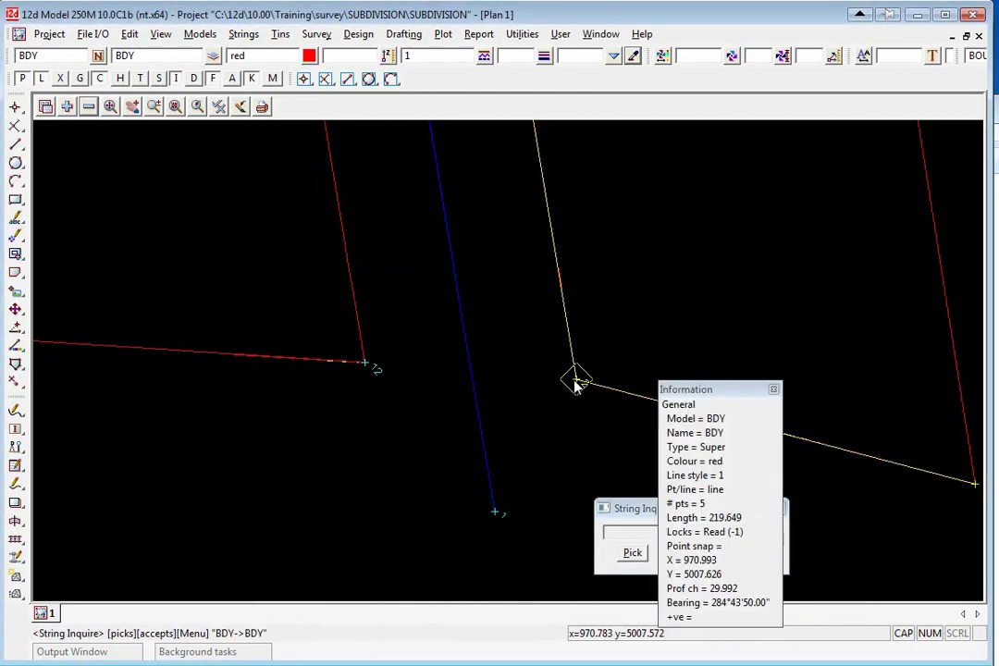
click(368, 365)
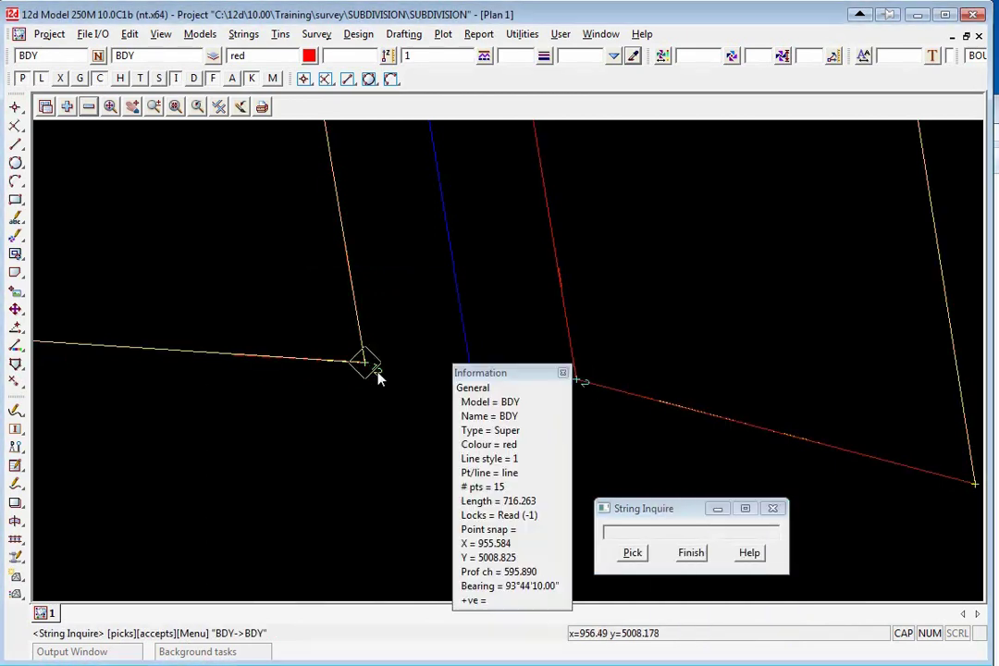
click(692, 553)
scroll(240, 470, down, 1)
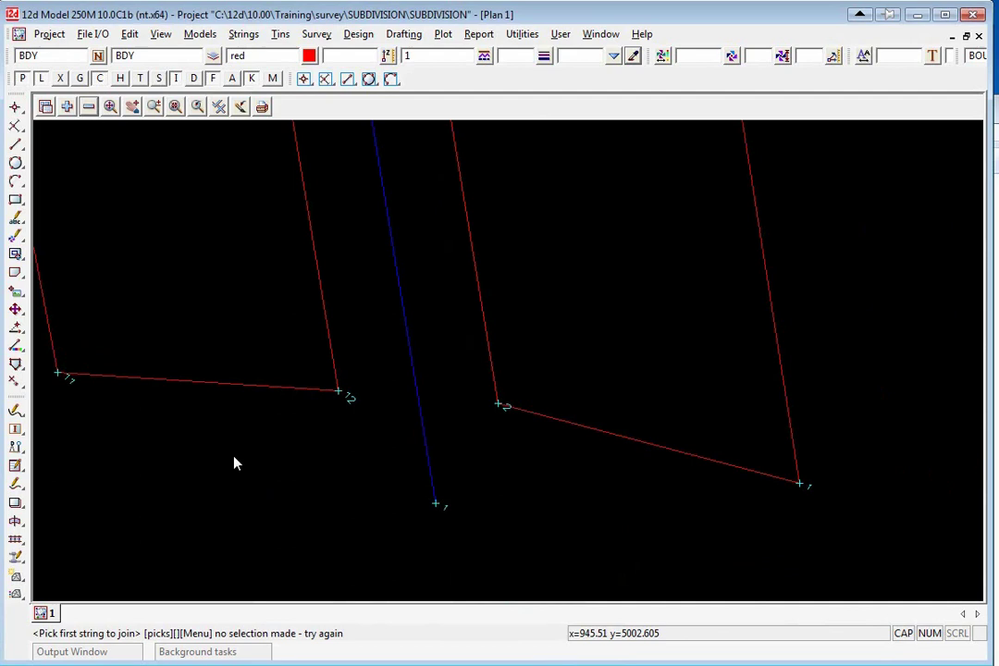
Step: Set up Corner splays with 3 chords, tangent length 8, not keeping the original string
click(243, 34)
mouse_move(289, 152)
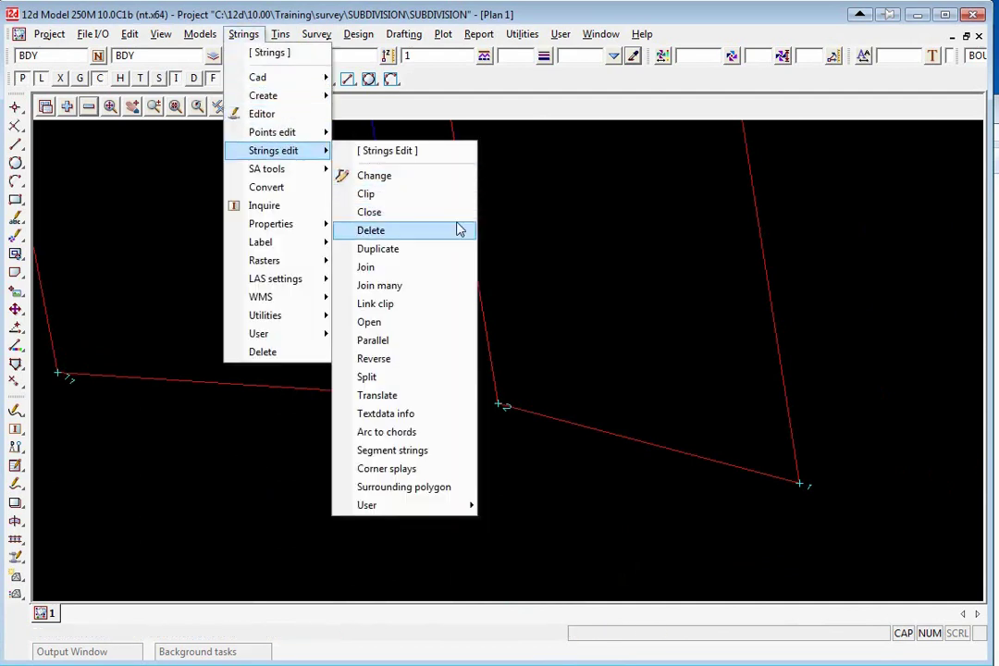
click(423, 469)
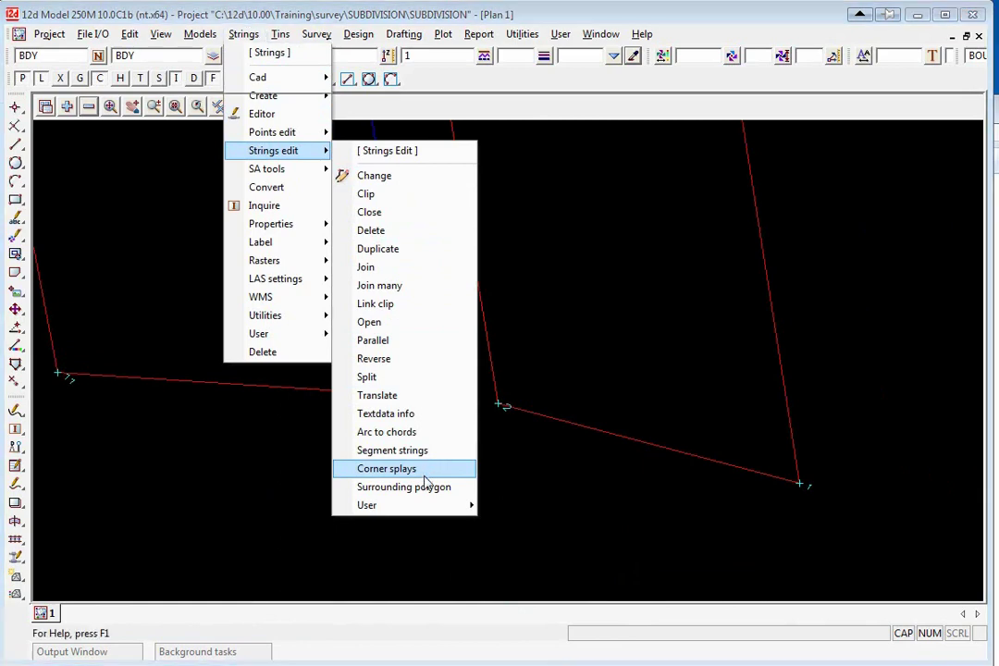
drag(510, 487, 569, 212)
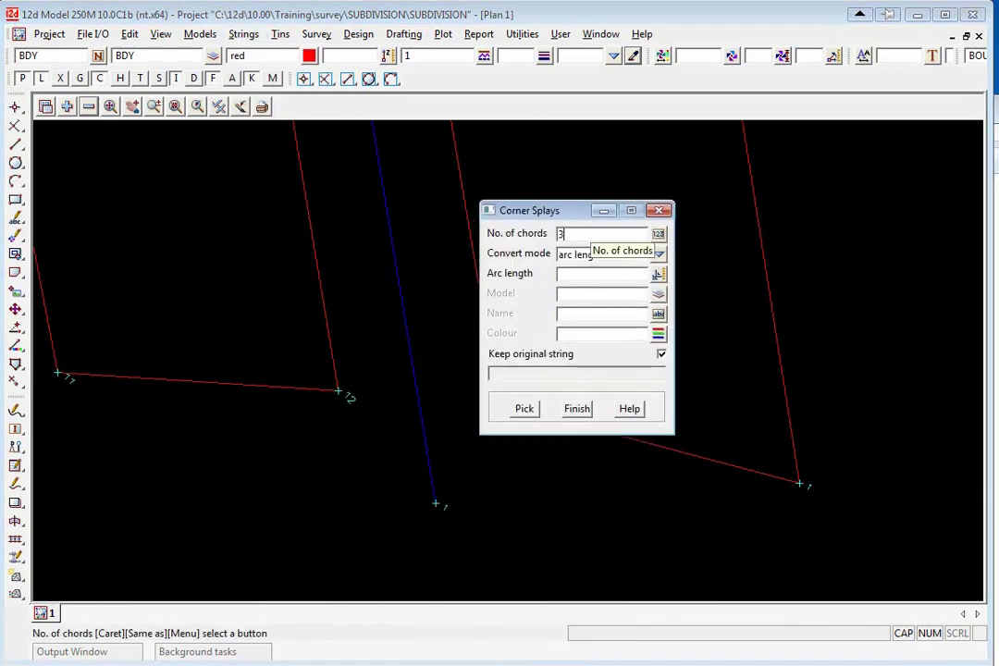
click(658, 253)
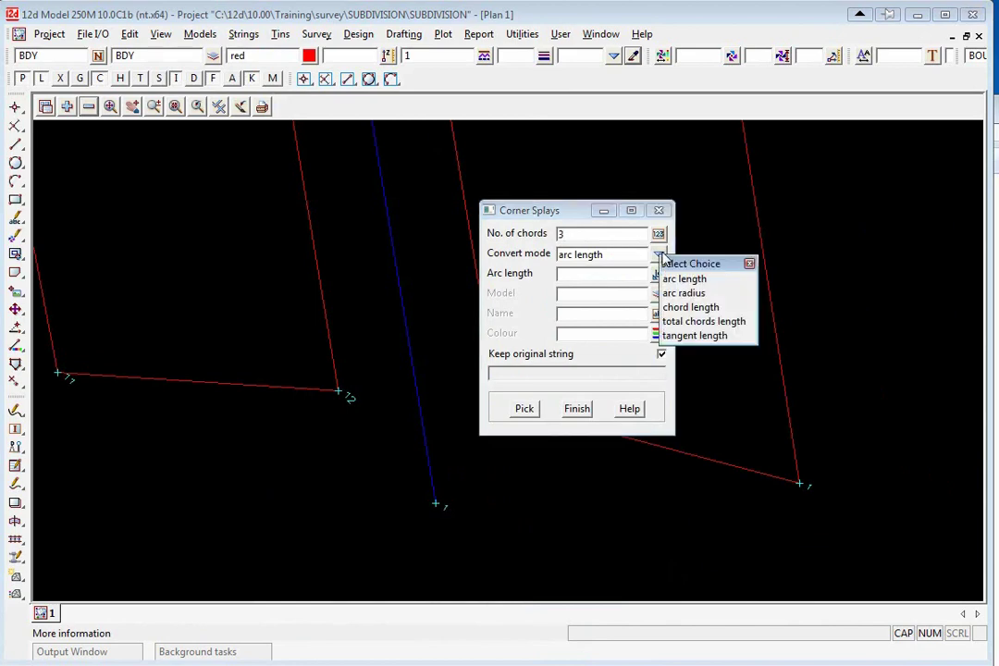
click(691, 335)
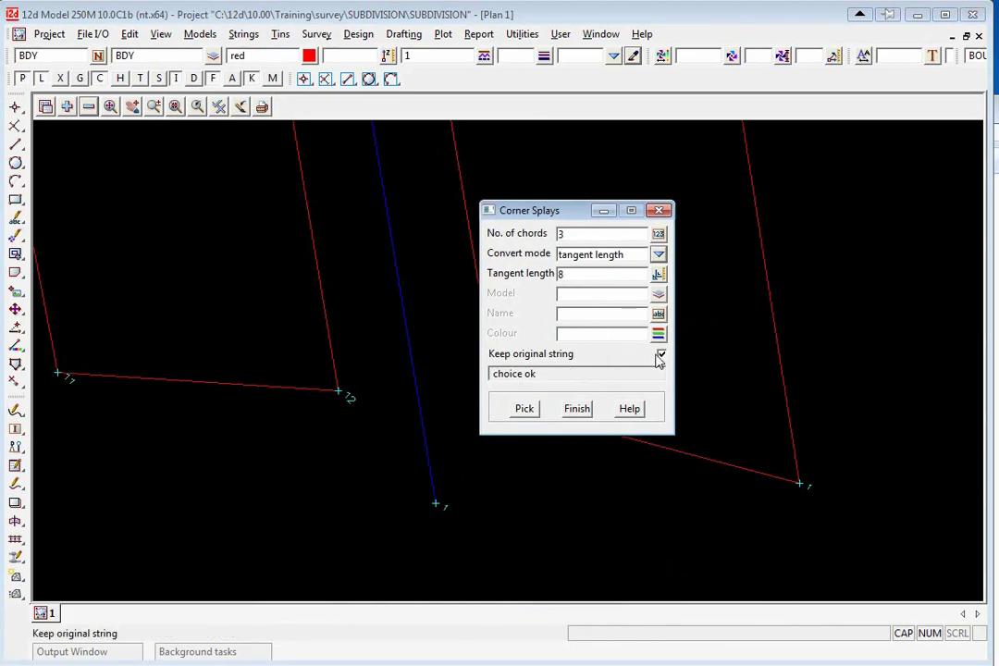
Step: Splay the left and right lot corners at the road entrance
click(523, 408)
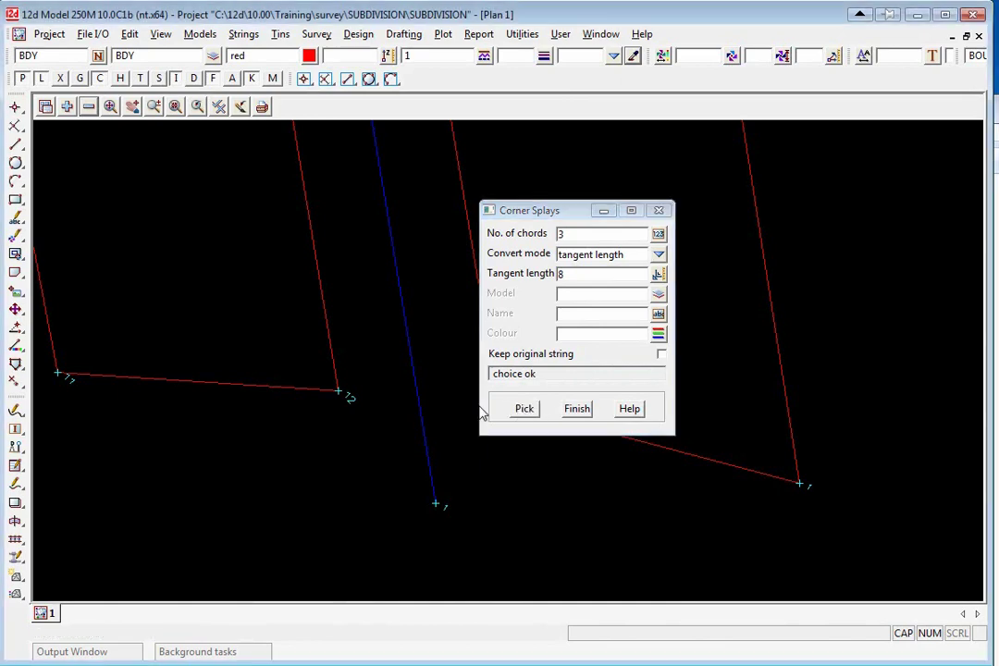
click(340, 396)
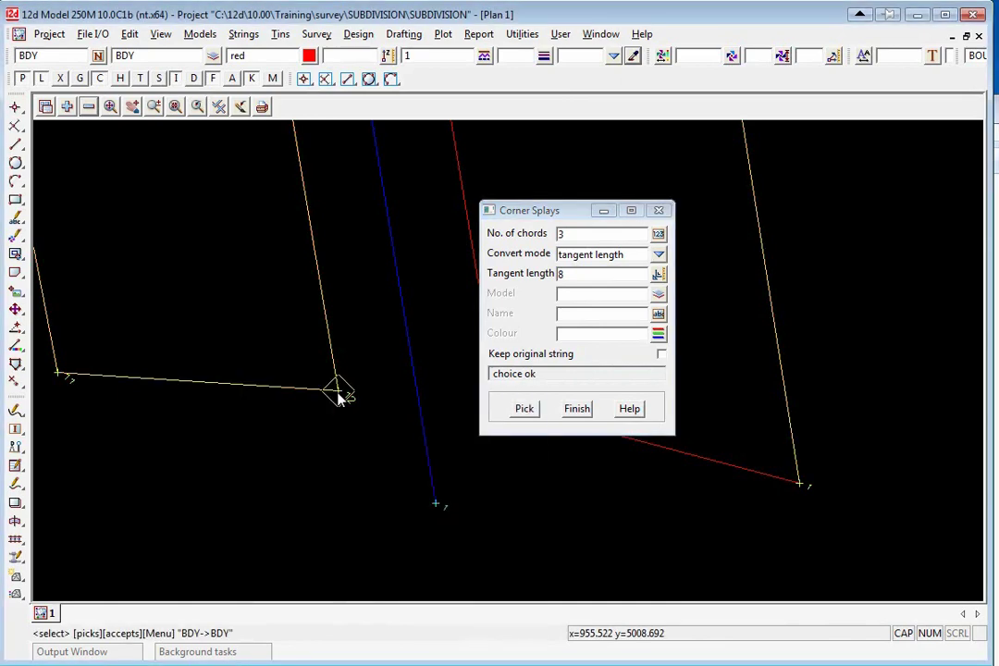
middle_click(156, 333)
scroll(157, 334, down, 1)
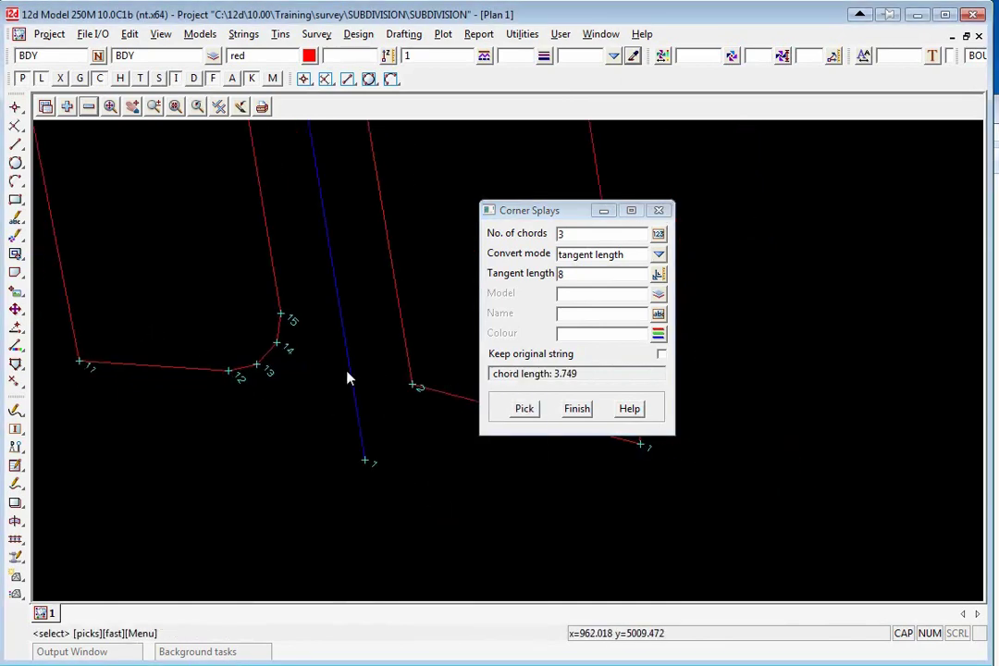
click(415, 391)
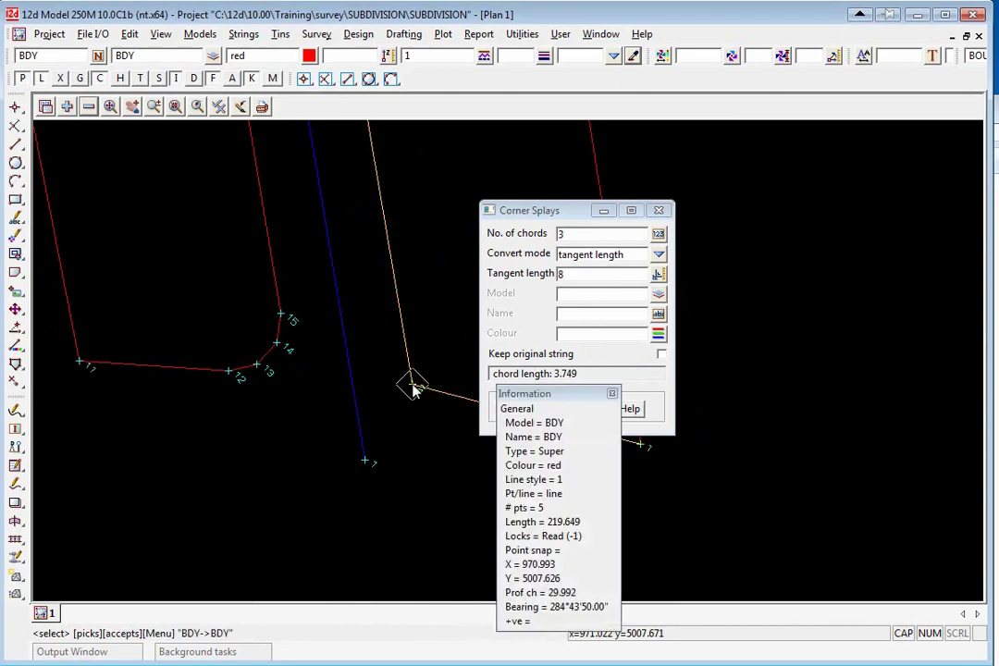
middle_click(408, 388)
scroll(222, 369, down, 1)
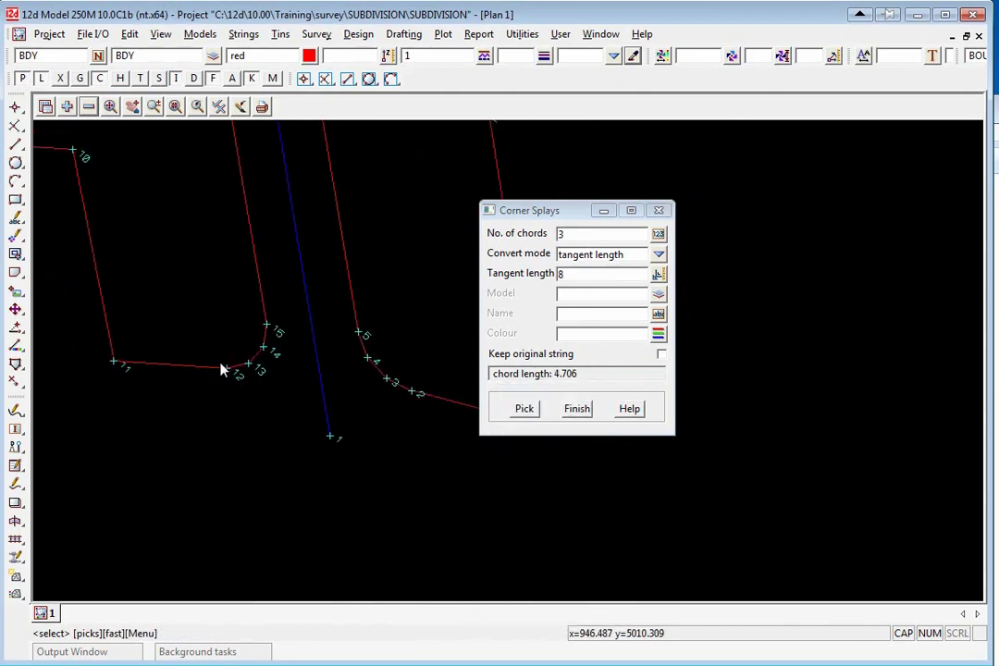
click(577, 409)
Step: Open the Arc to Chords tool and move its panel clear of the curves
scroll(464, 489, down, 2)
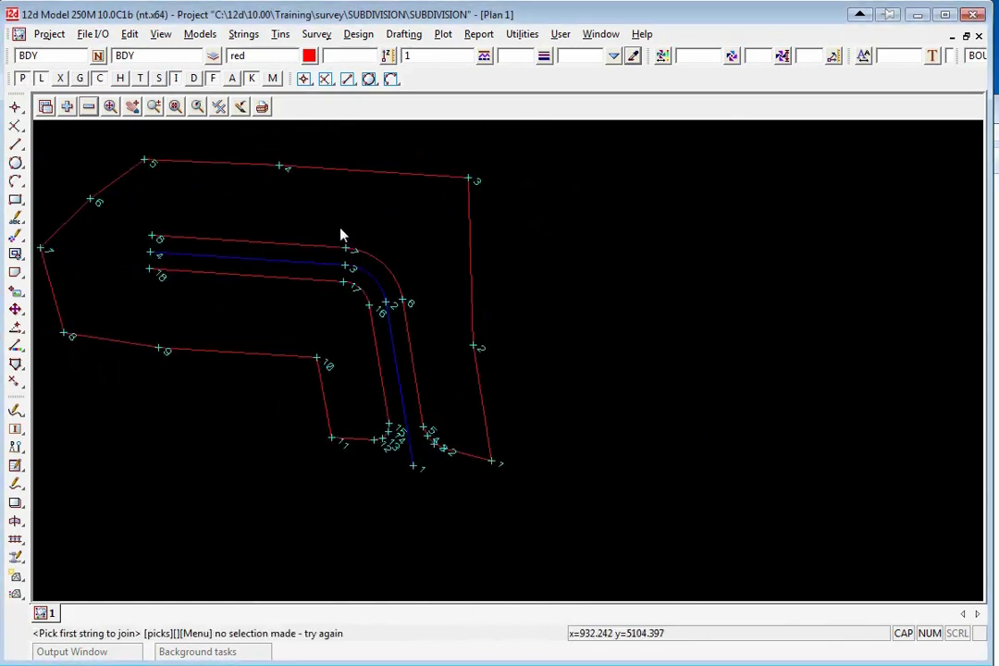
scroll(356, 238, up, 3)
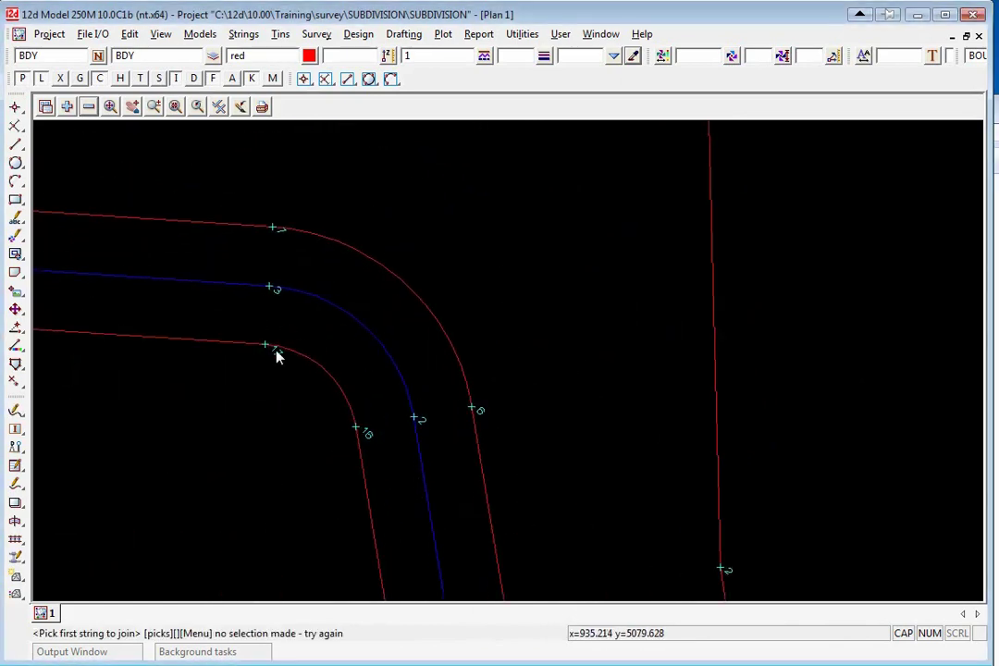
scroll(273, 358, up, 1)
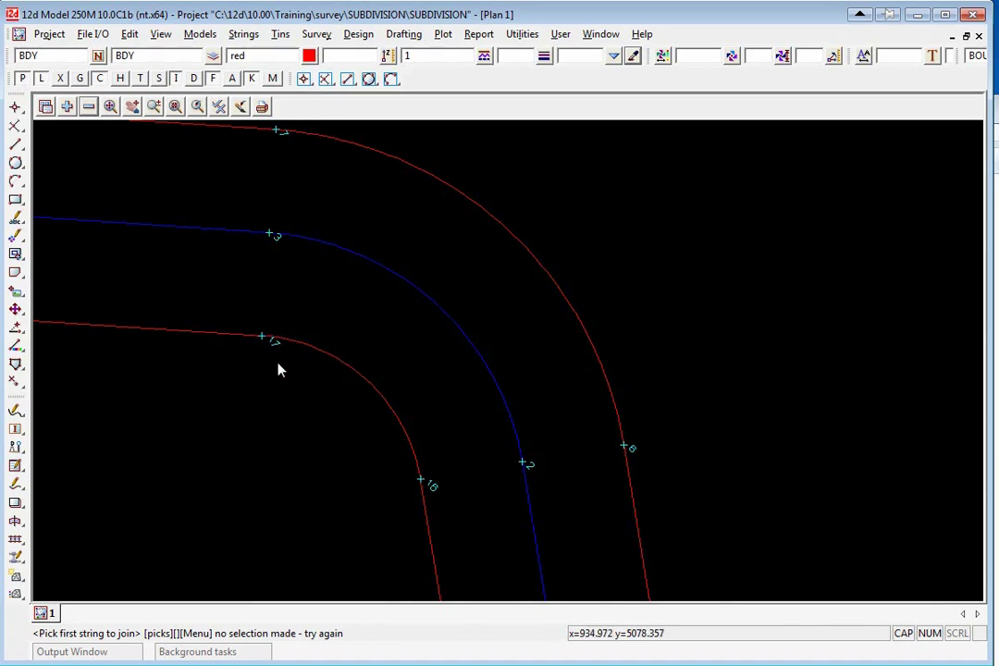
scroll(442, 471, down, 1)
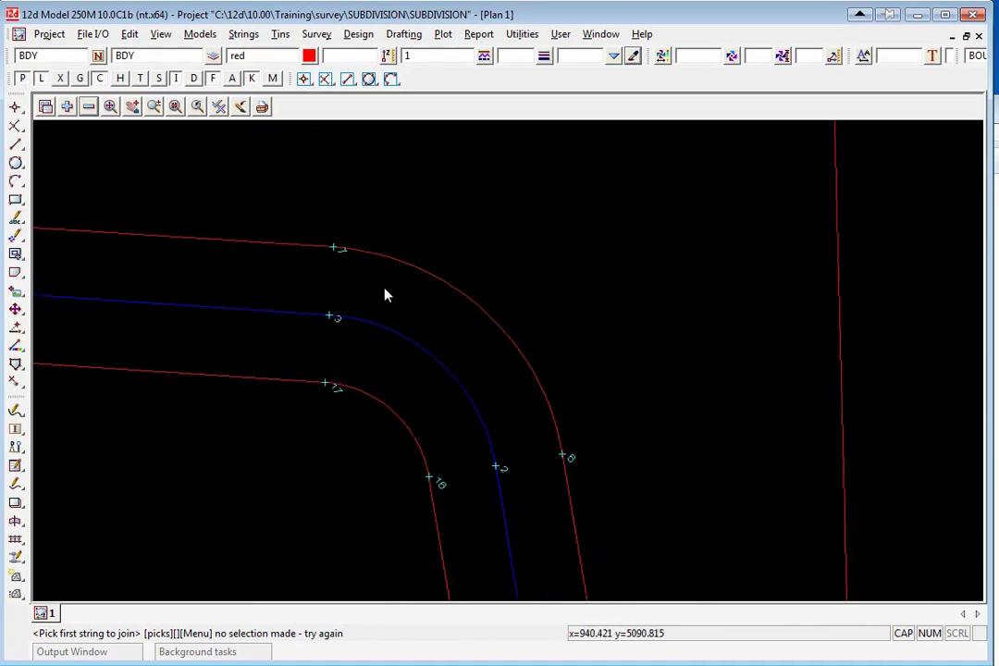
click(244, 34)
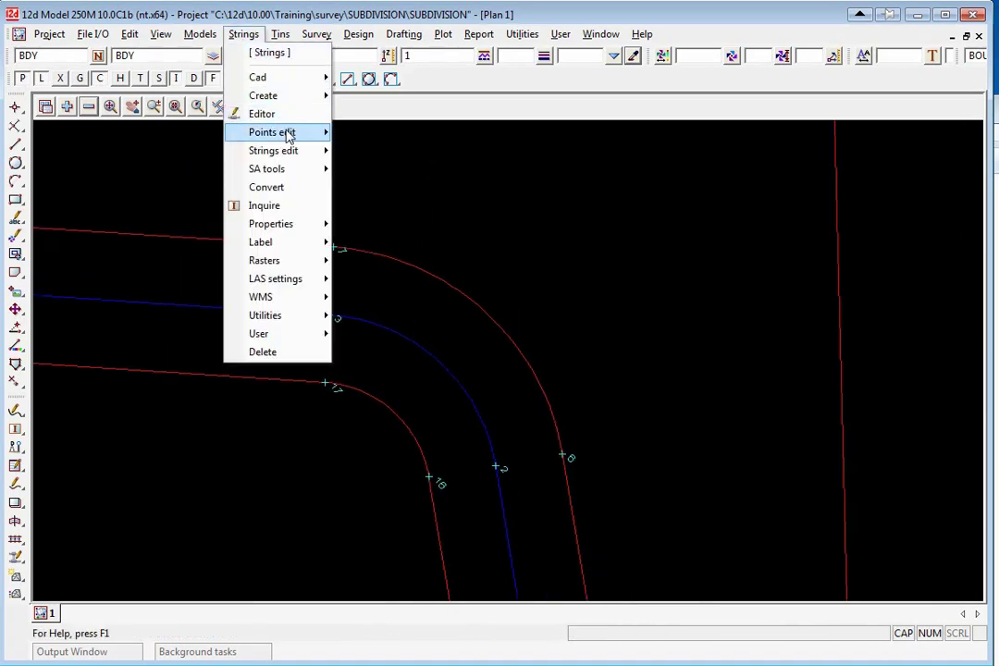
mouse_move(296, 150)
click(386, 432)
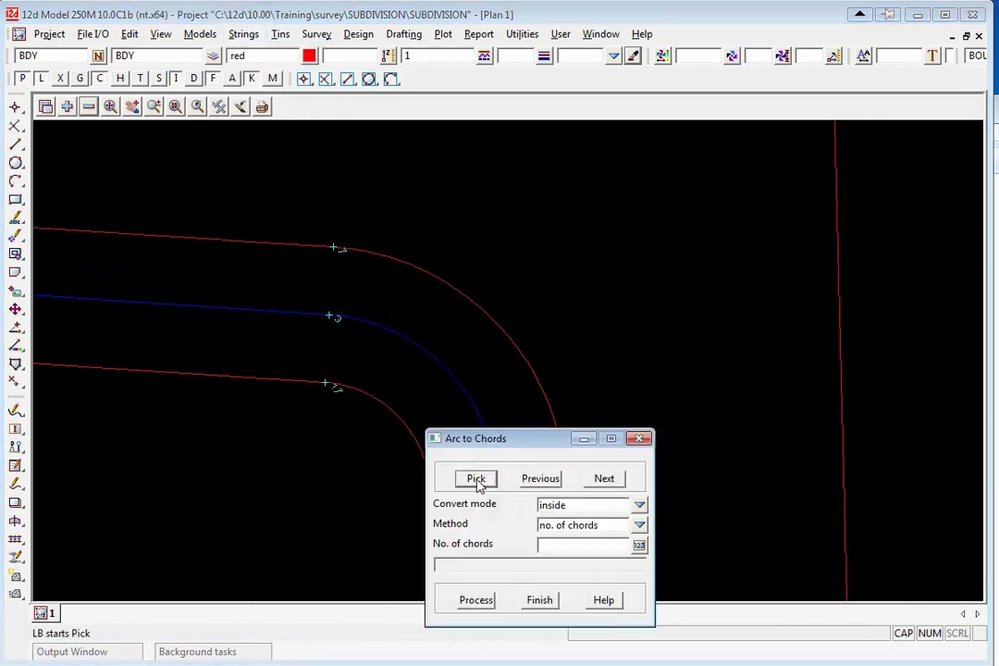
drag(497, 442, 646, 178)
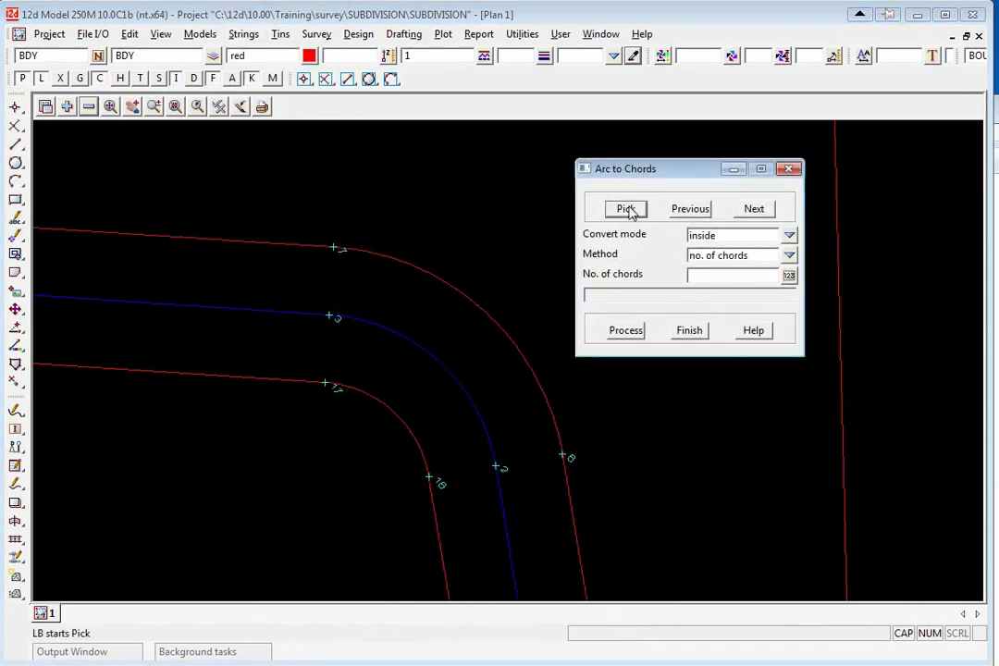
Step: Convert the inner curved boundary corner into 2 chords, with mode set to inside
click(625, 208)
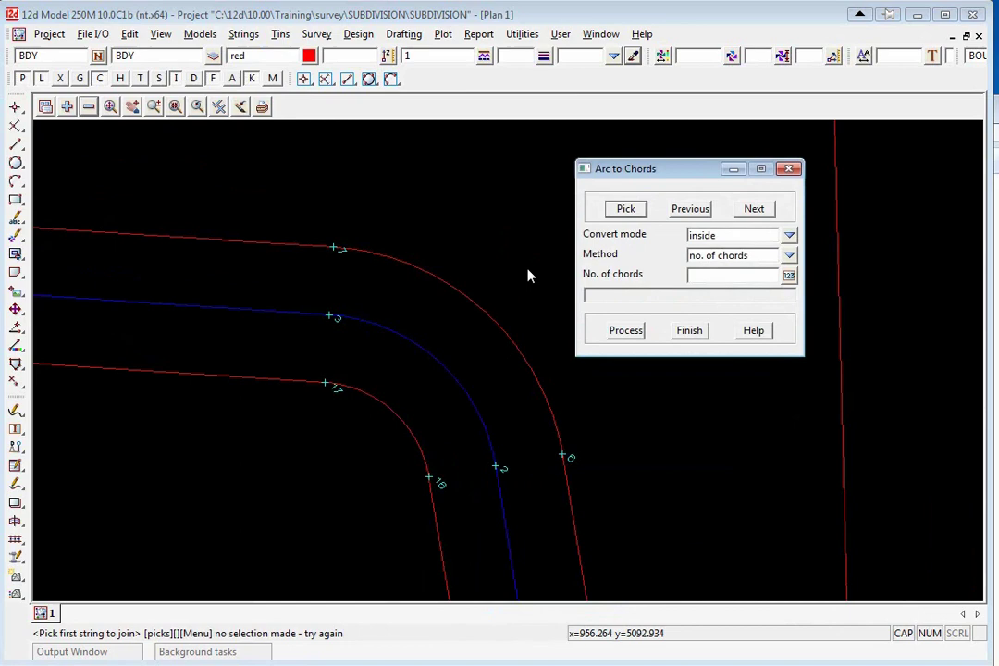
click(626, 208)
click(400, 431)
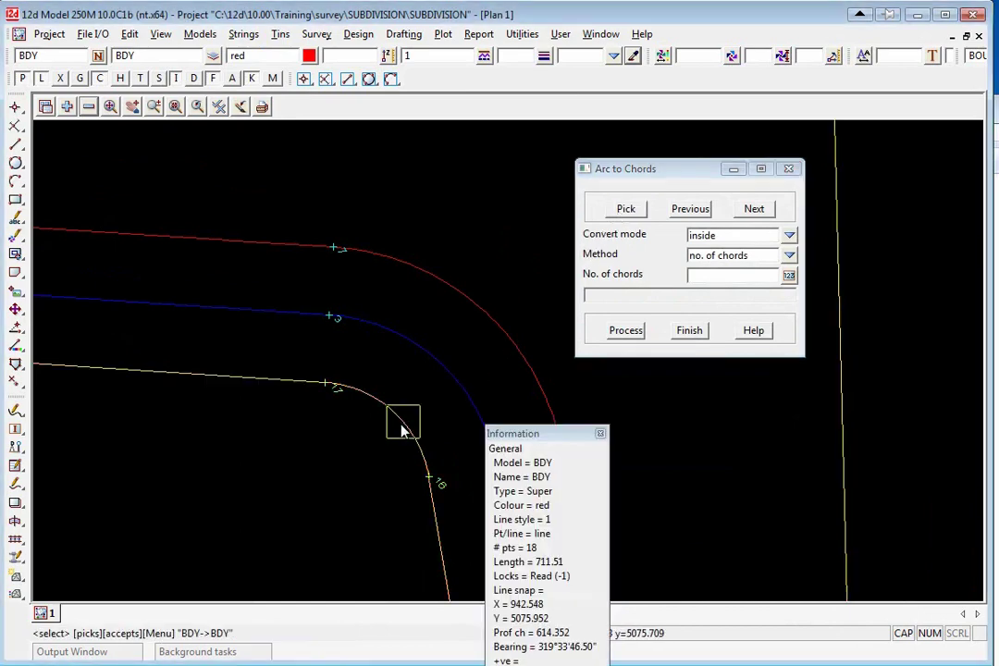
middle_click(401, 427)
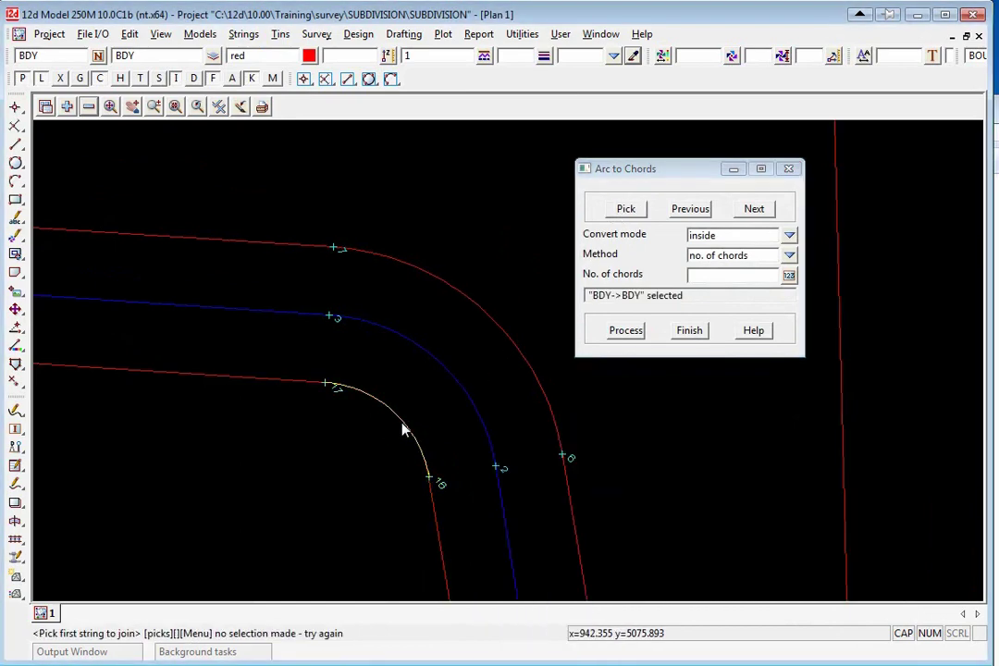
click(789, 235)
click(801, 258)
click(709, 274)
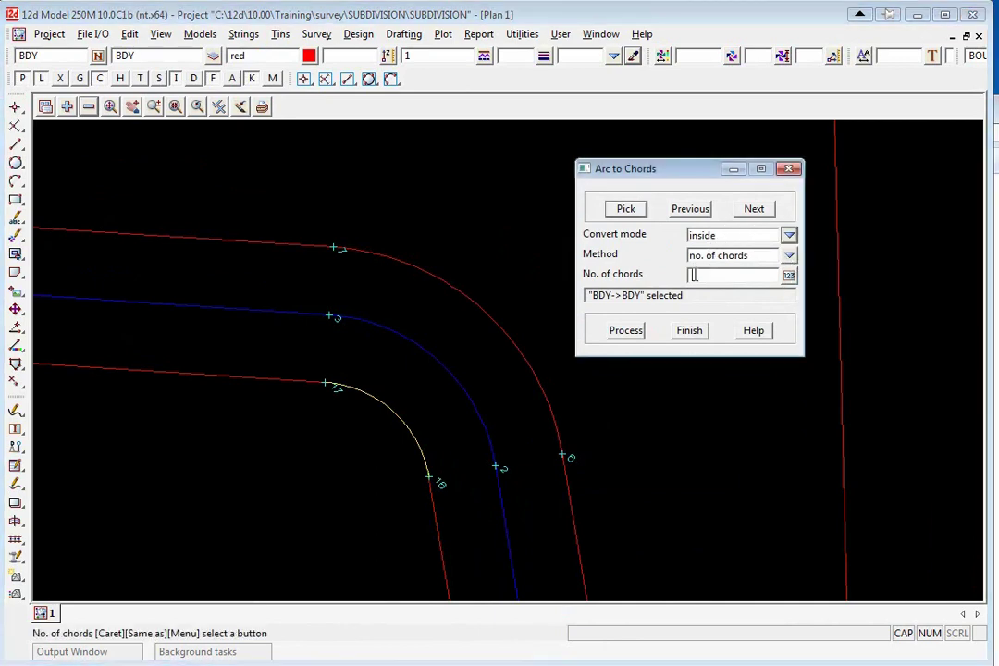
text(2)
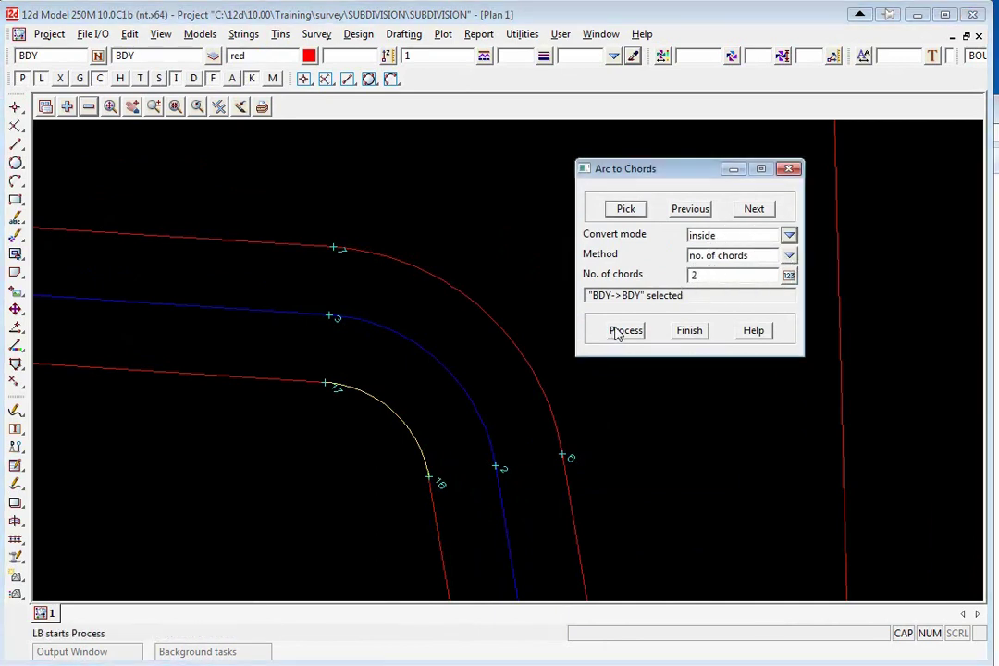
click(626, 330)
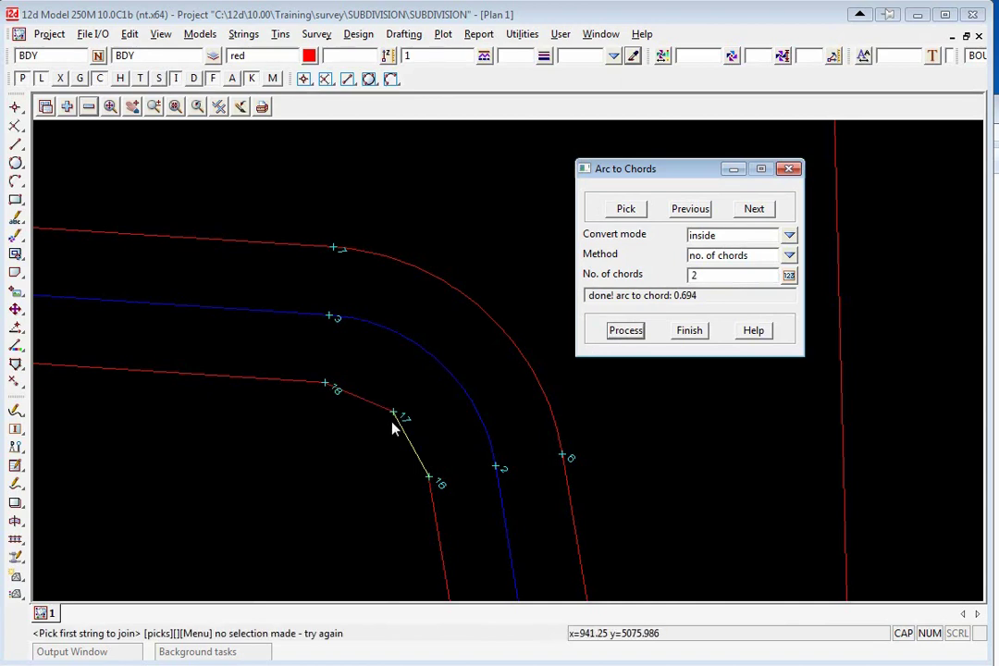
Step: Convert the outer curved corner into 3 chords outside the arc, then finish
click(626, 208)
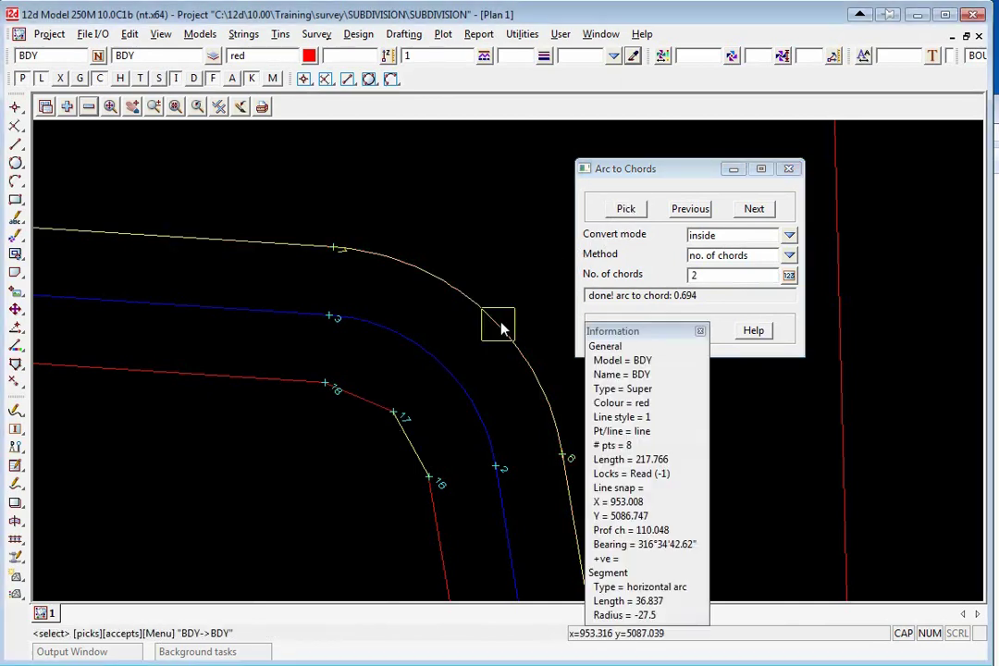
click(507, 325)
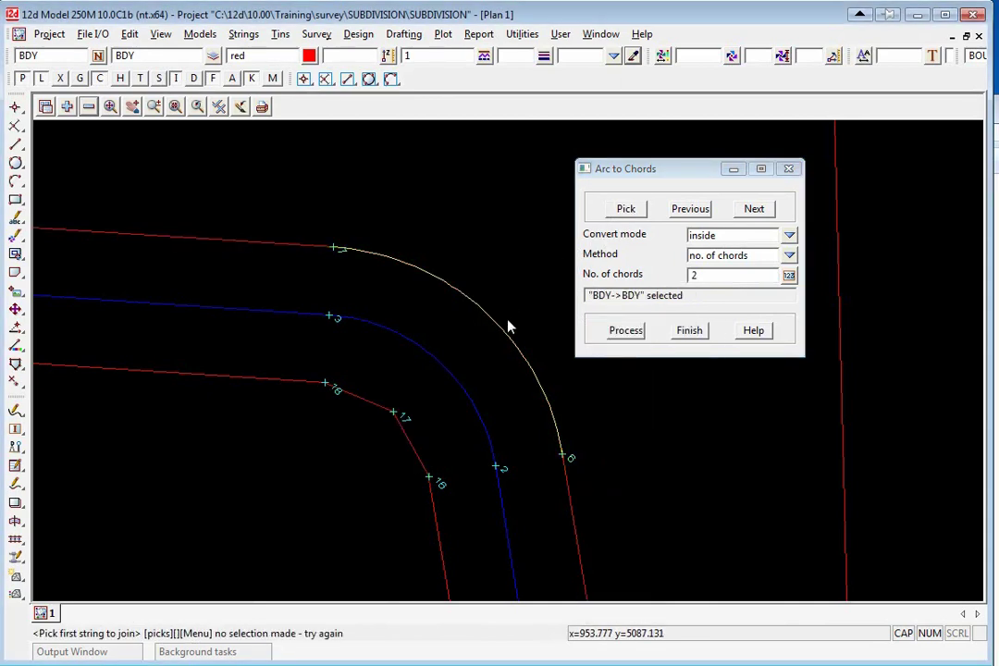
click(791, 235)
click(799, 274)
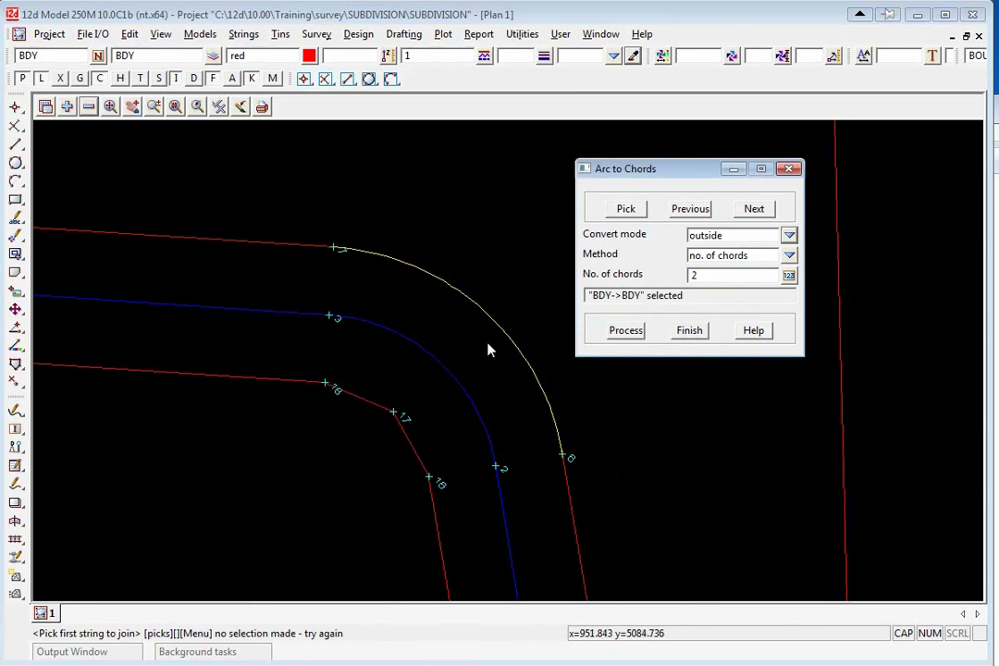
click(724, 276)
double_click(724, 276)
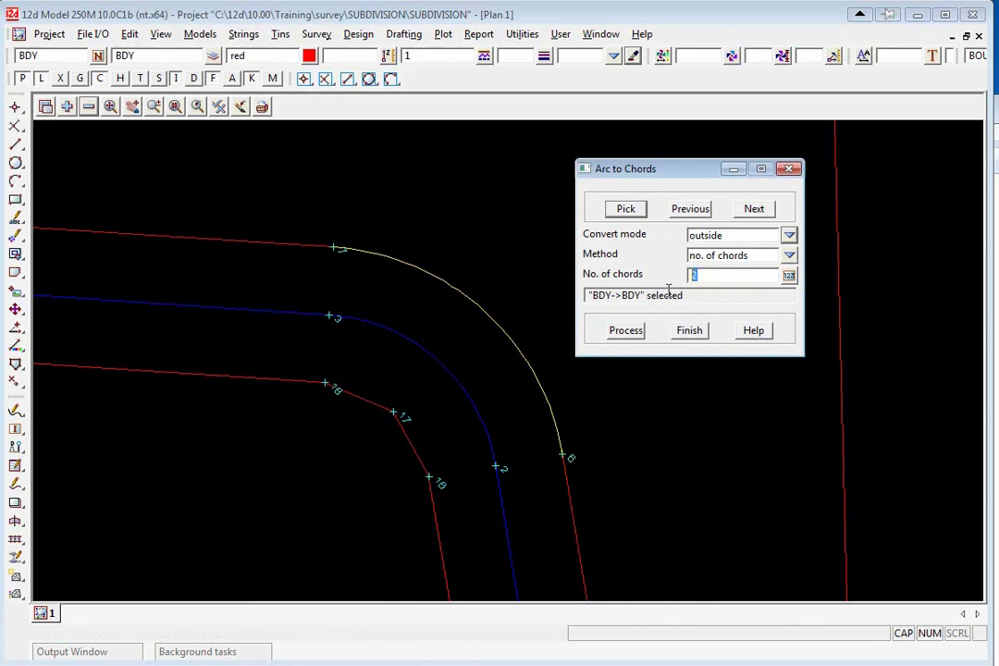
text(3)
click(627, 330)
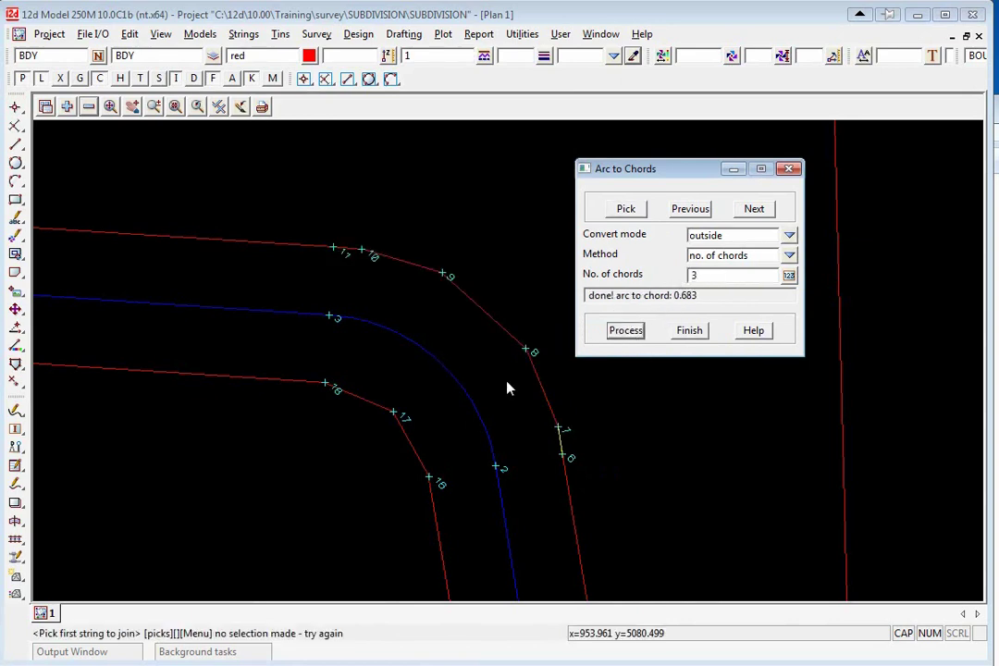
scroll(236, 474, down, 1)
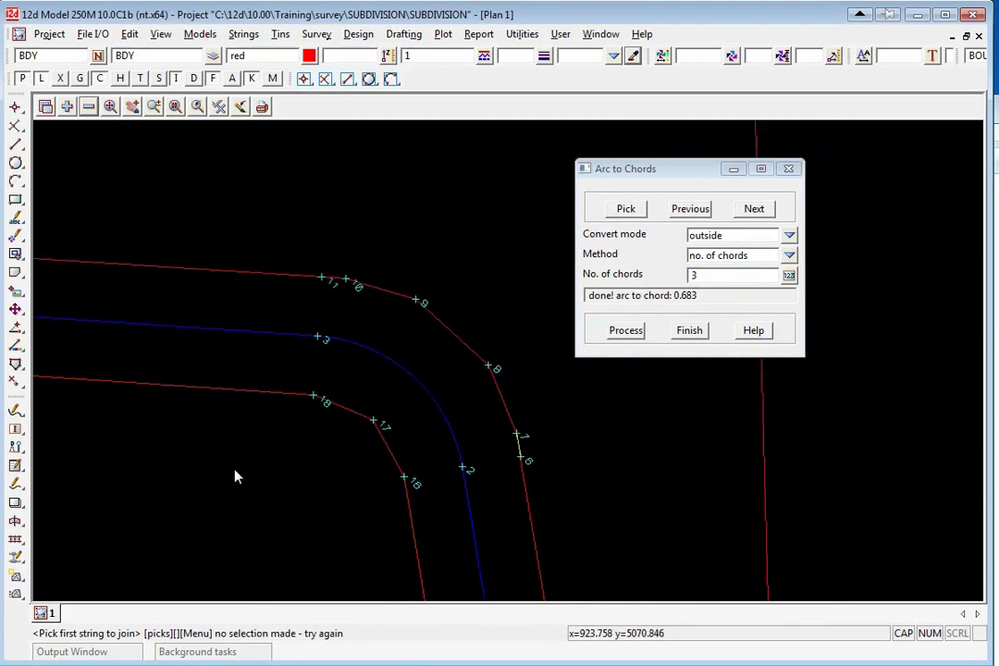
click(692, 332)
Step: Open the display Toggle options, then close them again
click(218, 106)
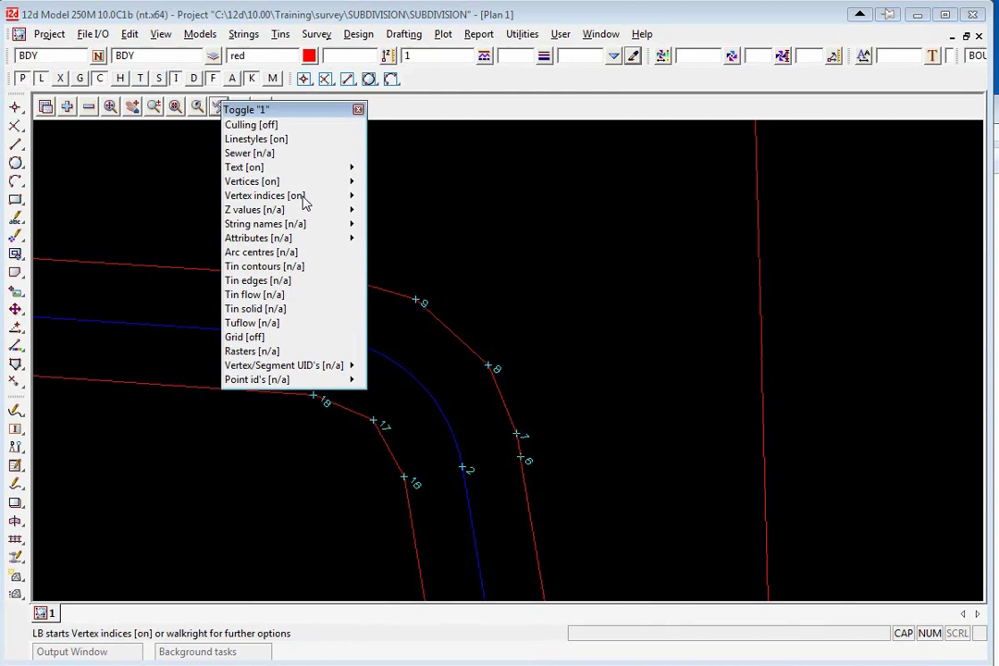
click(358, 110)
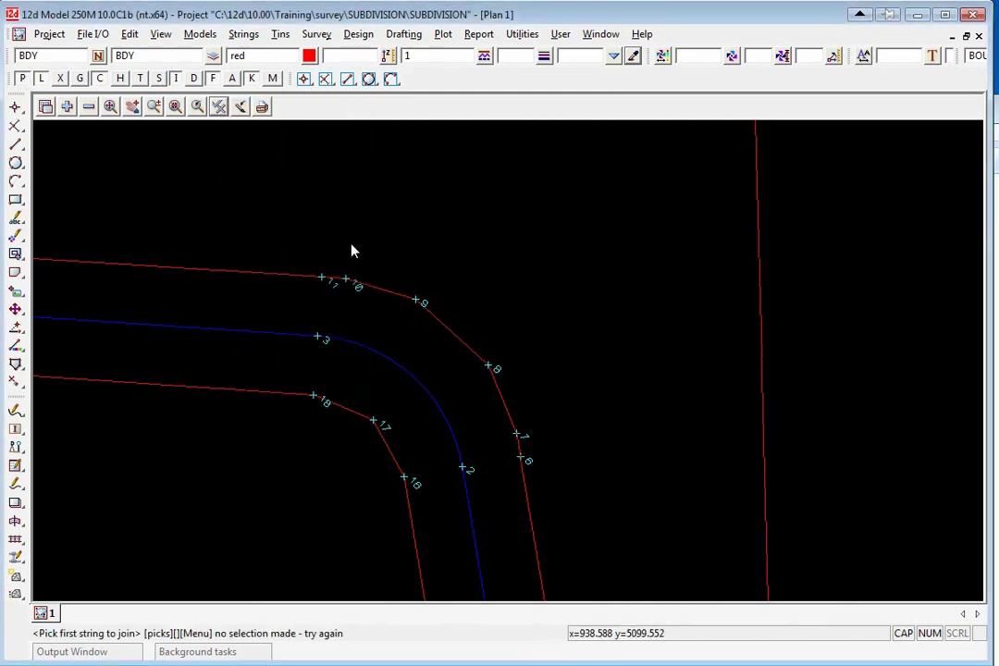
scroll(338, 281, up, 1)
scroll(293, 202, down, 1)
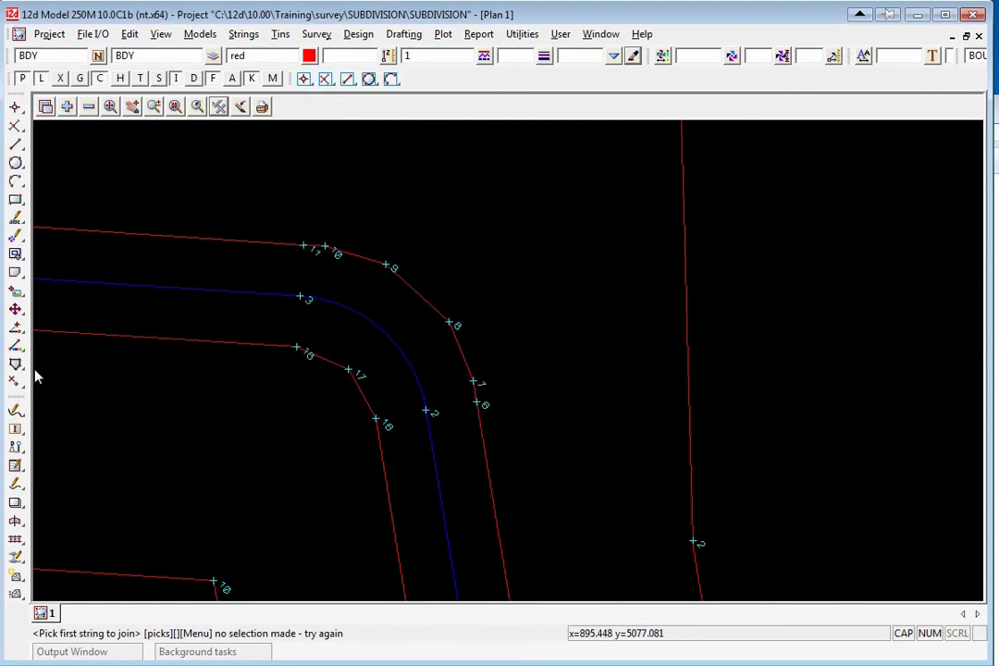
Step: Delete vertices 11 and 6 from the BDY boundary string
mouse_move(18, 386)
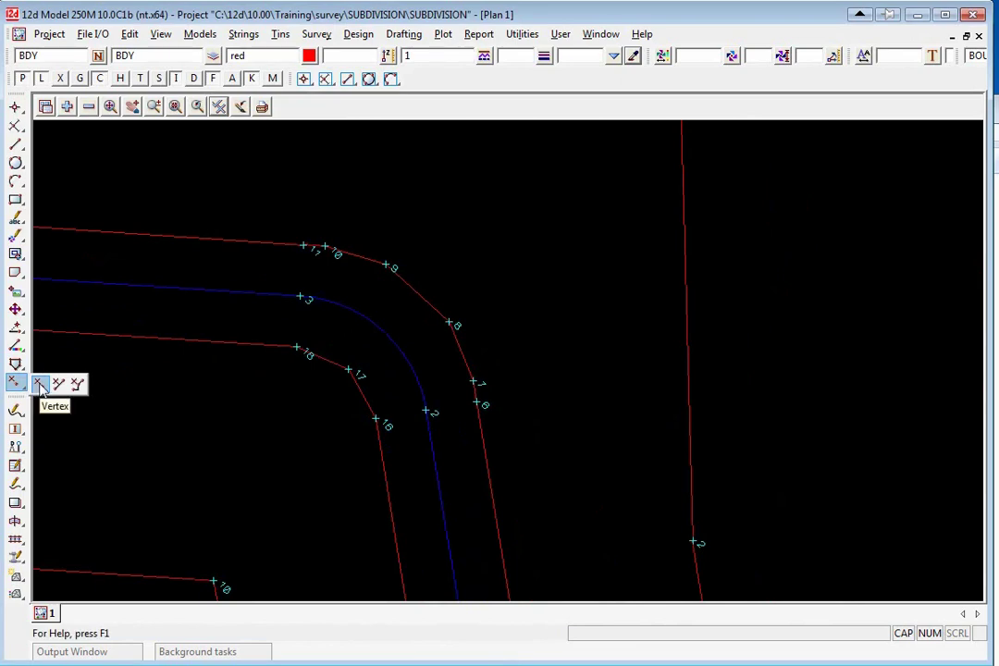
click(37, 383)
click(304, 248)
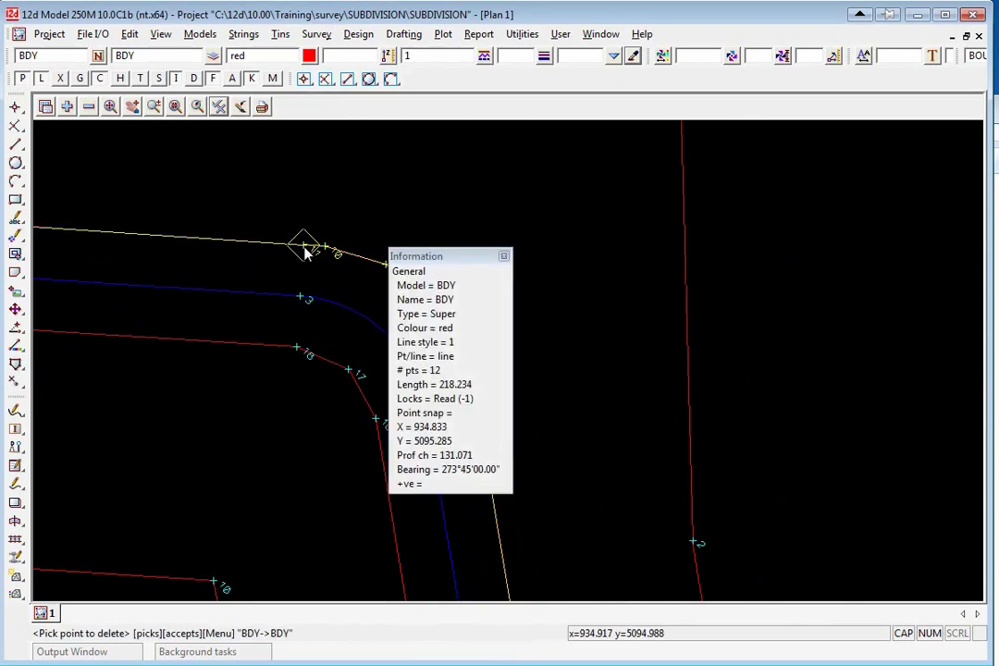
middle_click(307, 253)
click(478, 411)
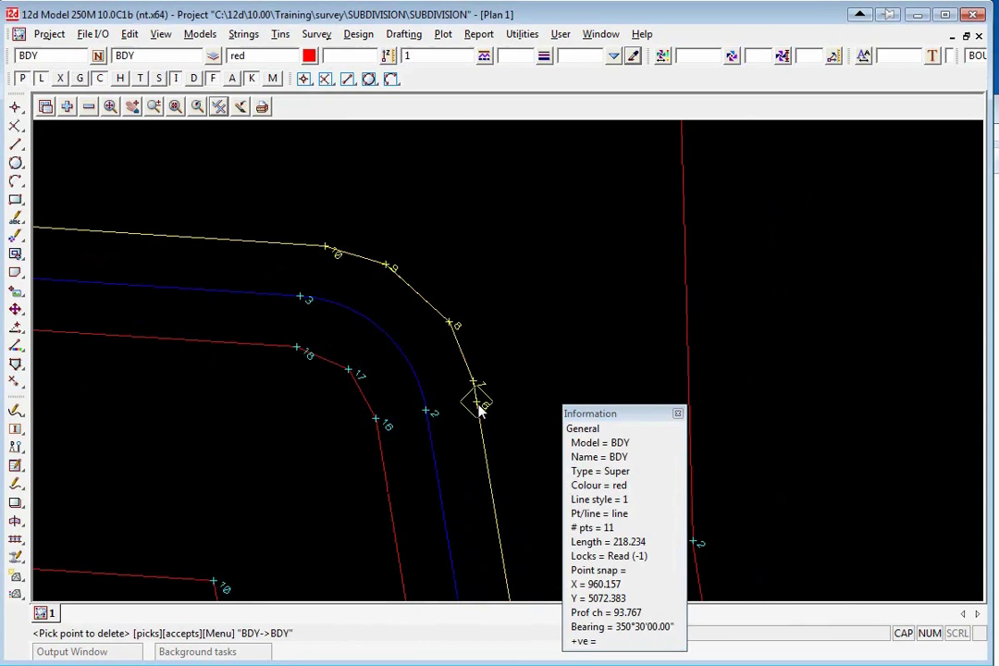
middle_click(478, 409)
scroll(477, 407, down, 1)
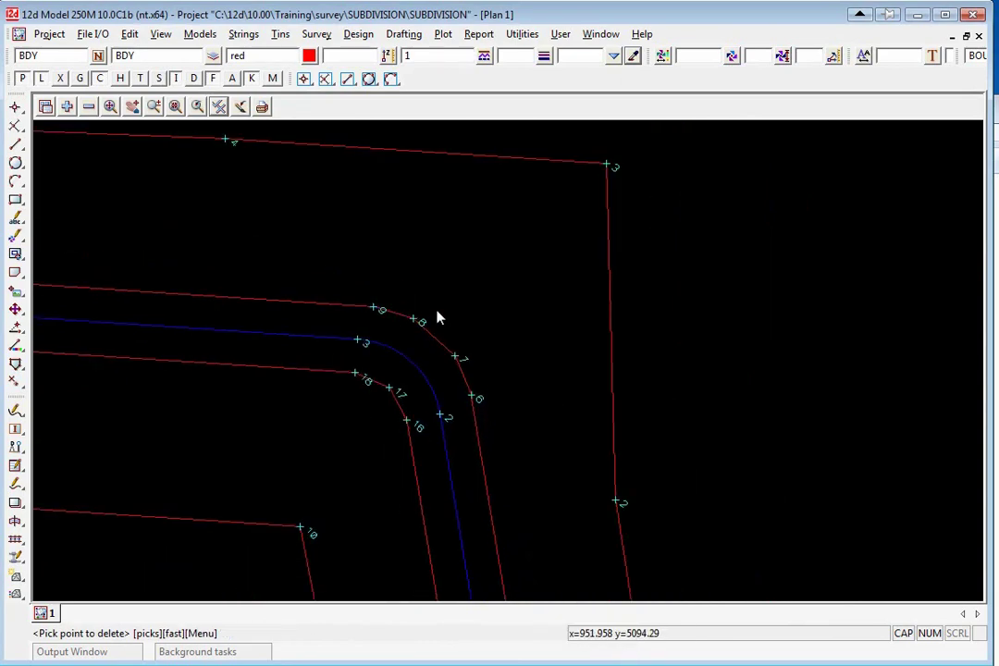
scroll(438, 317, down, 1)
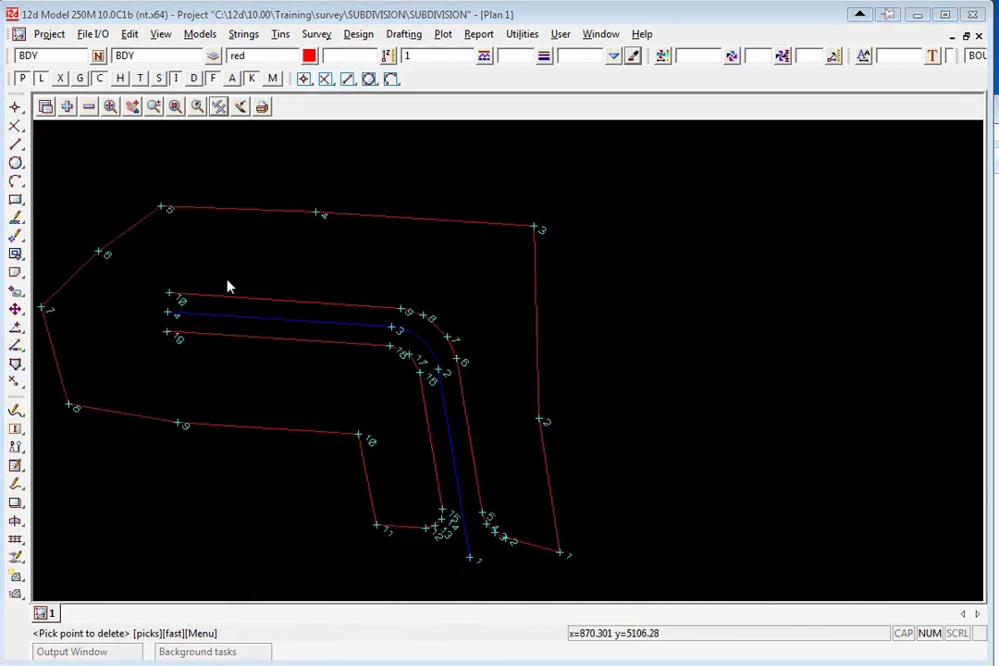
click(107, 312)
scroll(108, 311, up, 2)
scroll(234, 356, down, 1)
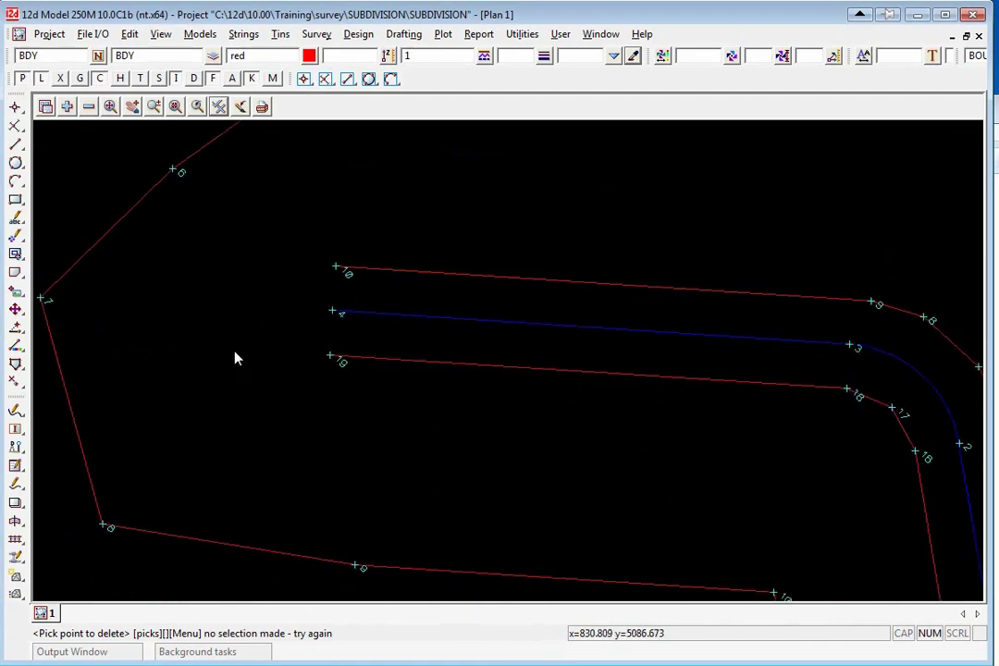
Step: Draw a 12.5-radius circle centred on the end point of the CL centreline
scroll(225, 341, up, 1)
scroll(223, 344, down, 1)
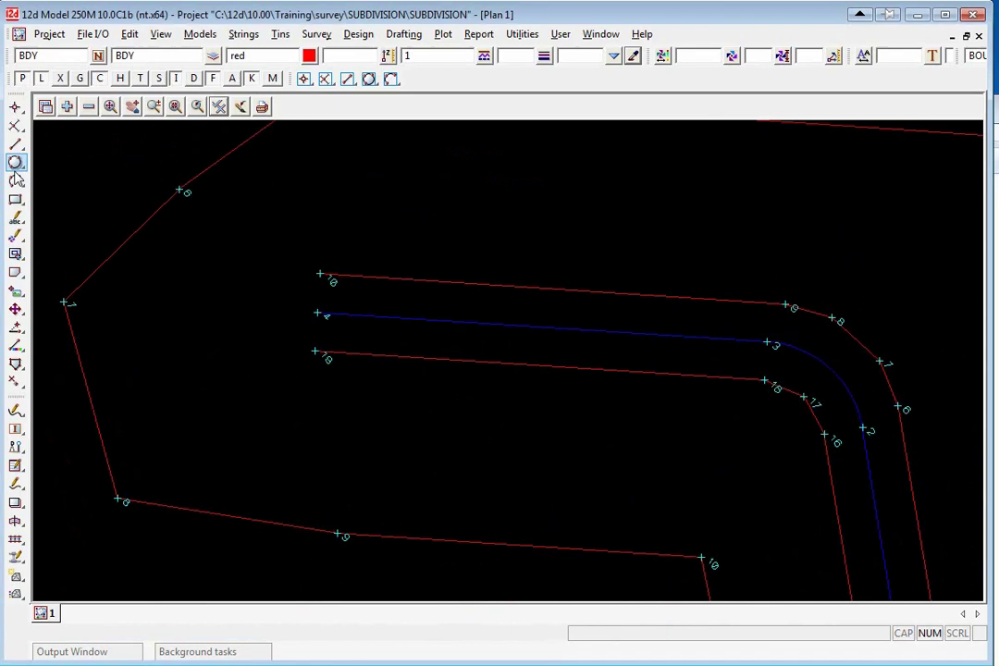
mouse_move(15, 165)
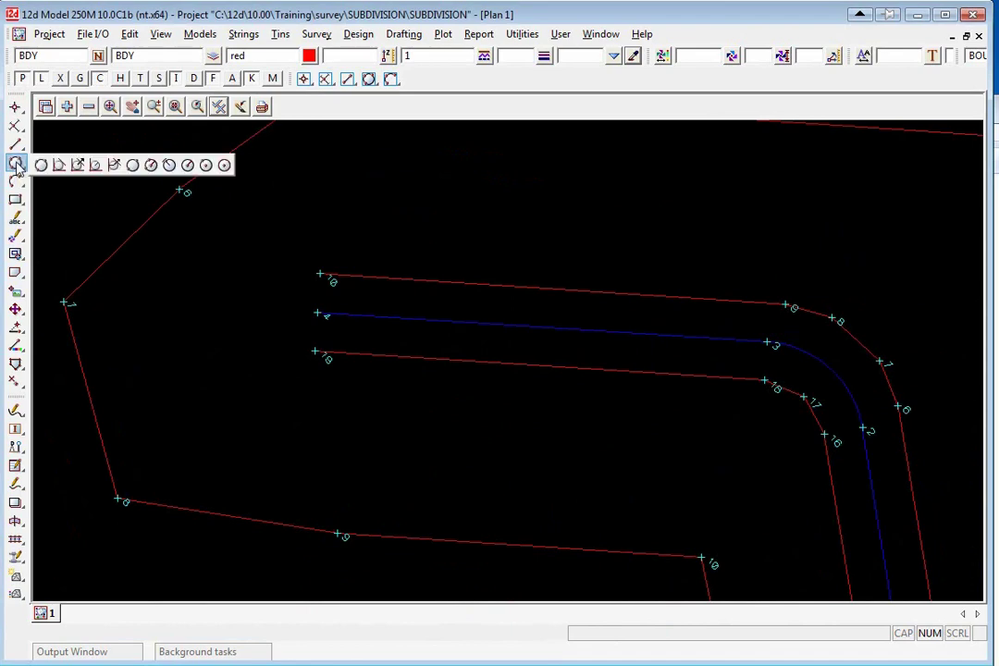
click(188, 165)
click(317, 315)
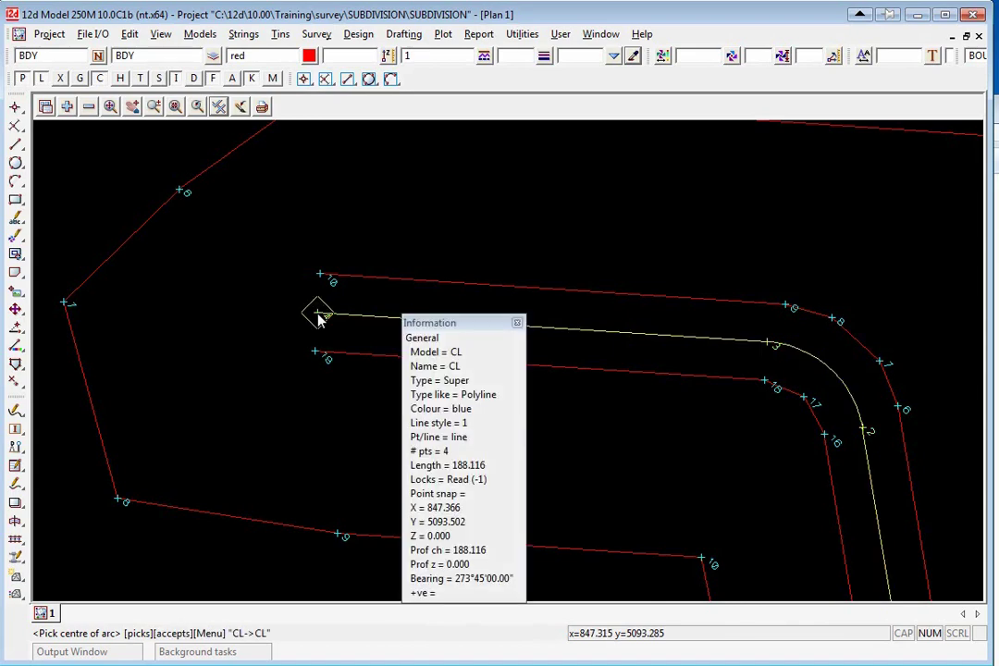
middle_click(317, 315)
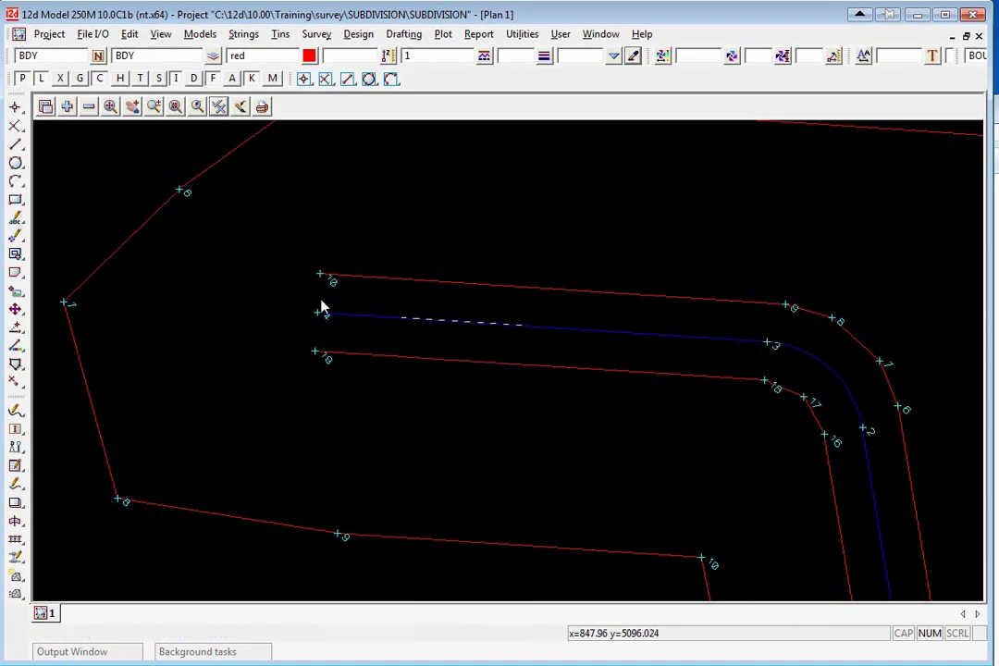
click(348, 219)
text(12.5)
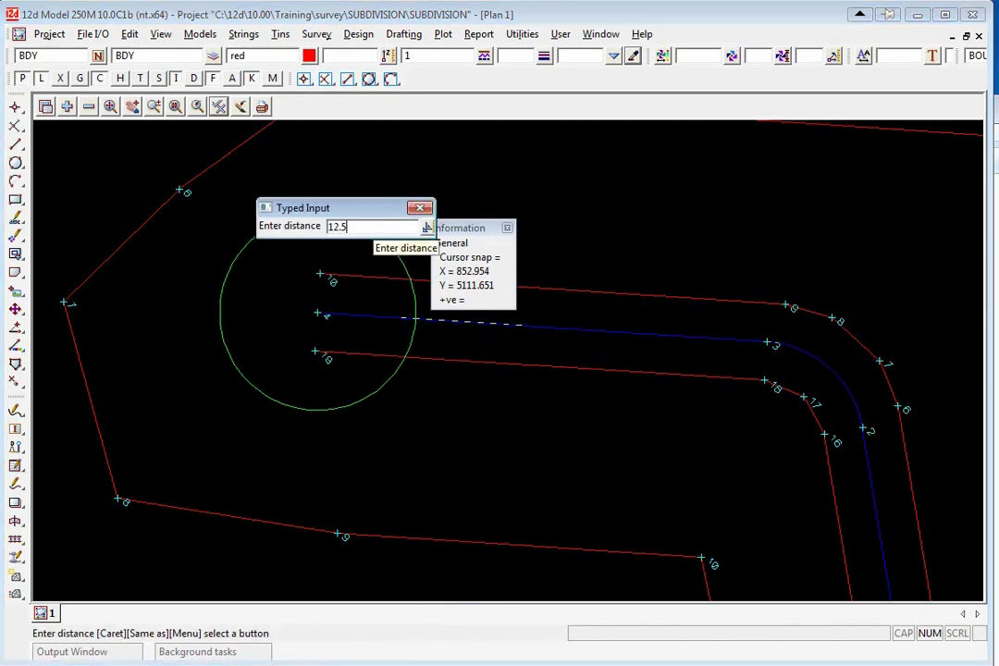
key(Return)
scroll(305, 258, up, 2)
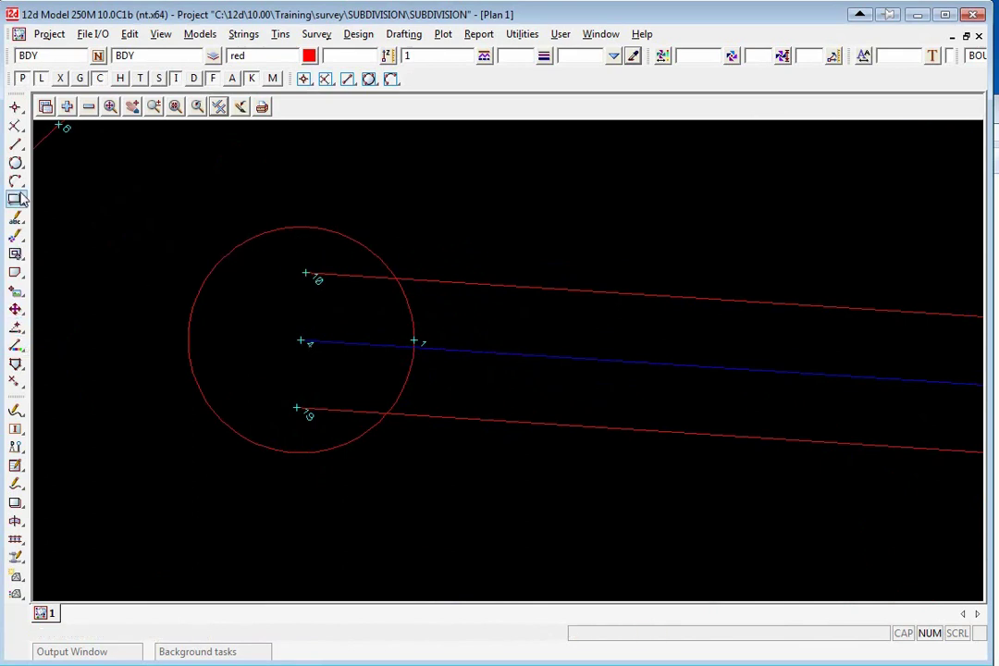
Step: Offset from the top boundary line at its start point, with zero distance along and the final offset
click(17, 108)
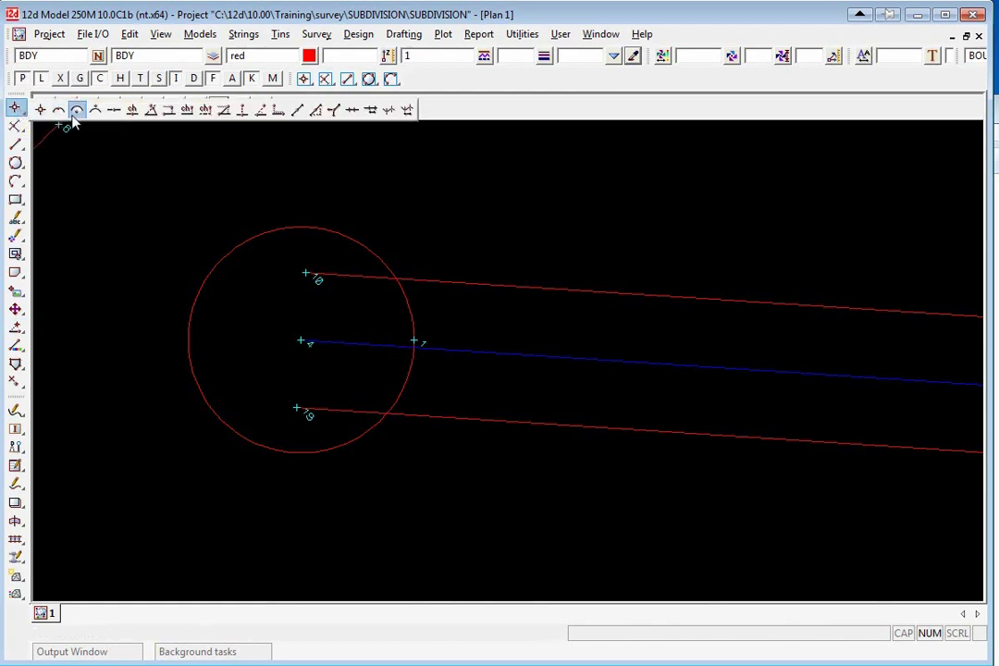
click(168, 110)
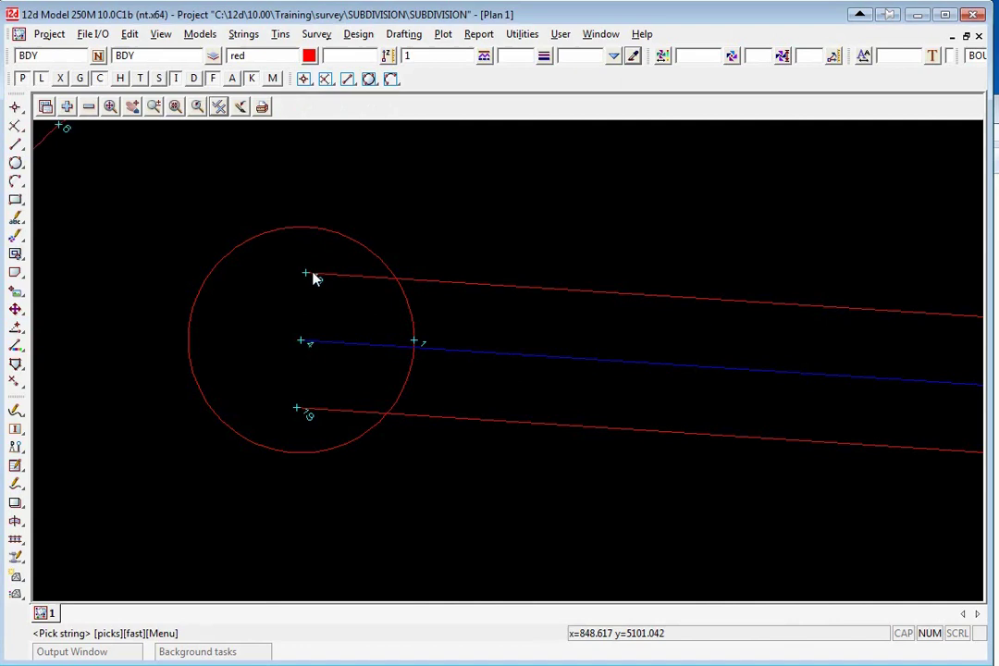
click(342, 278)
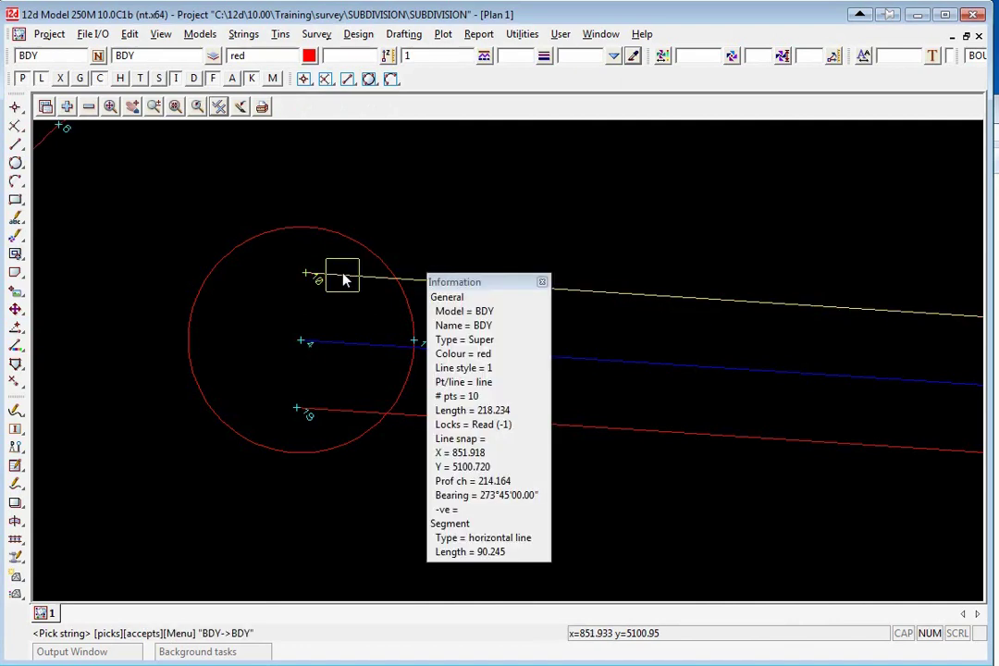
middle_click(342, 278)
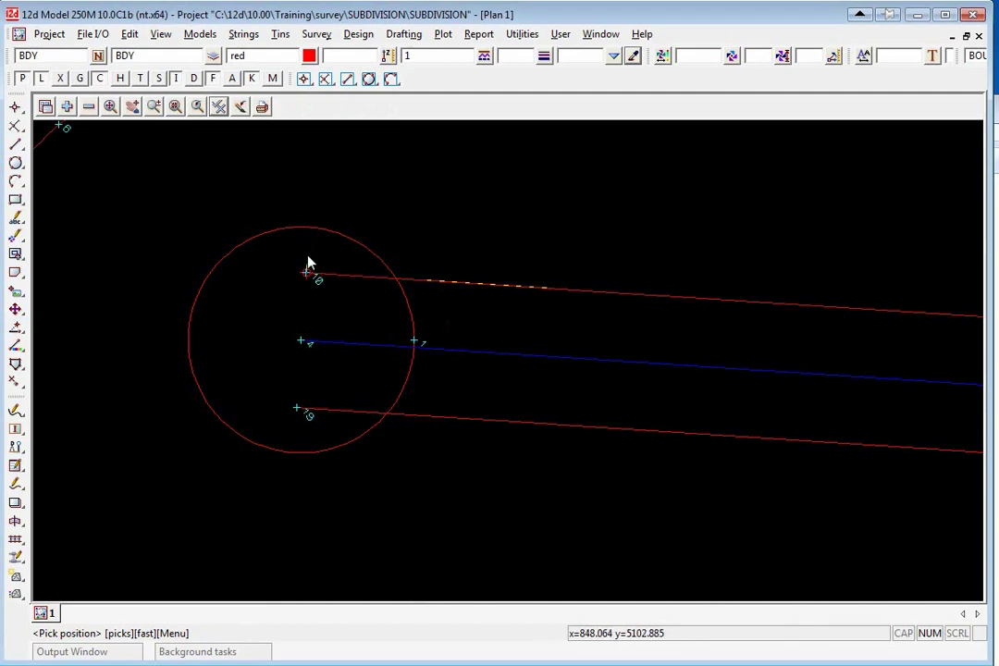
click(308, 275)
middle_click(308, 275)
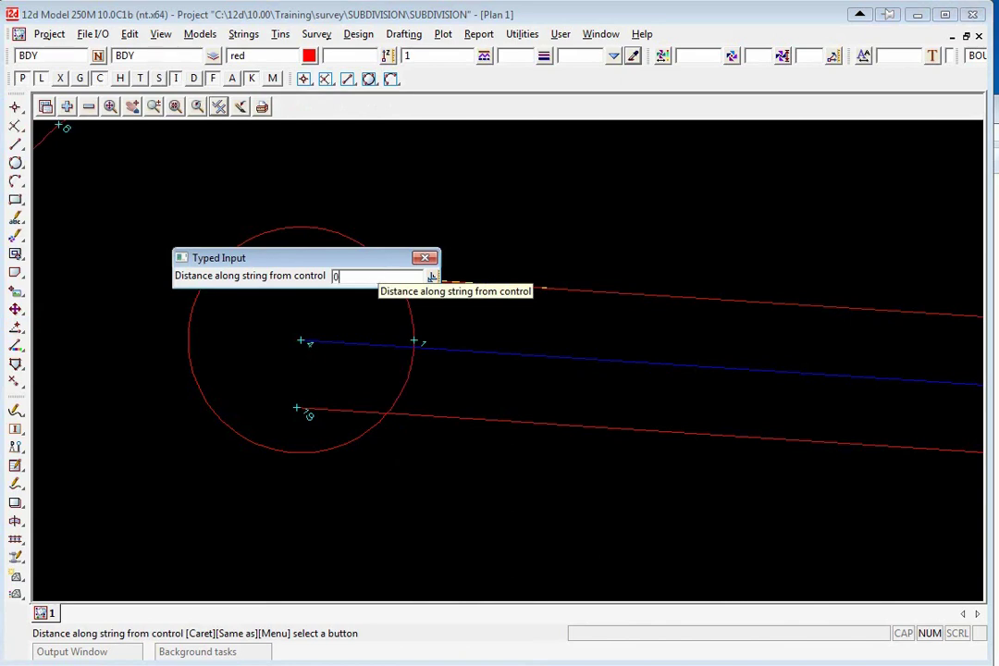
key(Return)
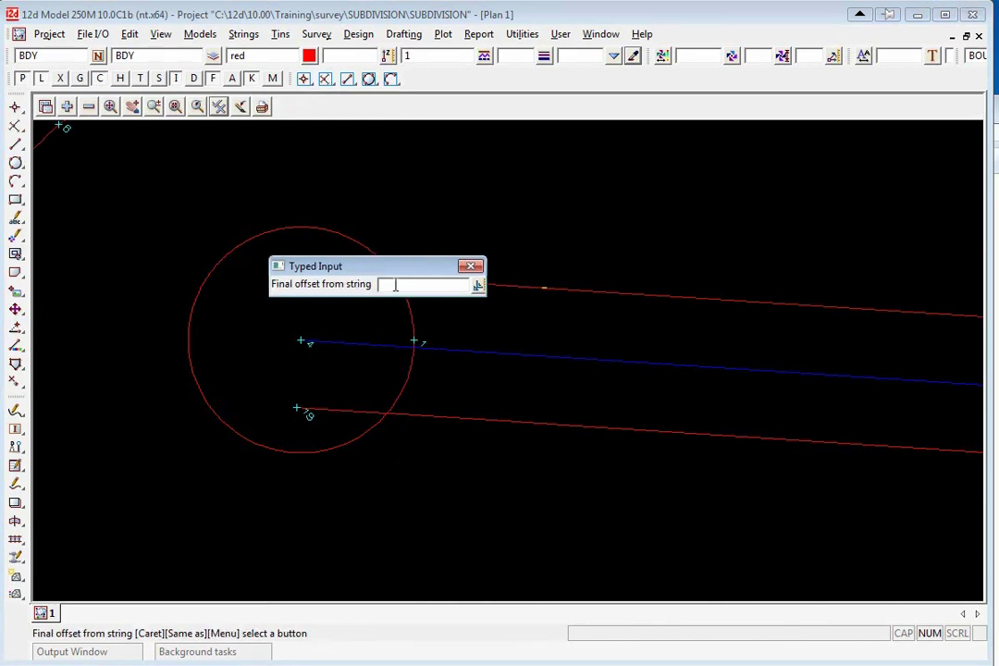
key(Return)
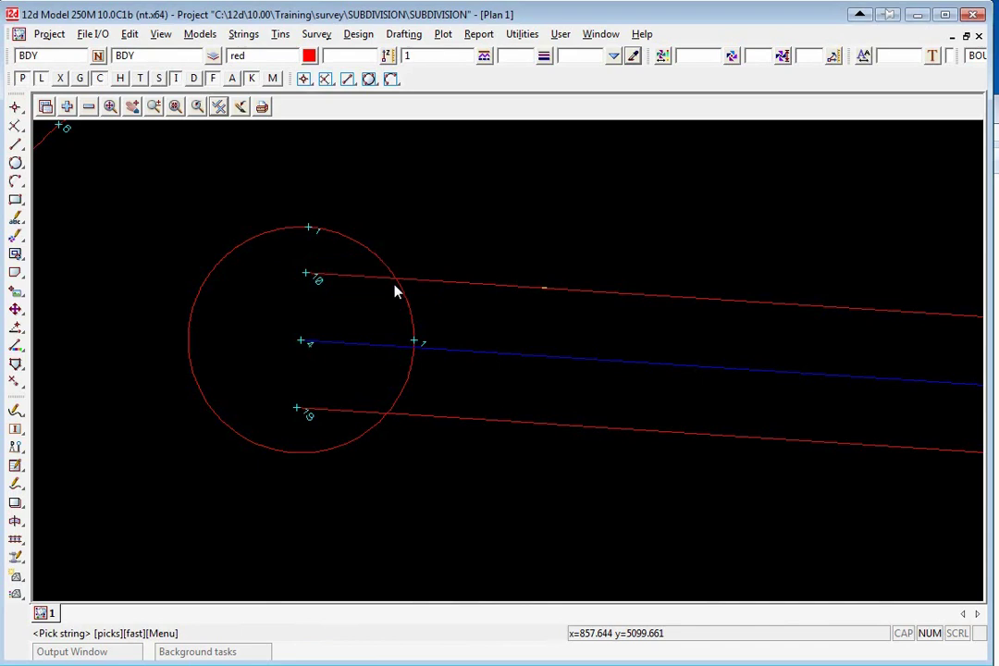
scroll(307, 227, up, 2)
scroll(308, 228, down, 1)
scroll(309, 230, down, 1)
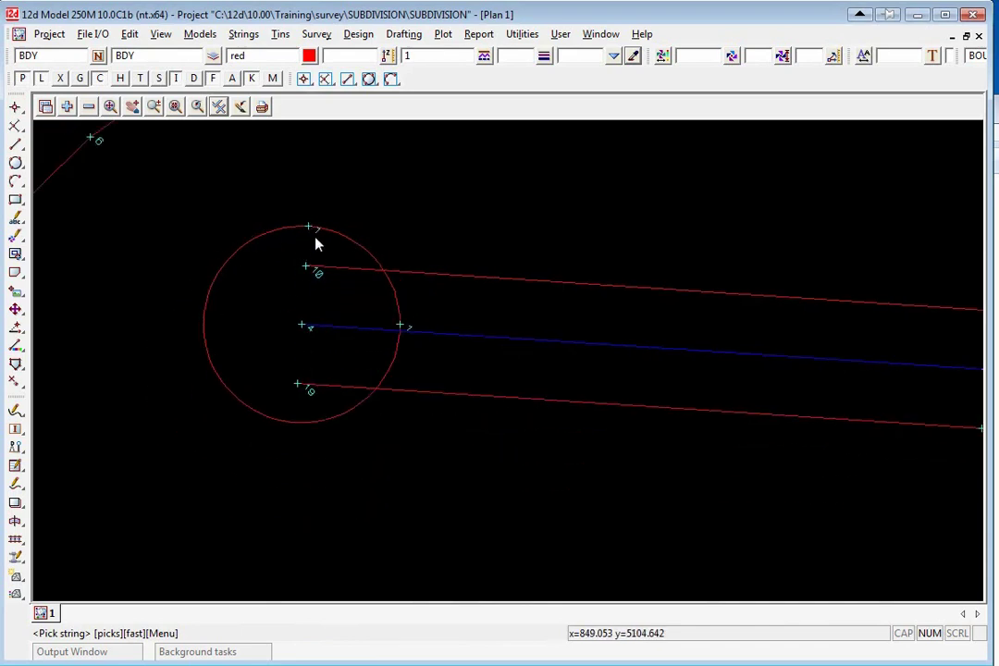
scroll(319, 238, up, 1)
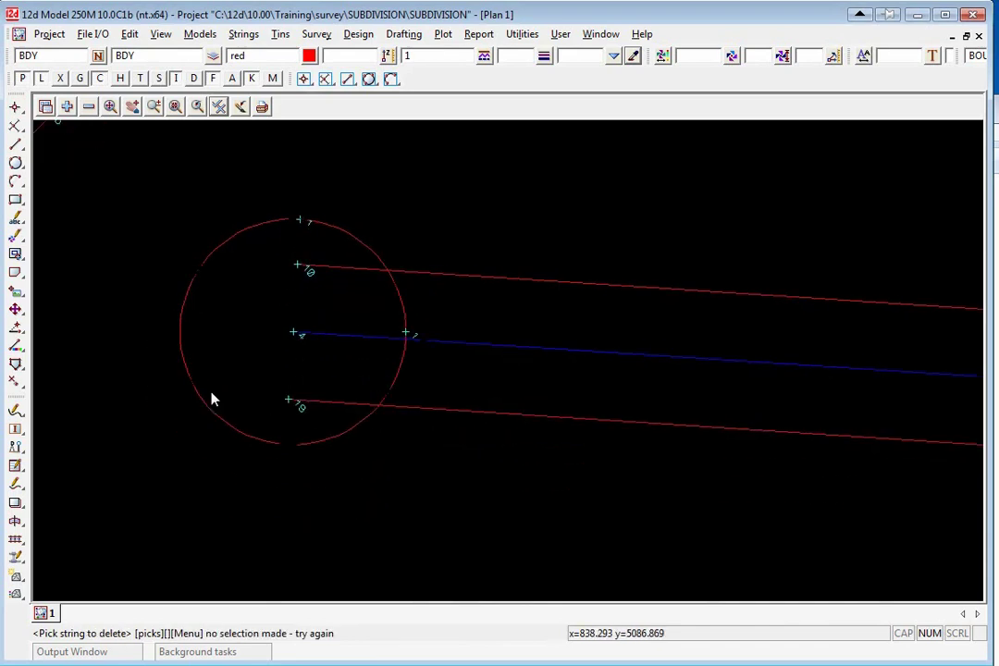
Step: Draw an 8-sided polygon around the cul-de-sac circle, centred on it and through its top
click(15, 202)
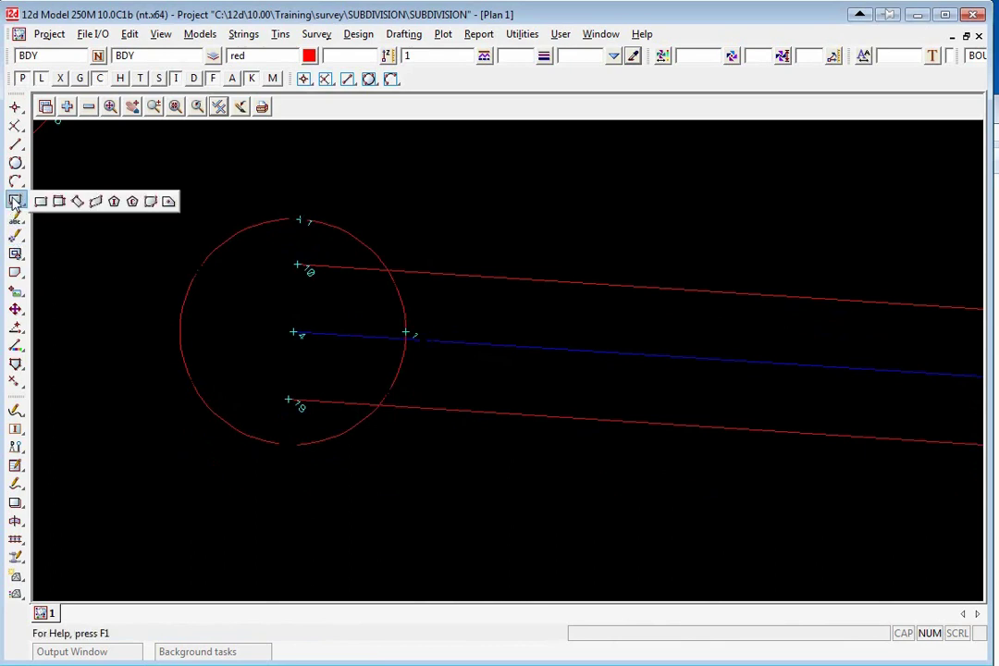
click(132, 201)
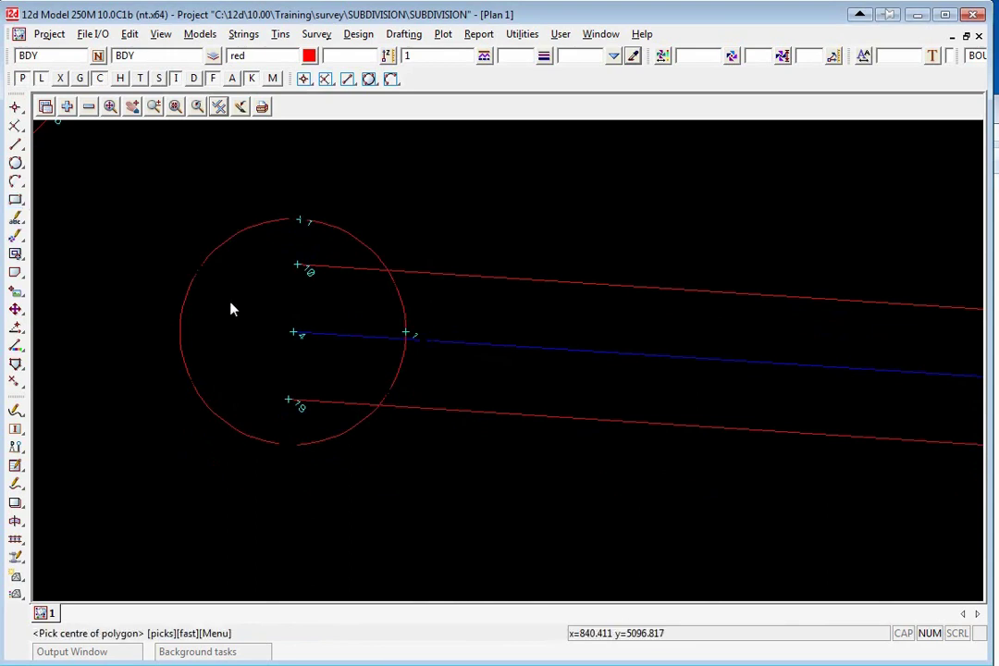
click(294, 335)
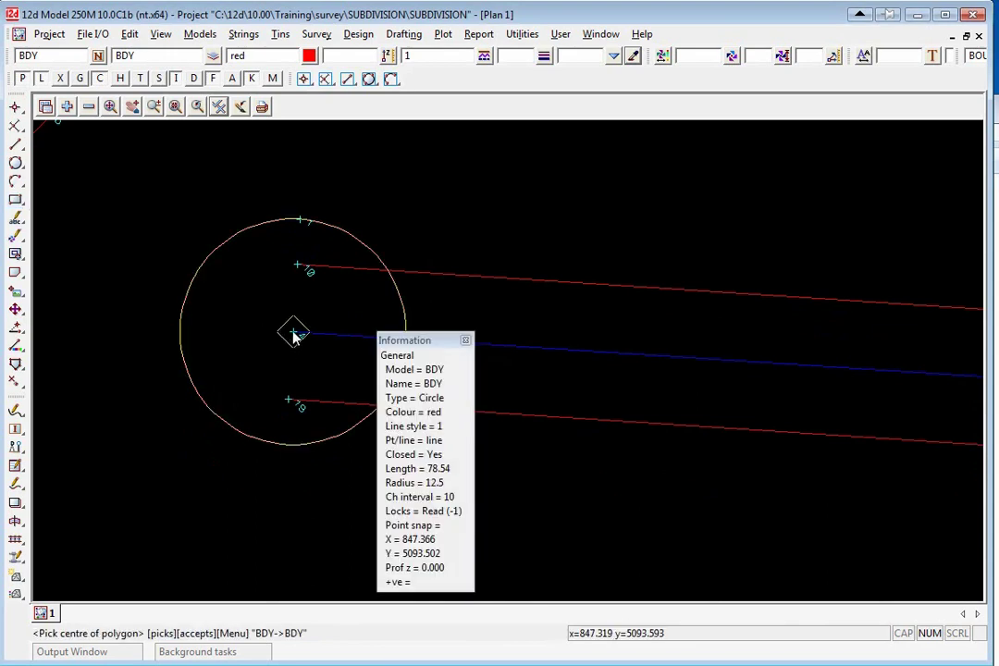
click(294, 335)
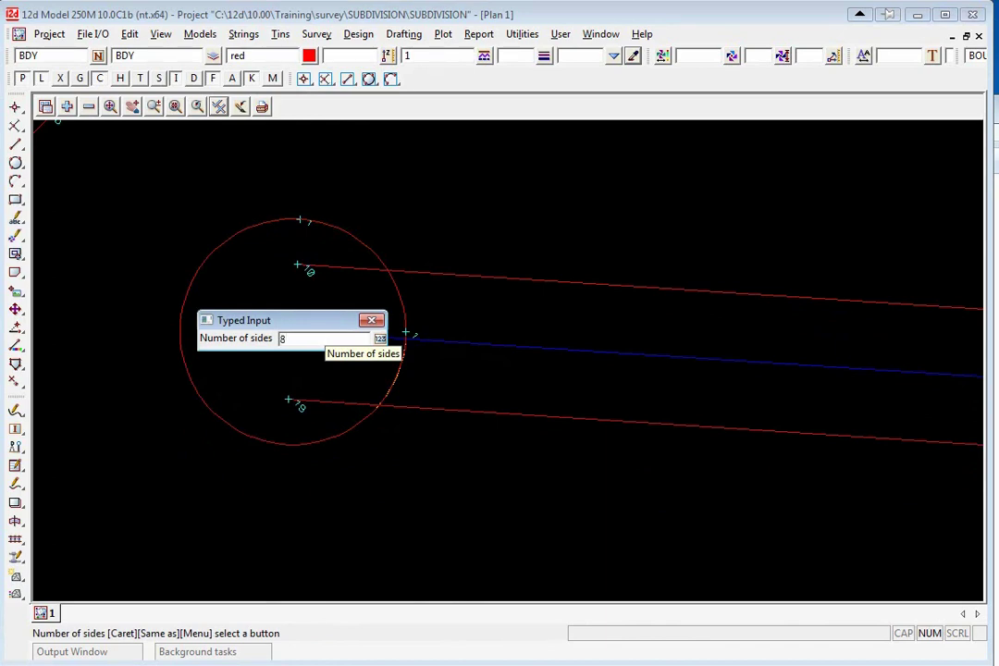
key(Return)
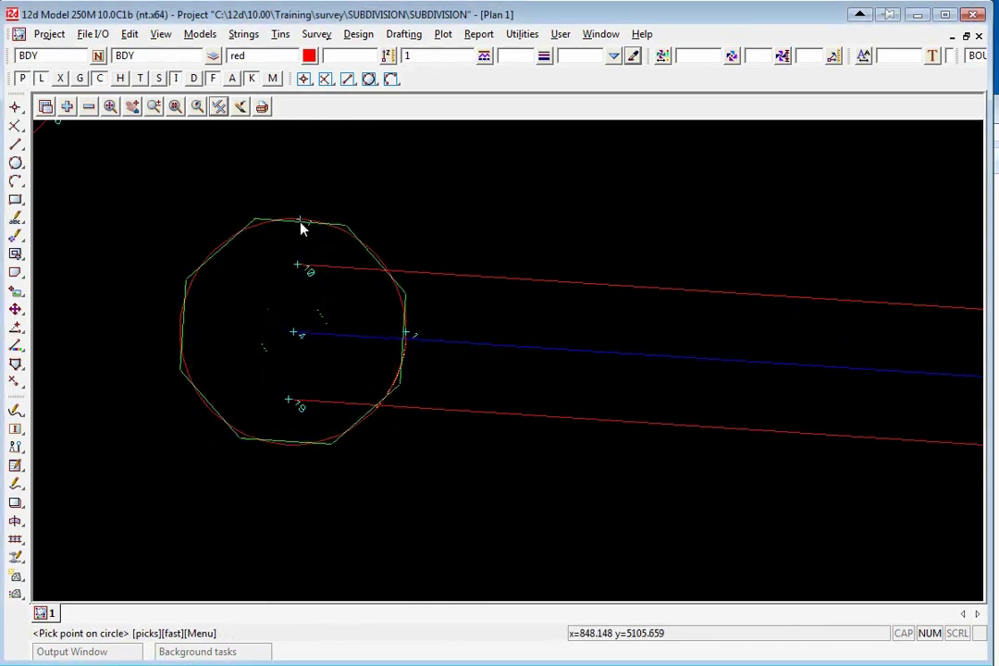
click(301, 229)
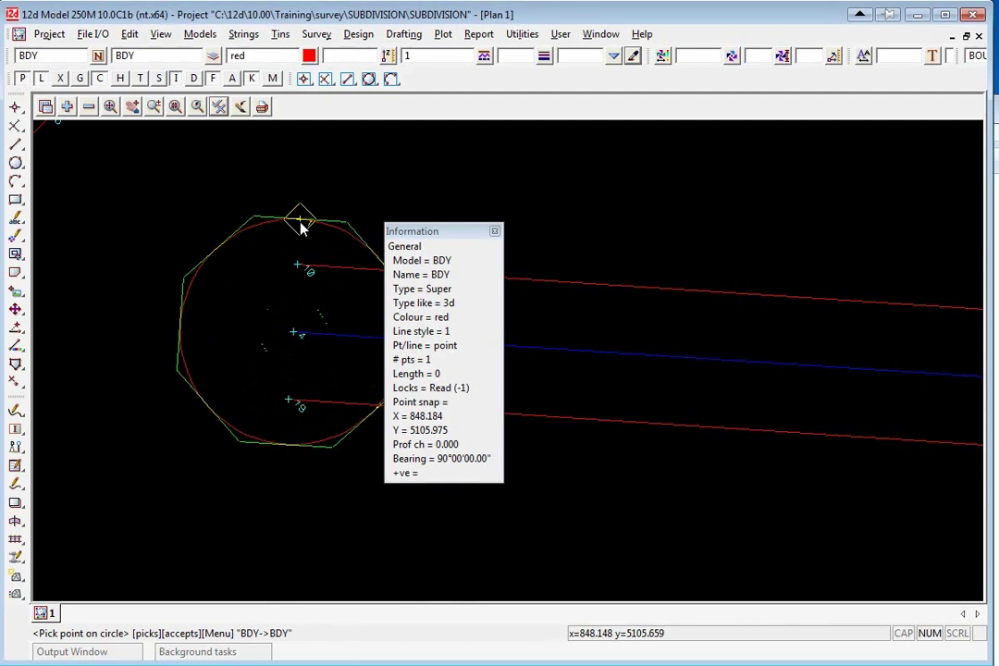
middle_click(300, 226)
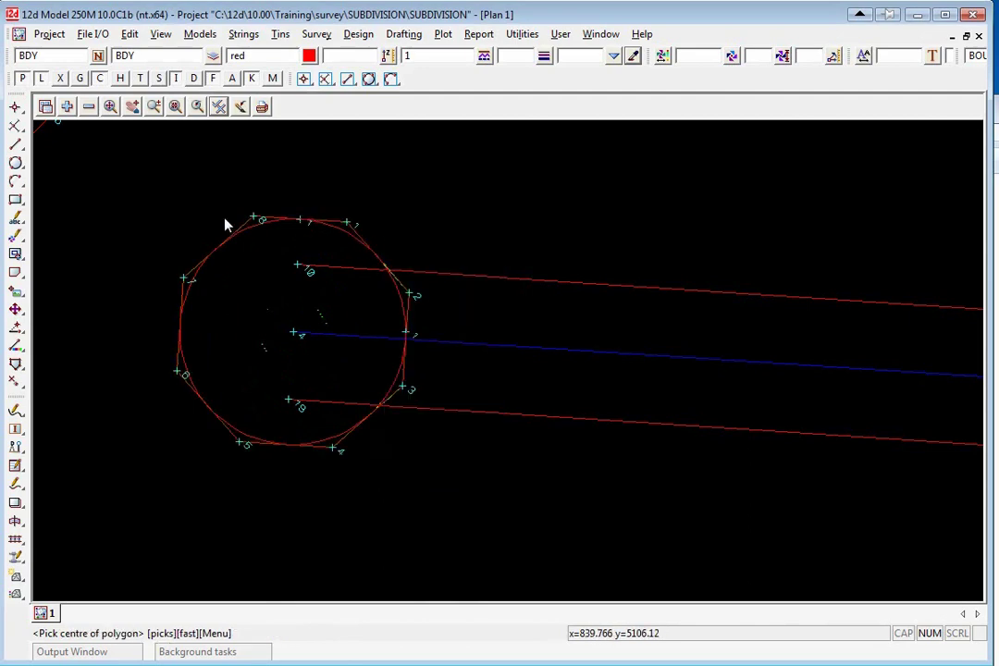
Step: Delete the cul-de-sac circle string
click(17, 384)
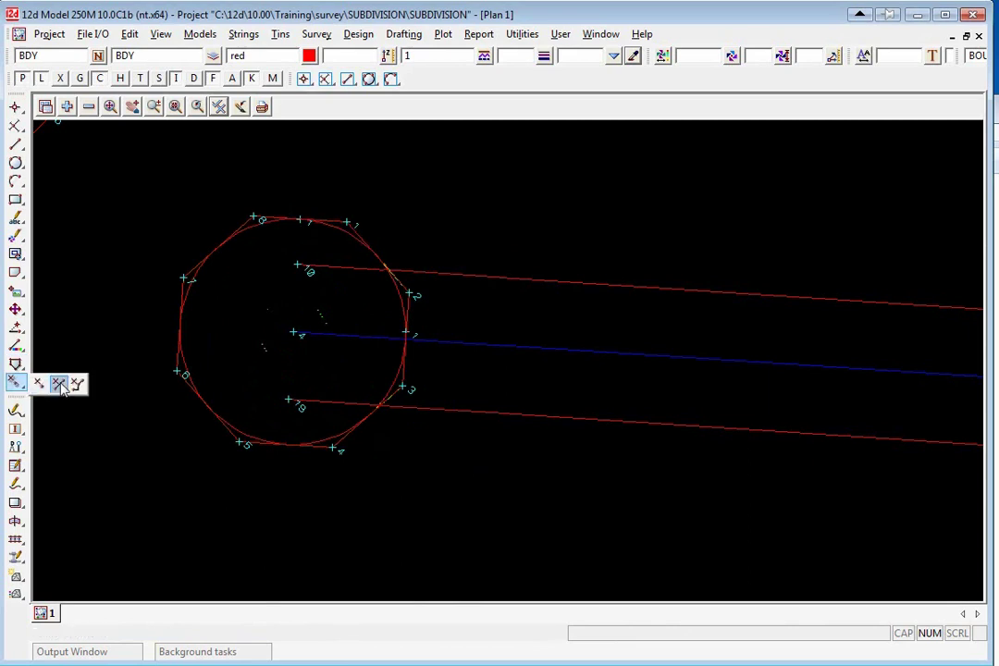
click(78, 384)
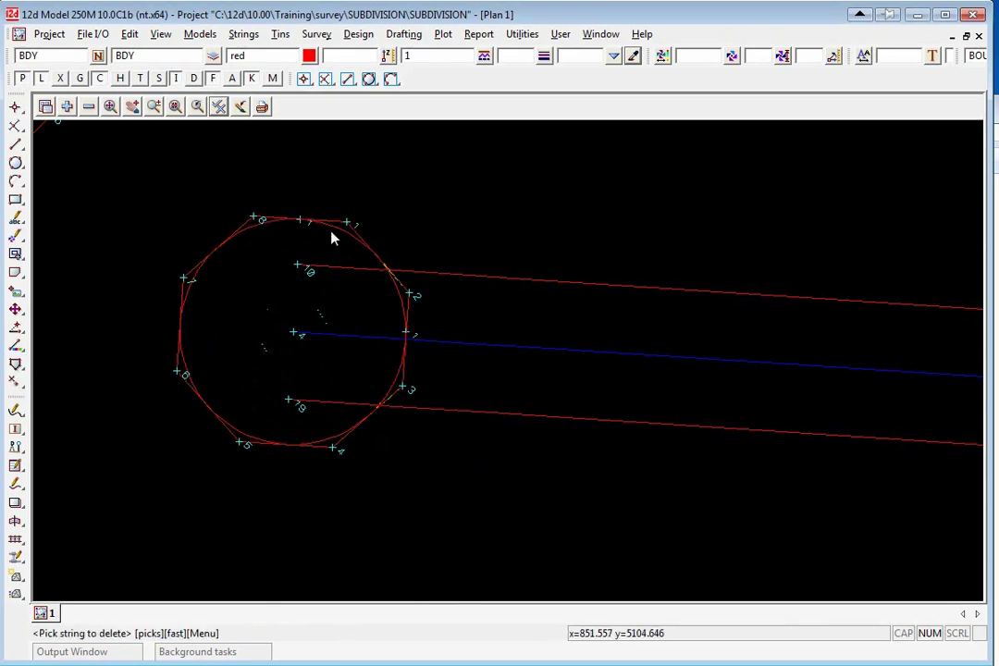
click(299, 226)
click(346, 237)
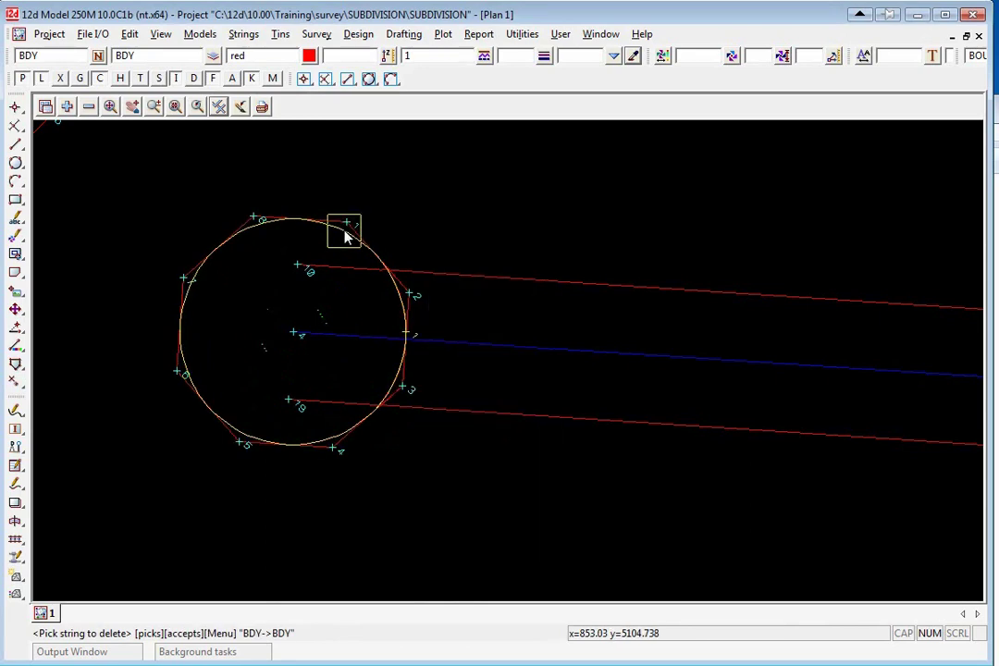
middle_click(305, 234)
scroll(305, 236, down, 1)
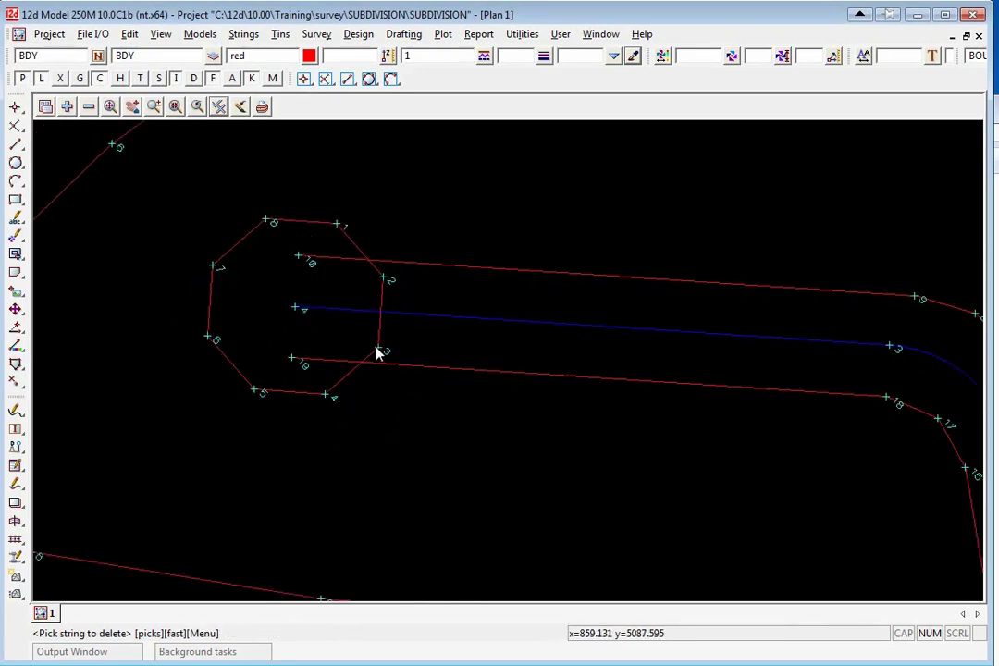
Step: Delete the octagon side lying between the two road frontages
click(16, 383)
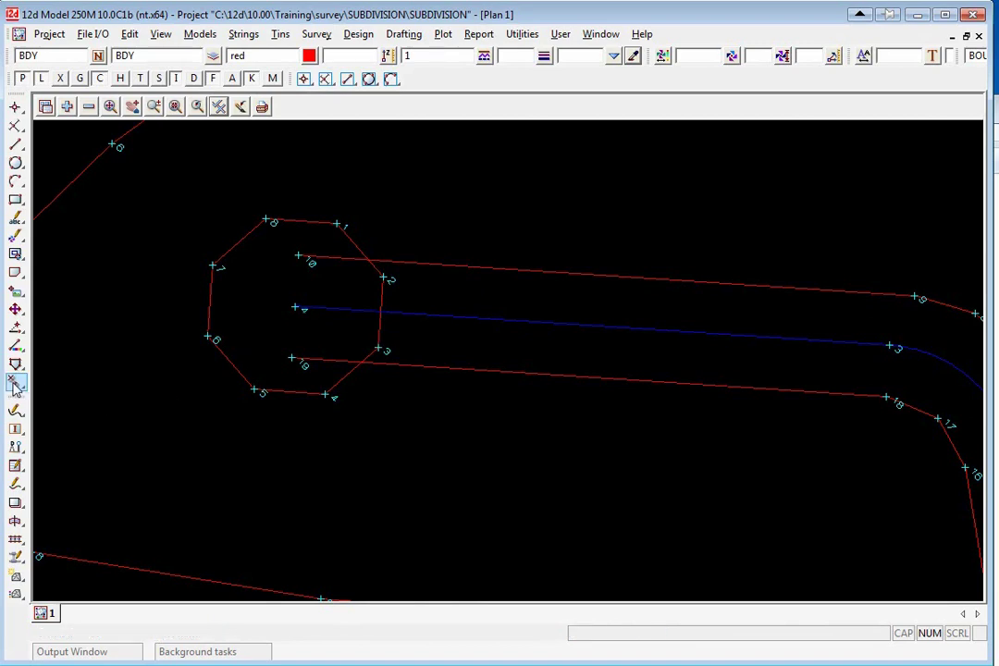
mouse_move(16, 385)
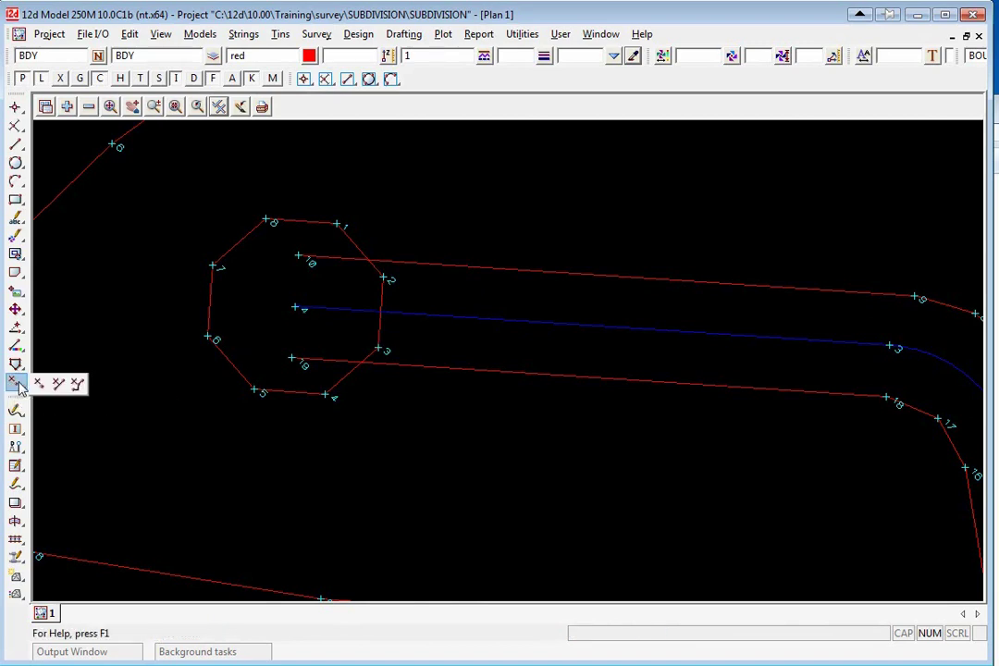
click(58, 387)
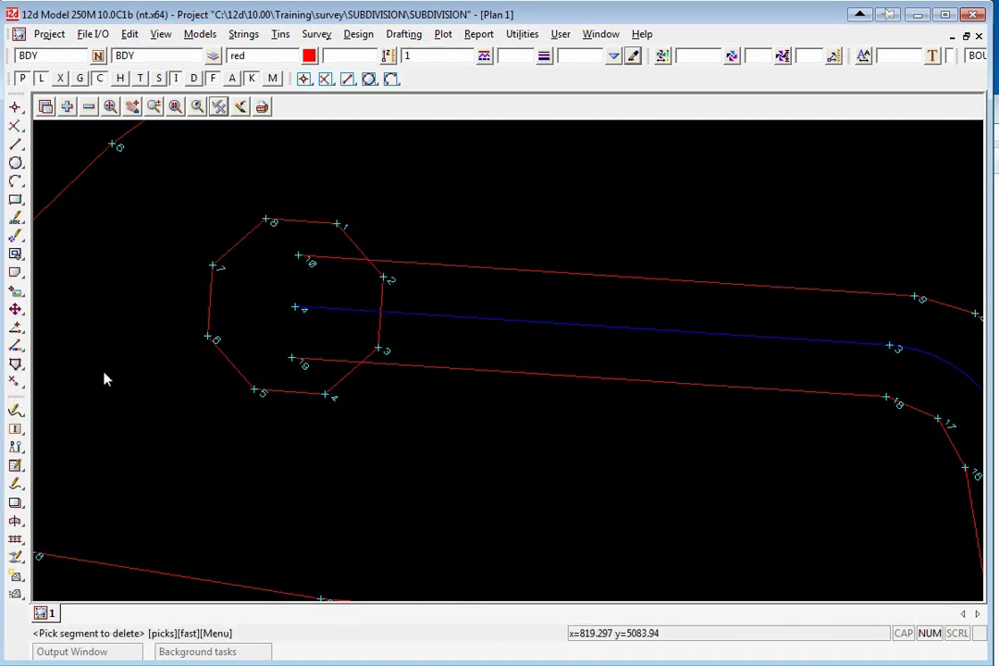
click(382, 298)
click(382, 298)
scroll(384, 299, up, 2)
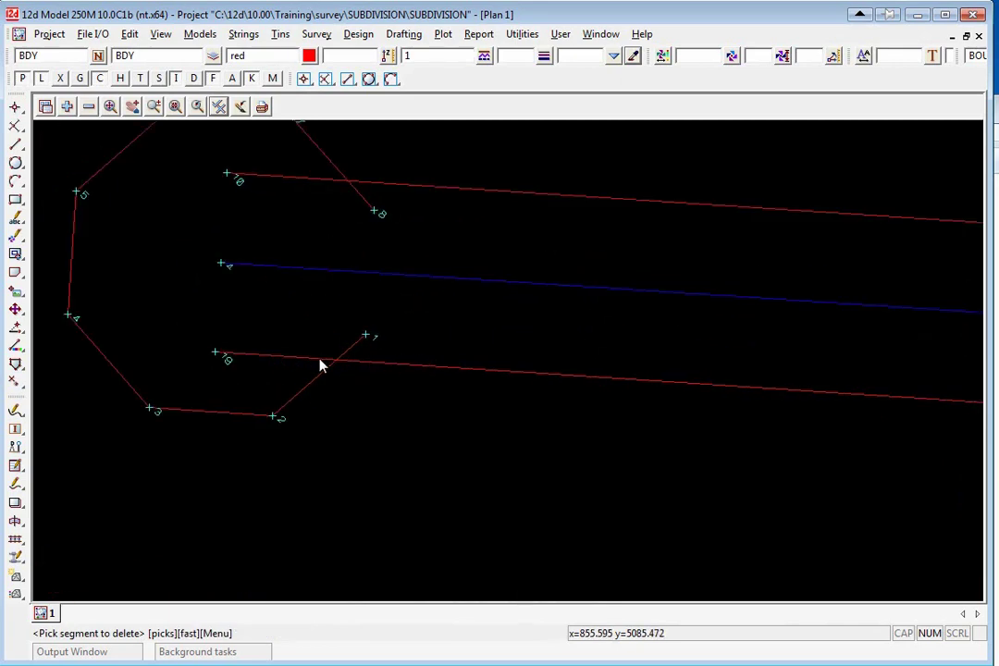
scroll(281, 351, down, 2)
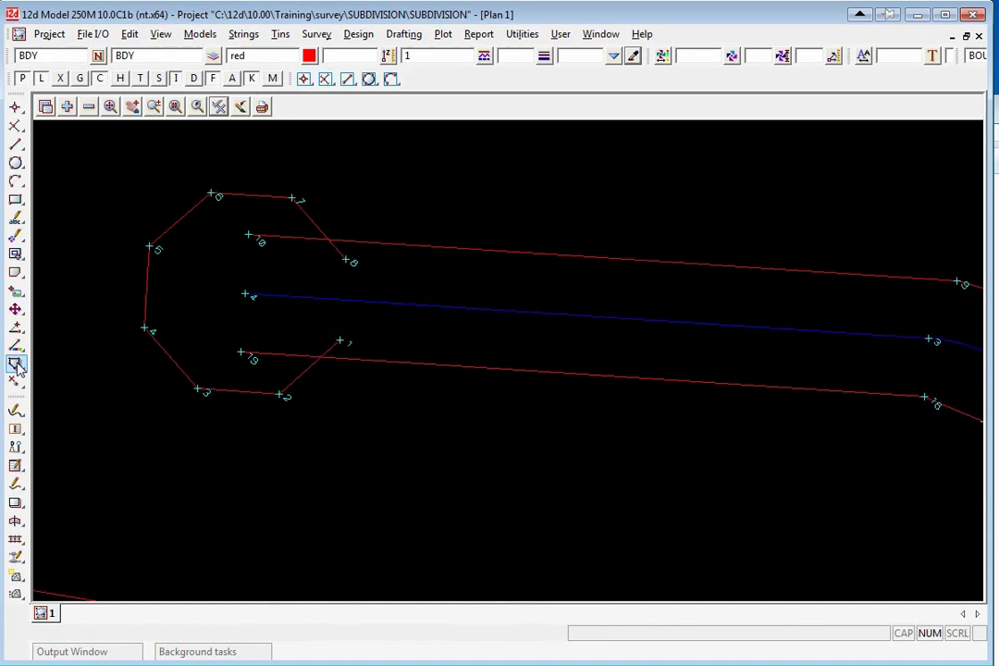
Step: Join the octagon's lower open end to the lower road frontage with radius 0
click(15, 366)
click(312, 365)
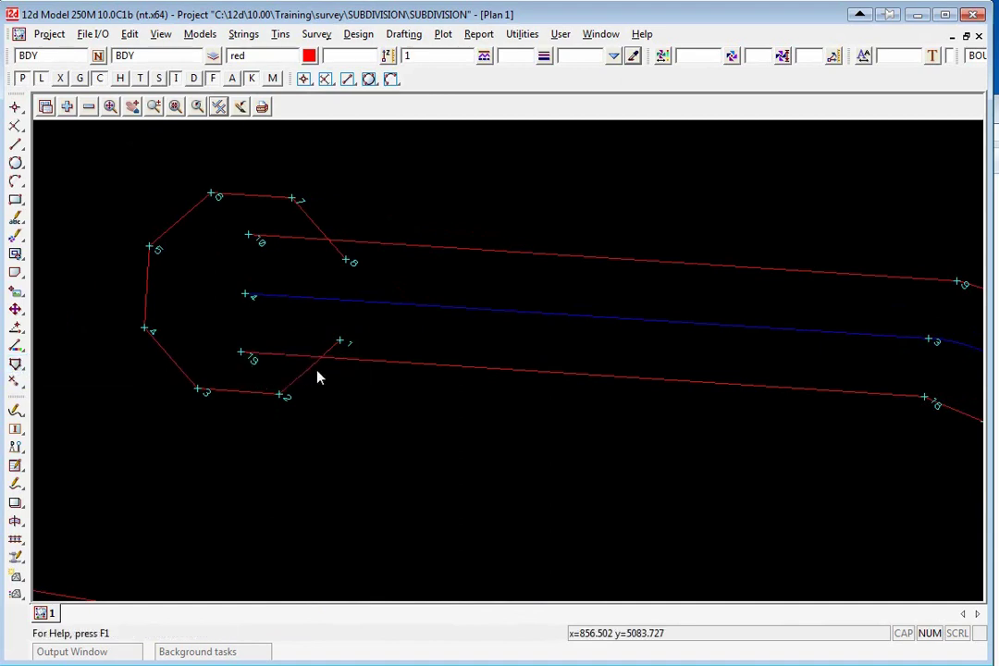
click(300, 377)
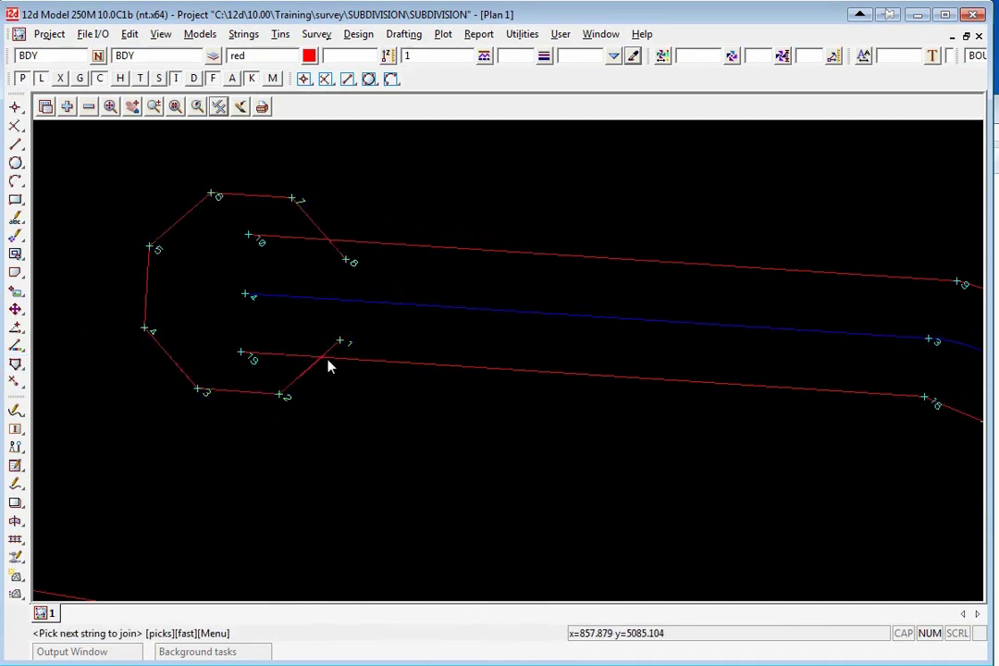
click(366, 366)
text(0)
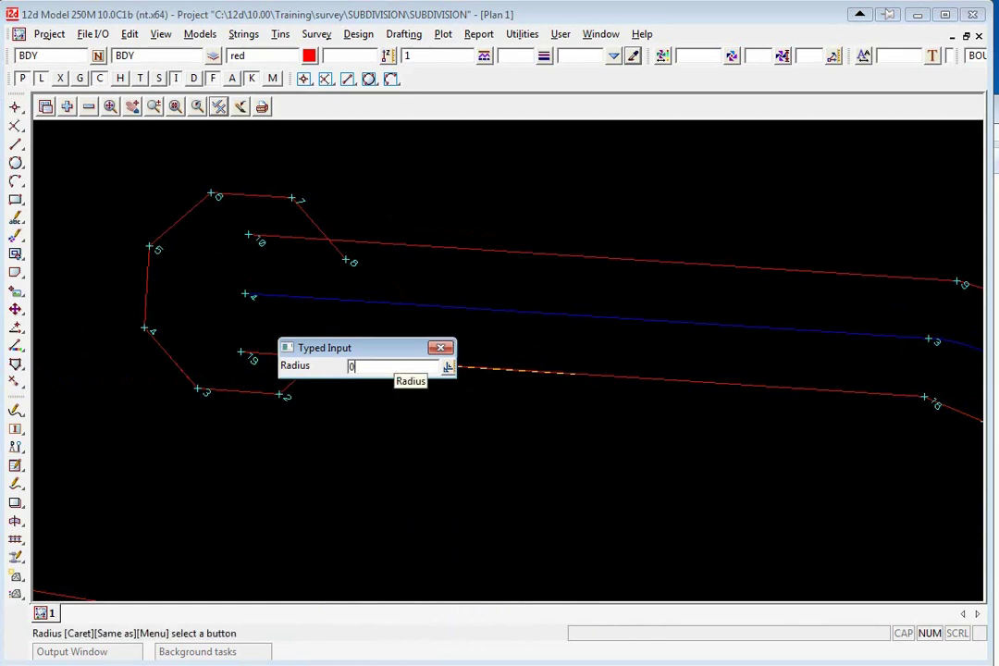
key(Return)
Step: Join the upper road frontage to the octagon's upper open end with a sharp corner
click(359, 245)
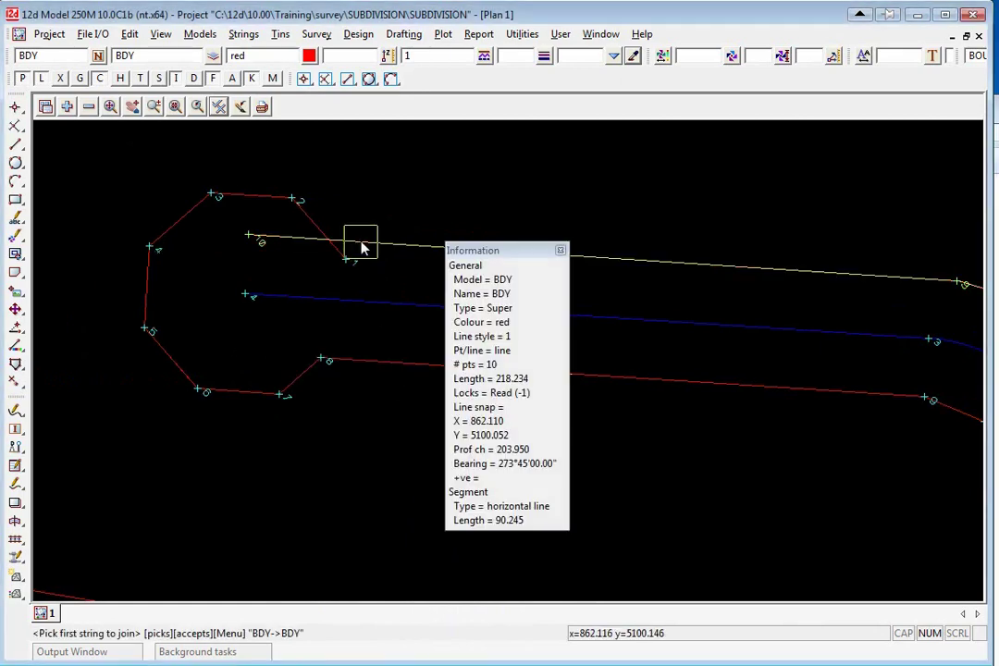
click(304, 219)
middle_click(303, 219)
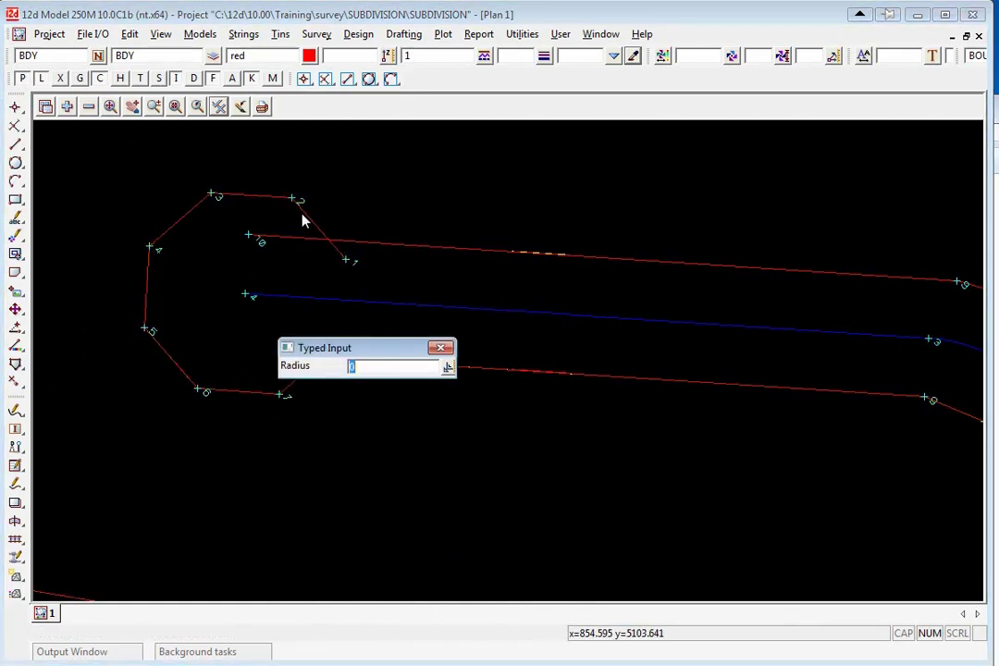
key(Return)
scroll(304, 219, down, 1)
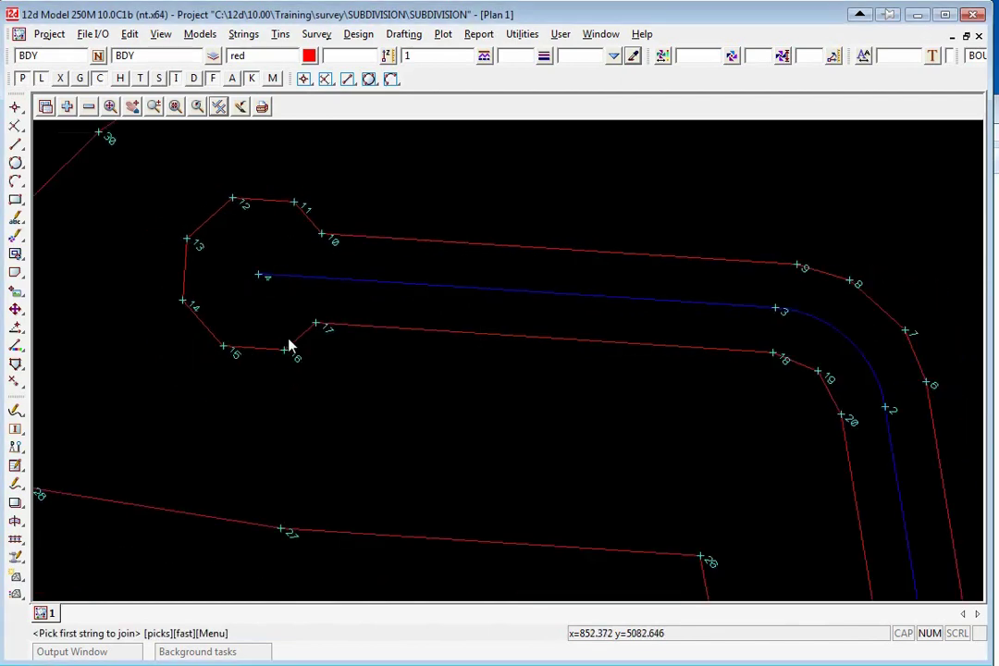
Step: Check that the boundary is now a single continuous string
click(316, 330)
scroll(316, 330, down, 1)
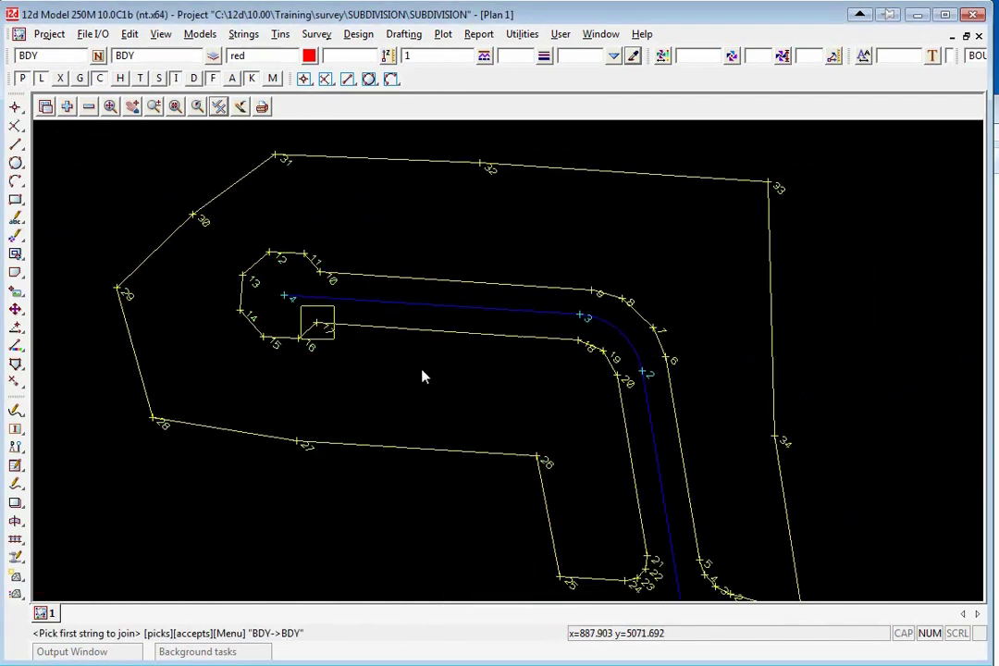
click(336, 382)
scroll(325, 281, up, 2)
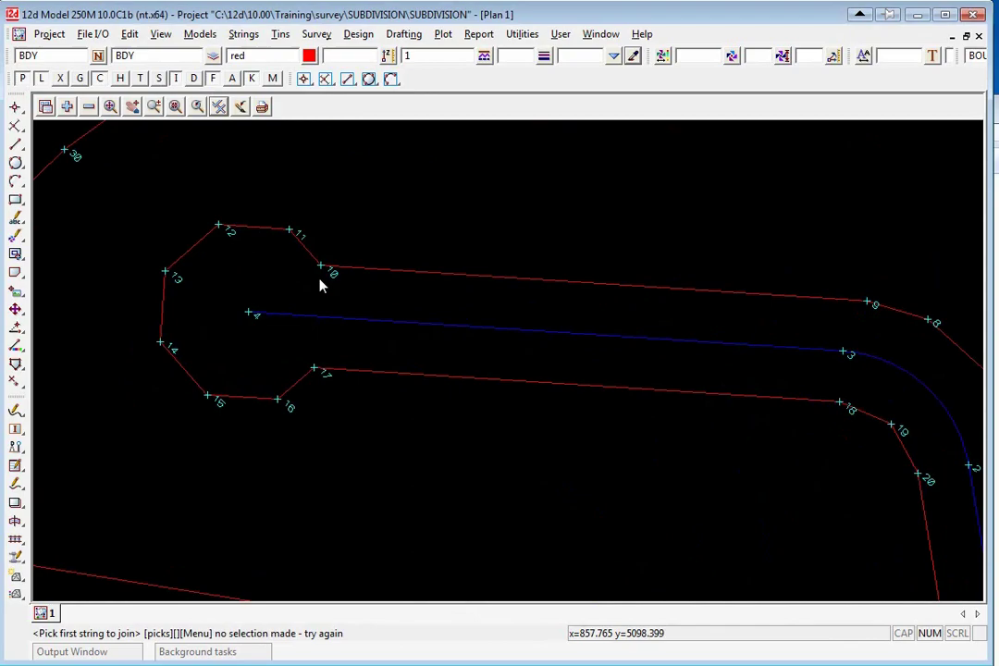
scroll(127, 210, down, 3)
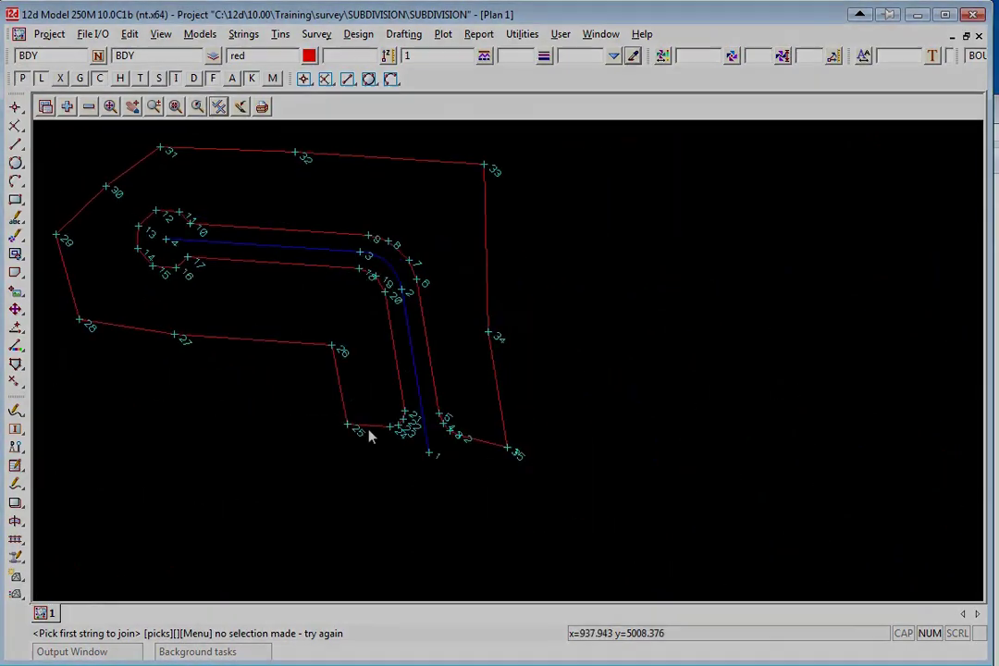